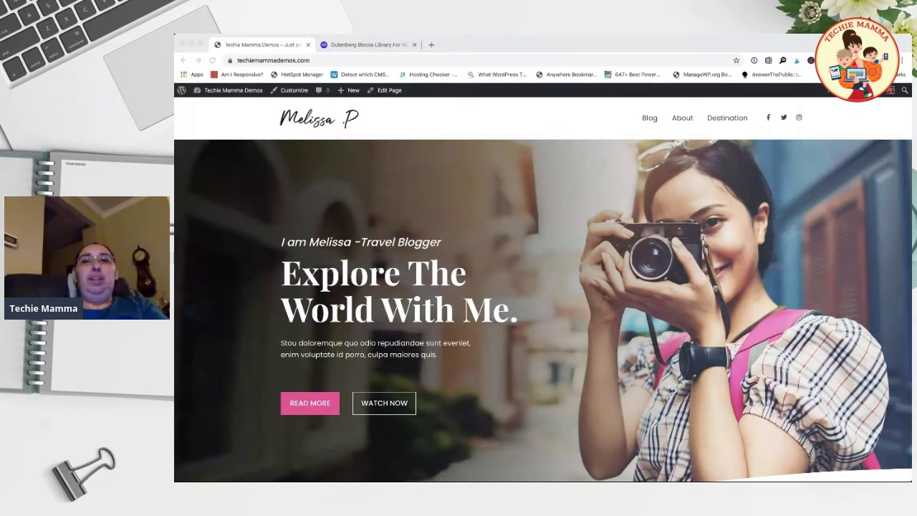
In a new tab, search Google for 'astra theme' and open the wpastra.com result
click(466, 203)
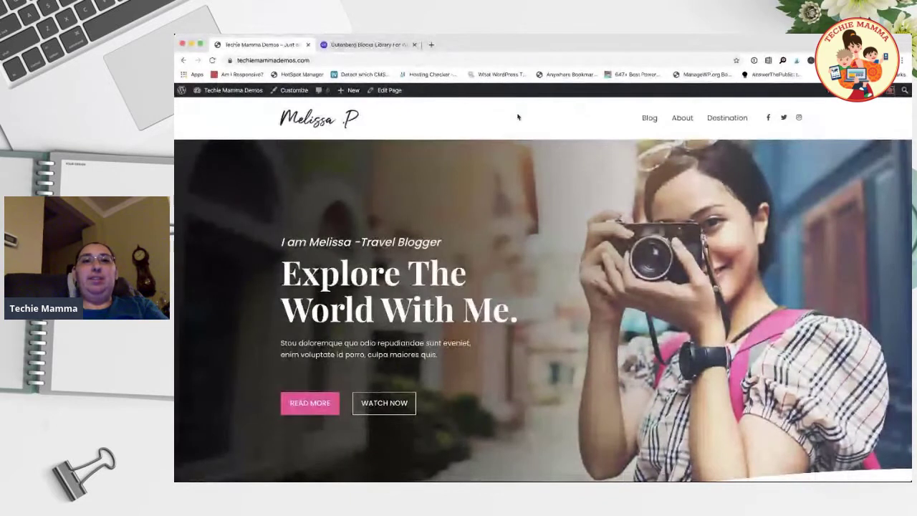
click(430, 44)
text(astra)
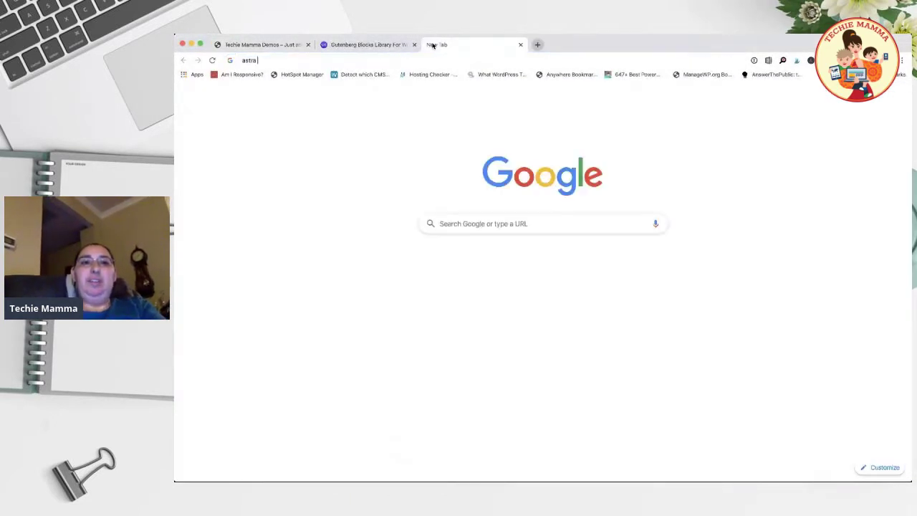
text( theme)
key(Return)
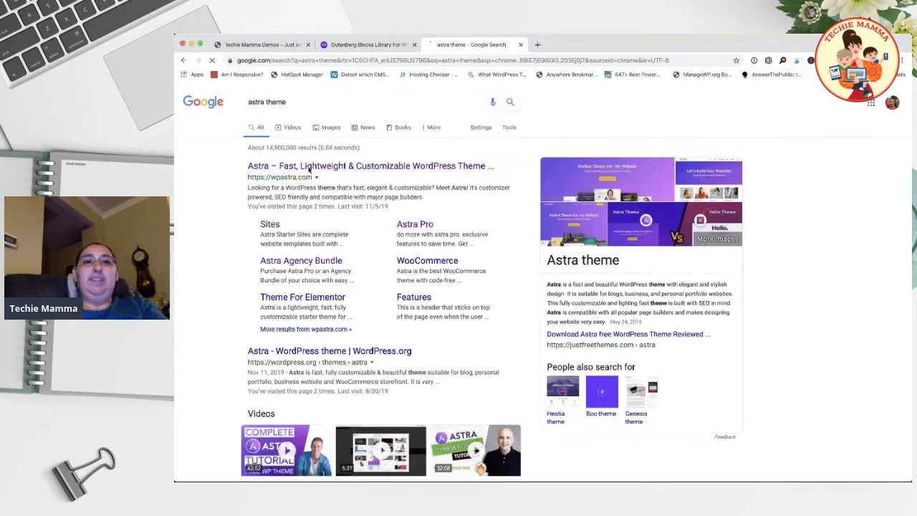
click(337, 136)
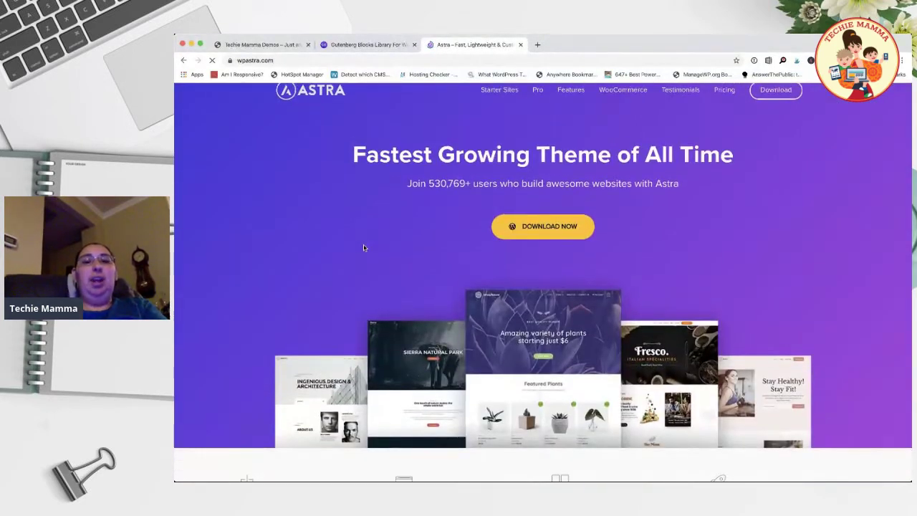
Scroll through the Astra site's feature sections and back to the top
scroll(364, 247, down, 3)
scroll(363, 247, down, 5)
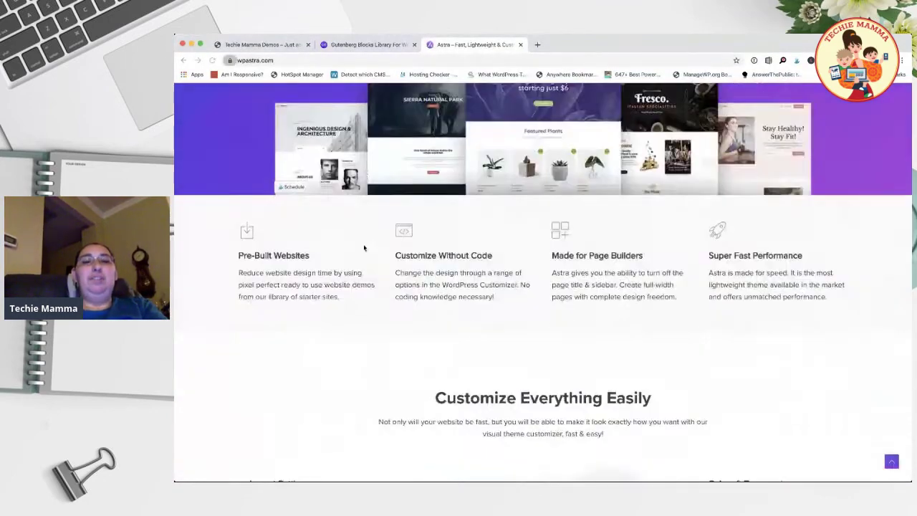
scroll(364, 247, down, 6)
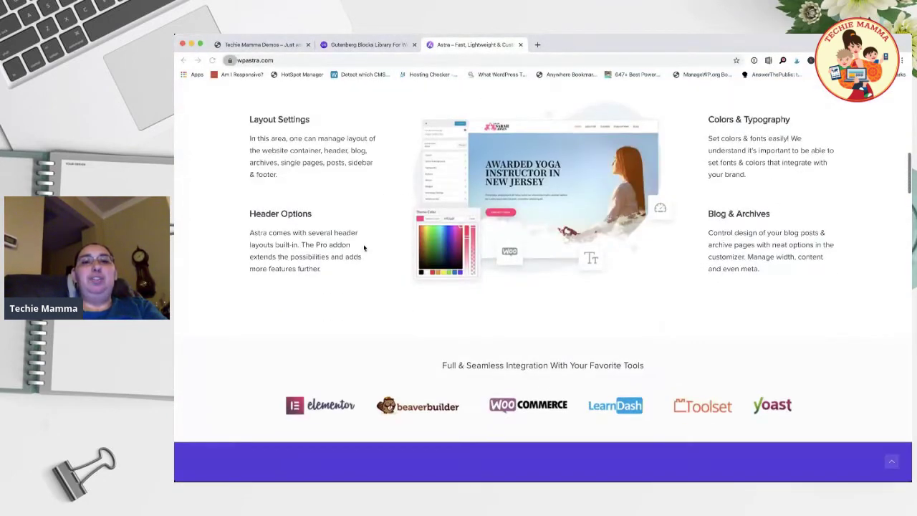
scroll(364, 247, down, 4)
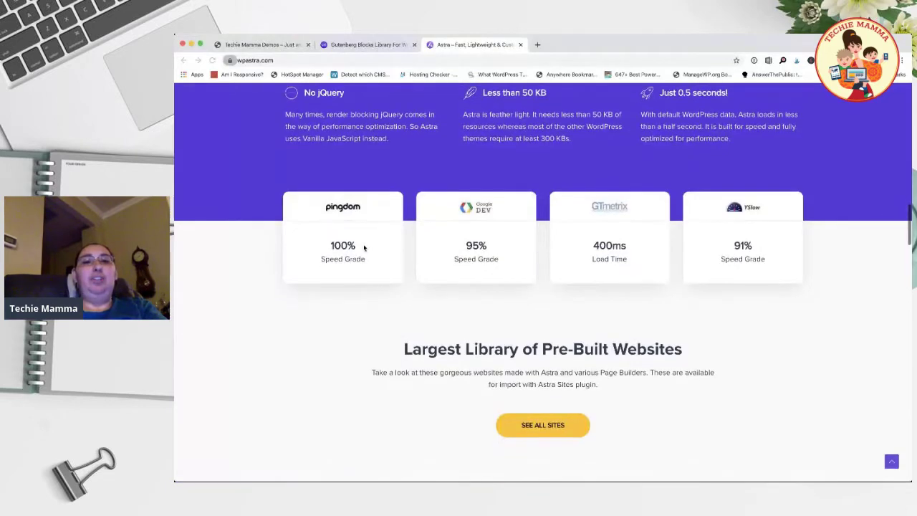
scroll(364, 247, down, 1)
scroll(364, 247, down, 6)
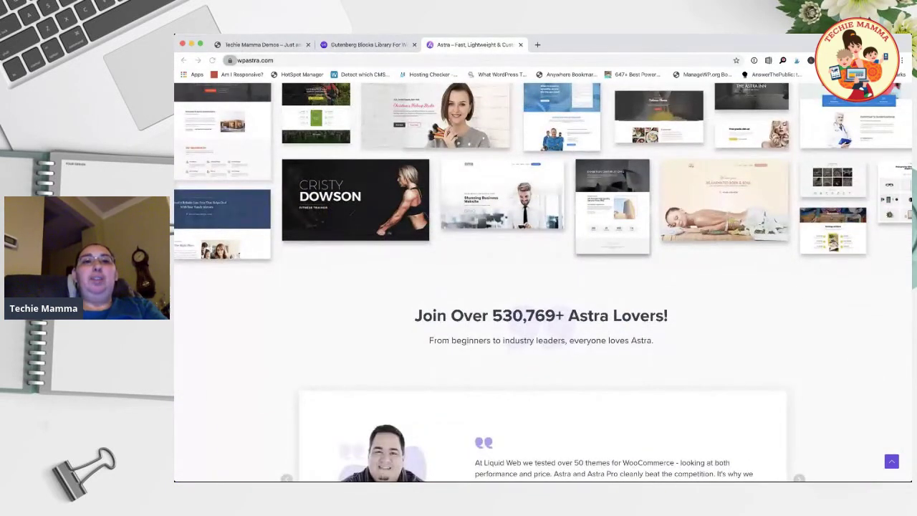
click(433, 146)
scroll(451, 167, down, 2)
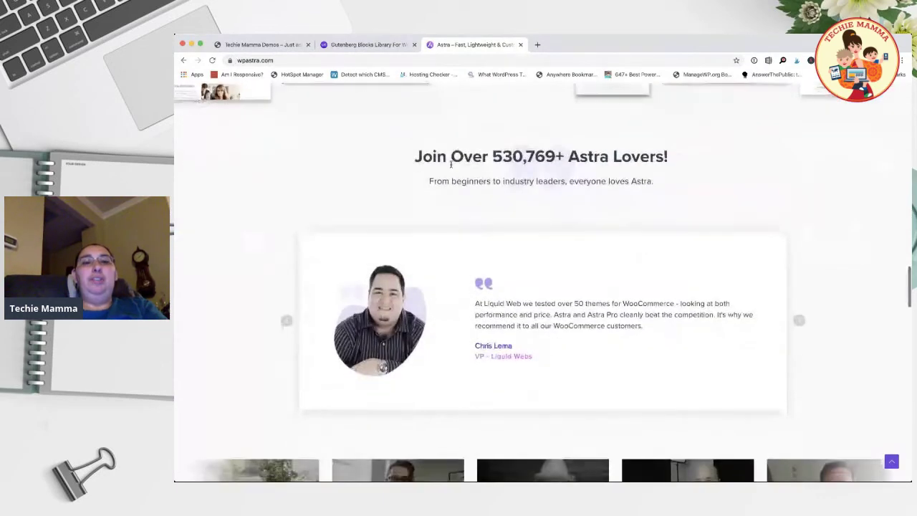
scroll(451, 165, up, 15)
scroll(450, 164, up, 5)
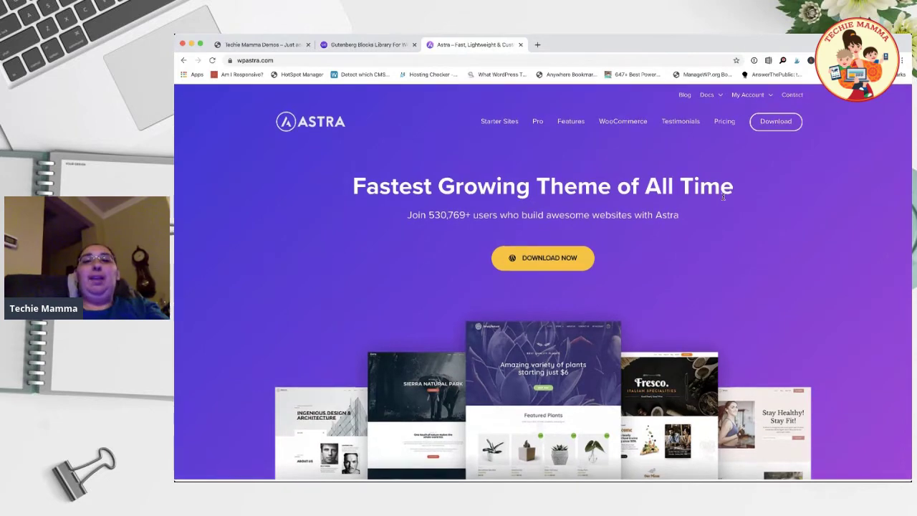
scroll(723, 197, down, 3)
scroll(722, 198, up, 2)
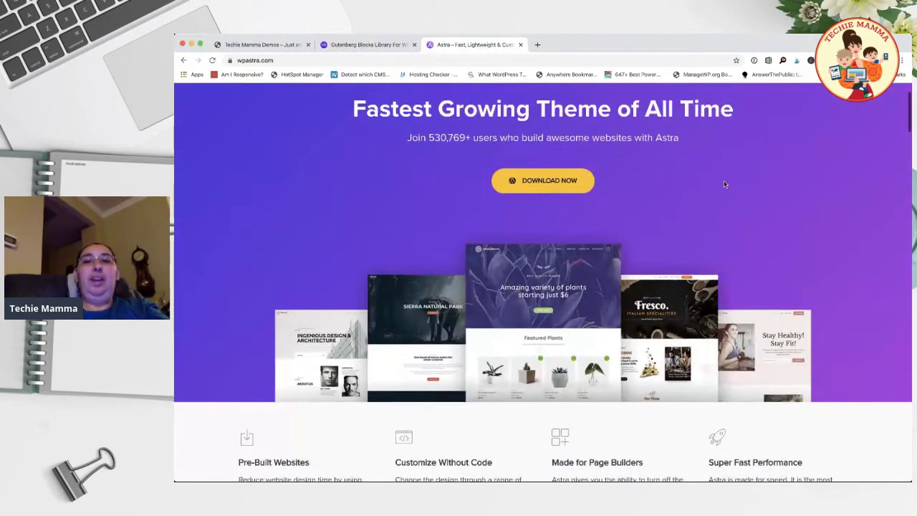
scroll(721, 182, down, 1)
scroll(723, 184, up, 1)
scroll(724, 183, up, 2)
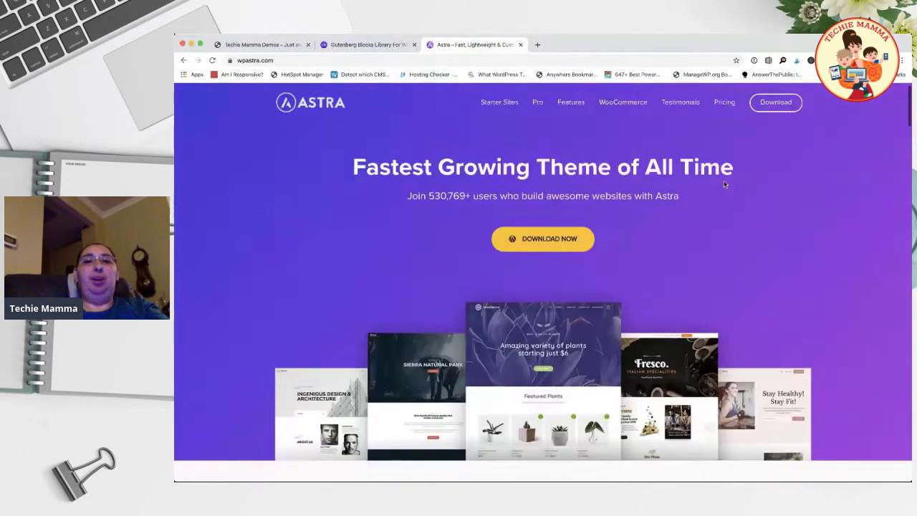
scroll(728, 271, down, 1)
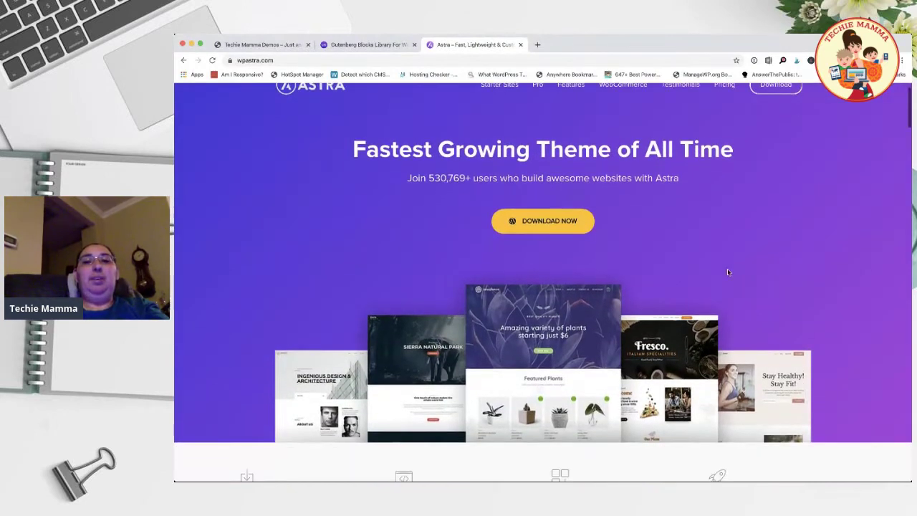
scroll(727, 269, up, 1)
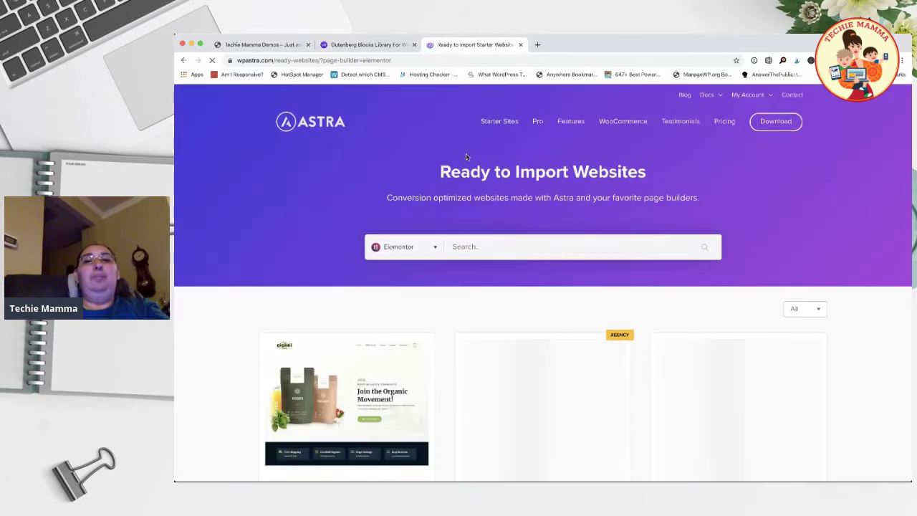
Scroll through the starter-site template cards, then switch to the Gutenberg Blocks Library tab
scroll(526, 337, down, 3)
scroll(525, 337, down, 1)
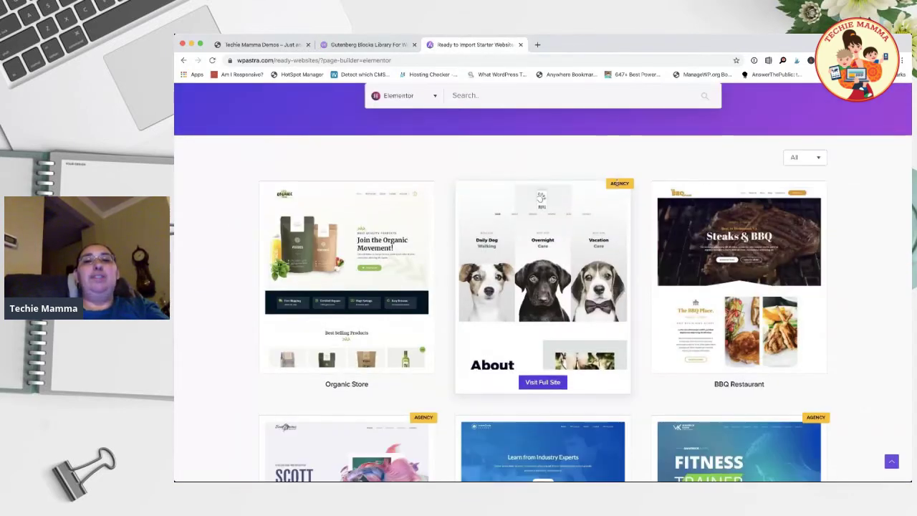
scroll(621, 182, down, 5)
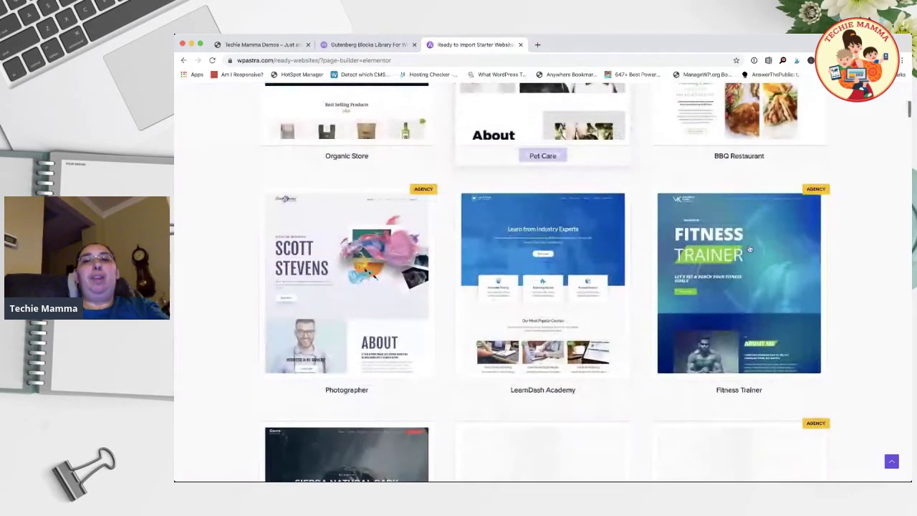
scroll(749, 249, down, 5)
scroll(749, 248, down, 15)
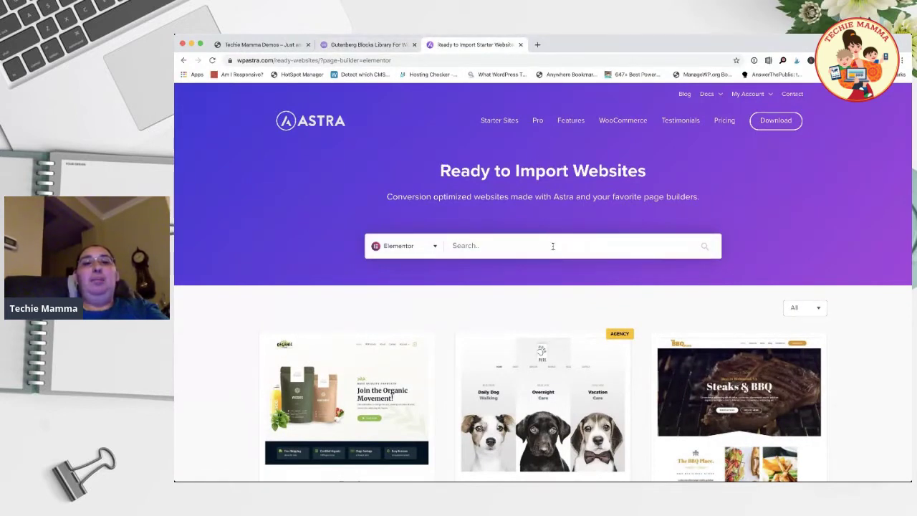
click(344, 43)
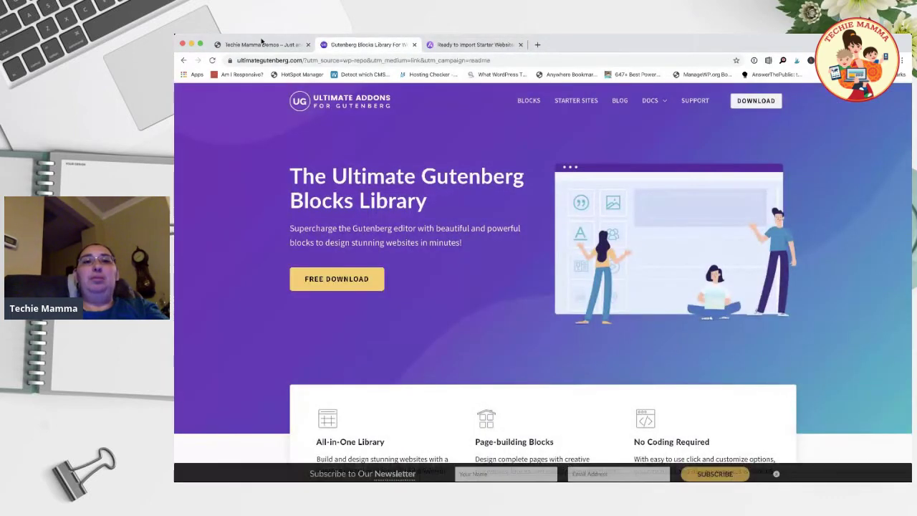
Return to the Techie Mamma Demos home page, scroll its sections, and choose Edit Page
click(261, 46)
scroll(373, 153, down, 3)
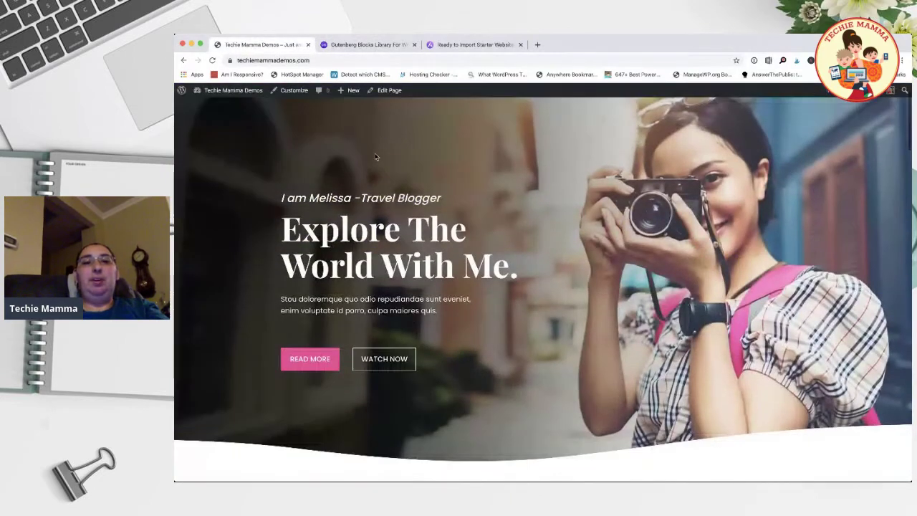
scroll(373, 153, down, 10)
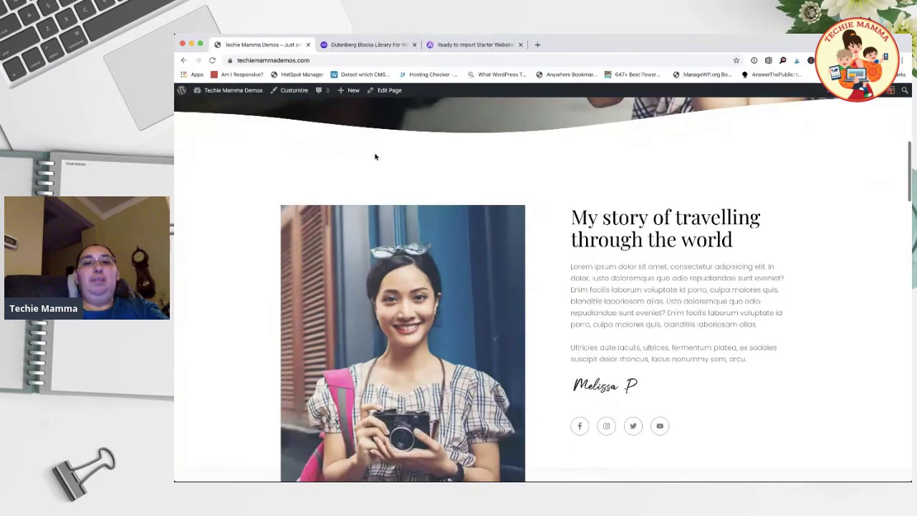
scroll(375, 157, down, 12)
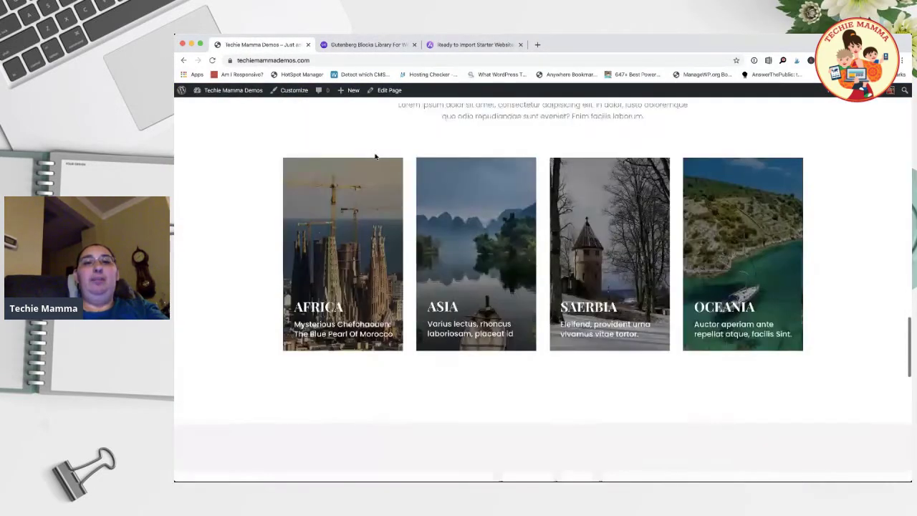
scroll(375, 156, up, 20)
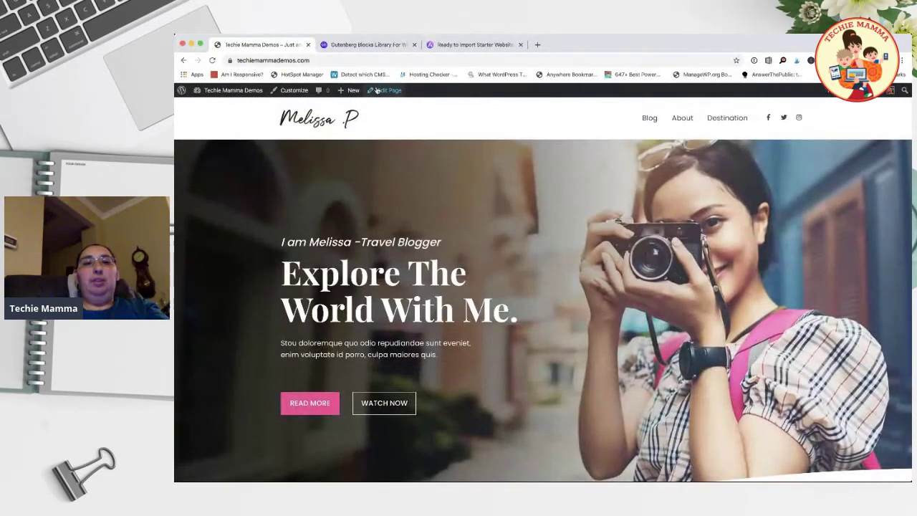
click(386, 91)
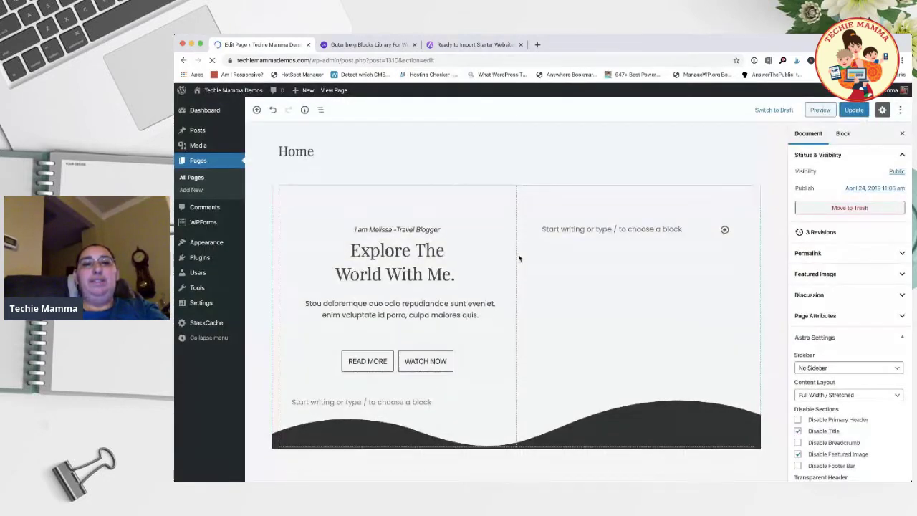
Scroll the Home page blocks in the editor down to the newsletter signup and back
scroll(518, 258, down, 10)
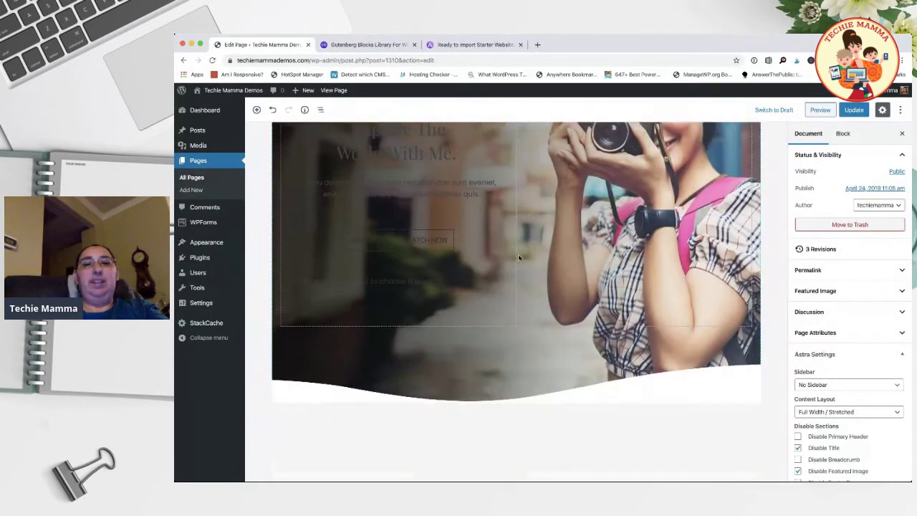
scroll(518, 257, down, 10)
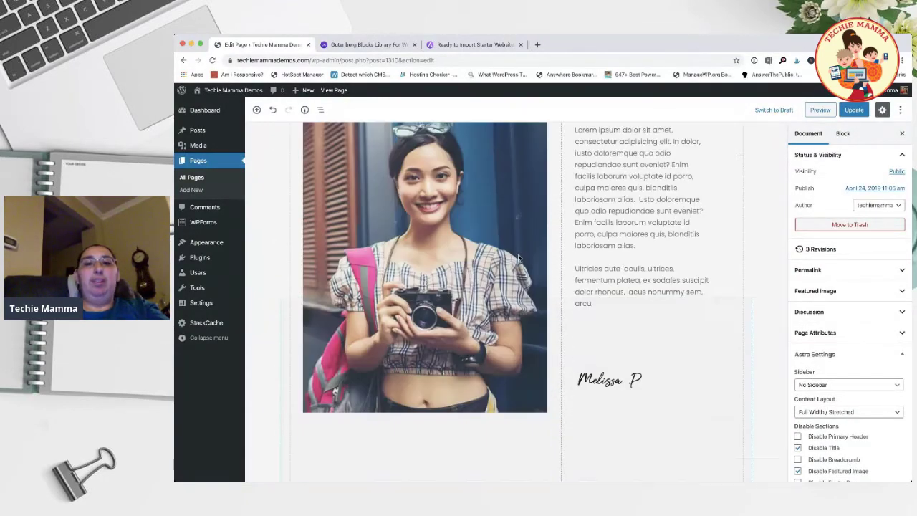
scroll(518, 258, down, 10)
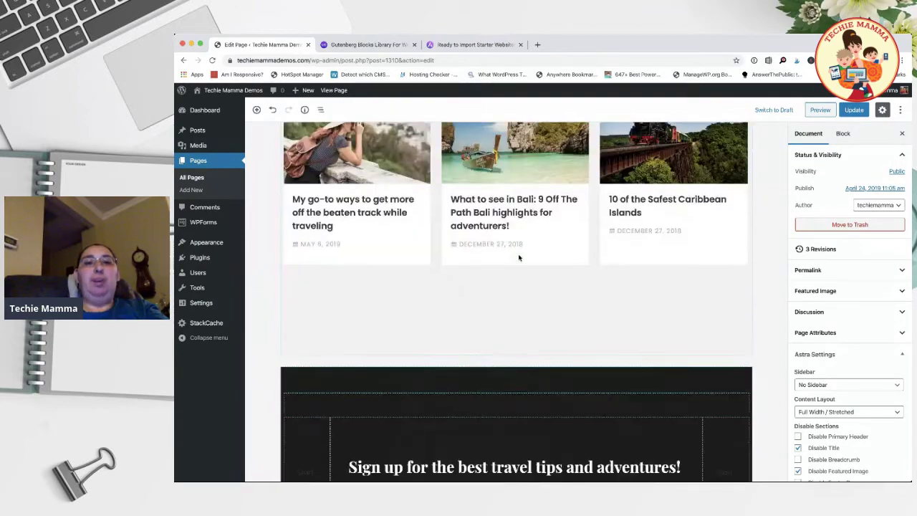
scroll(518, 257, down, 10)
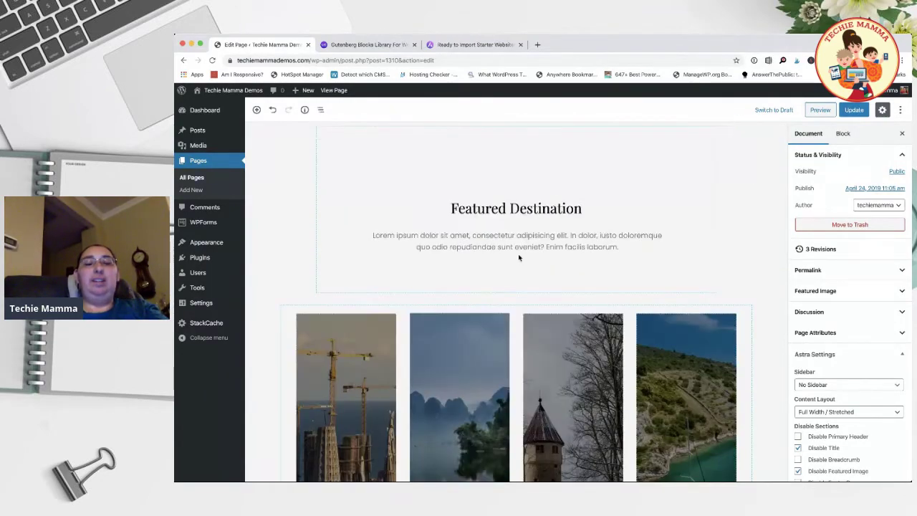
scroll(518, 257, up, 20)
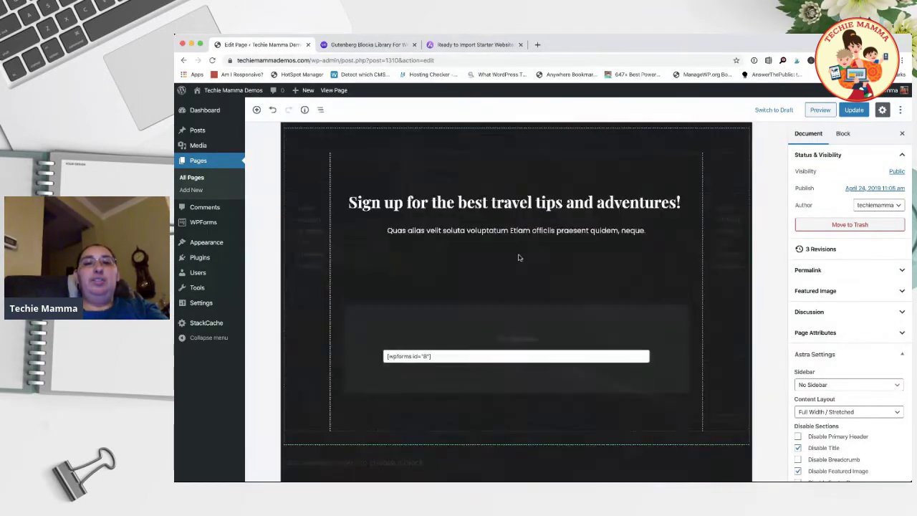
scroll(518, 253, down, 3)
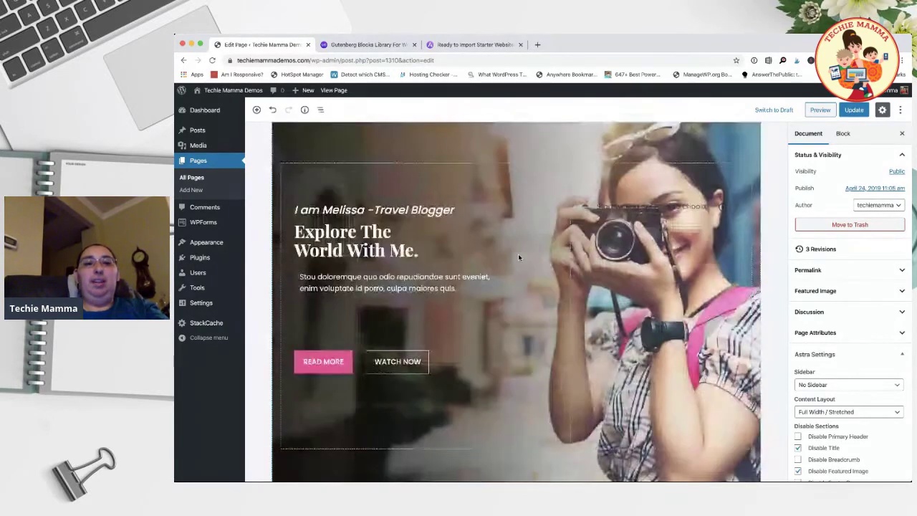
Replace the name in the hero Info Box tagline with a different name
double_click(333, 209)
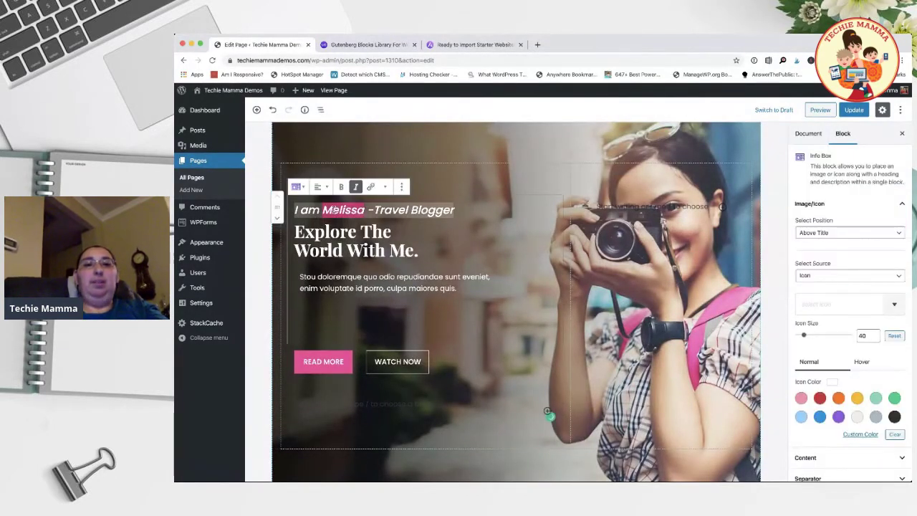
text(Cousett)
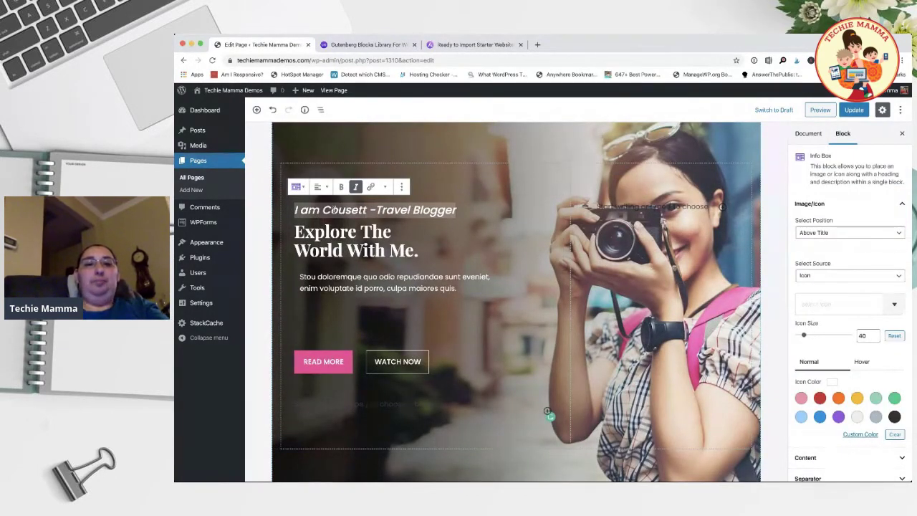
scroll(374, 284, down, 2)
Relabel the WATCH NOW button in Multi Buttons as 'Check out Destinations'
click(400, 290)
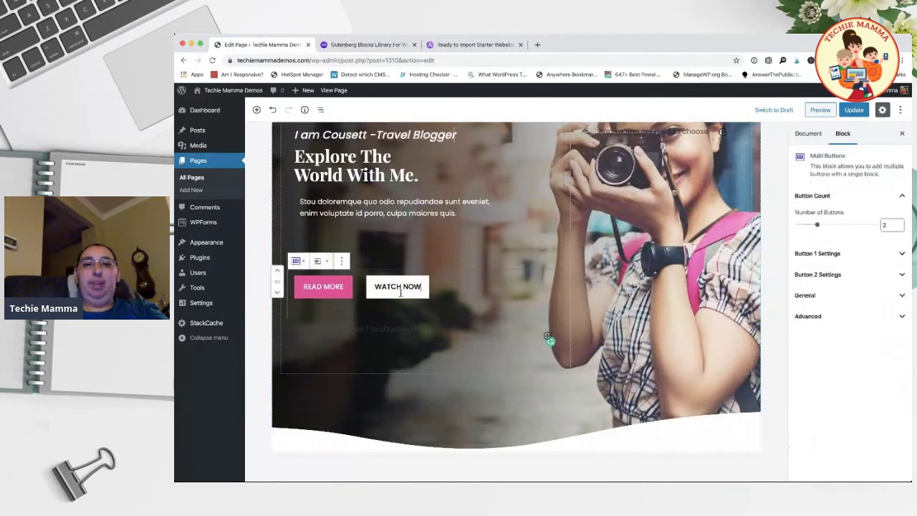
key(shift+End)
key(BackSpace)
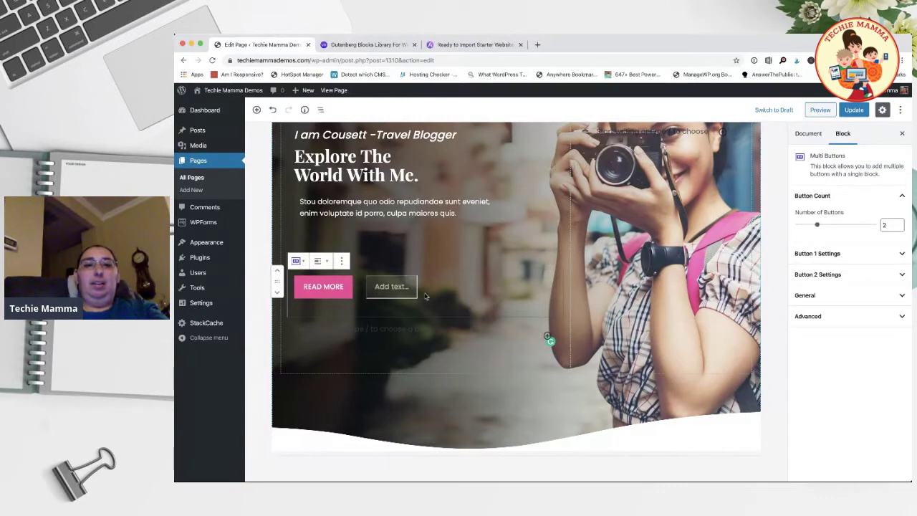
click(297, 260)
click(382, 264)
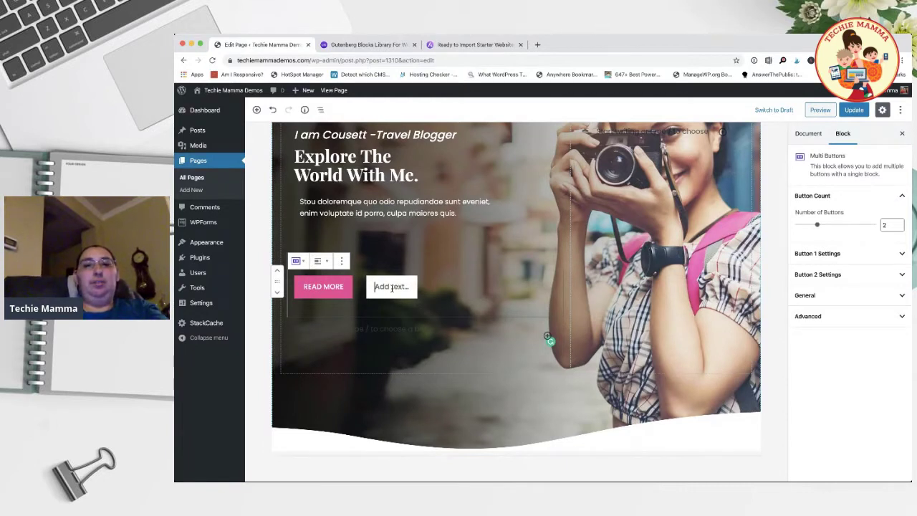
text(Watch)
key(BackSpace)
key(BackSpace)
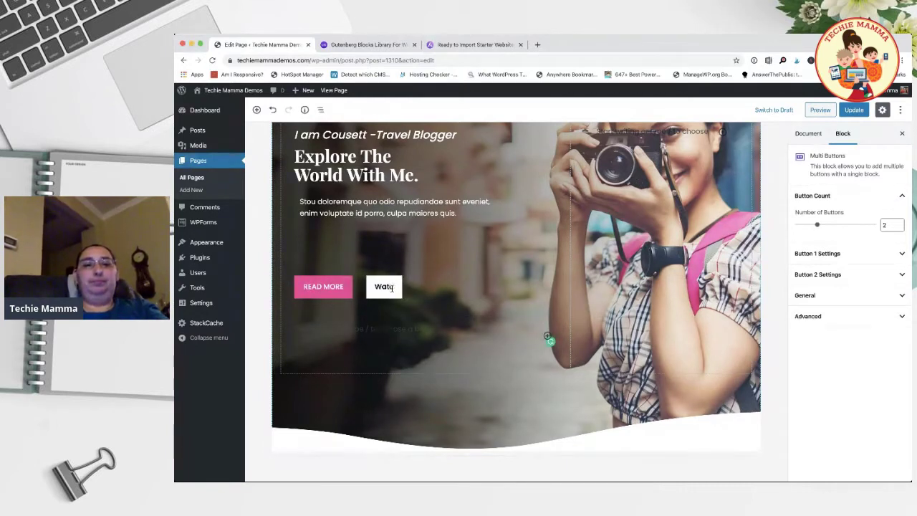
key(BackSpace)
key(BackSpace)
key(BackSpace)
text(Che)
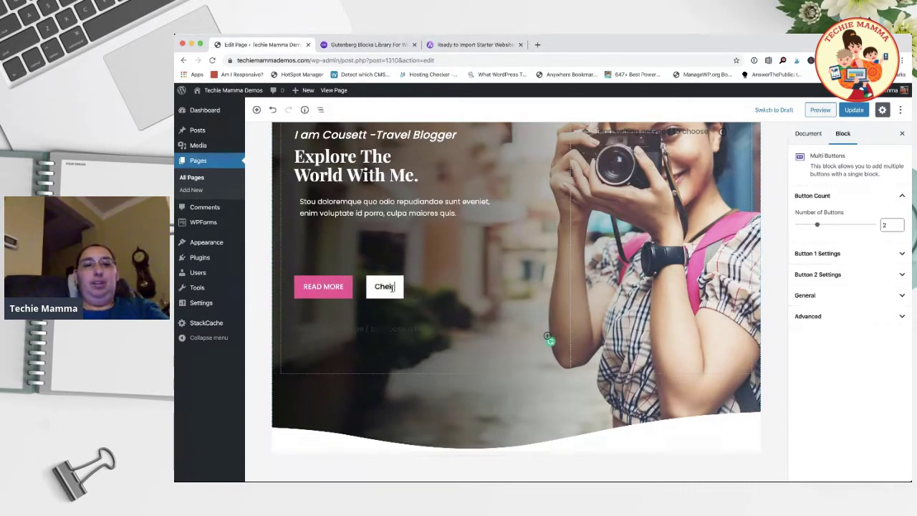
key(BackSpace)
key(BackSpace)
key(BackSpace)
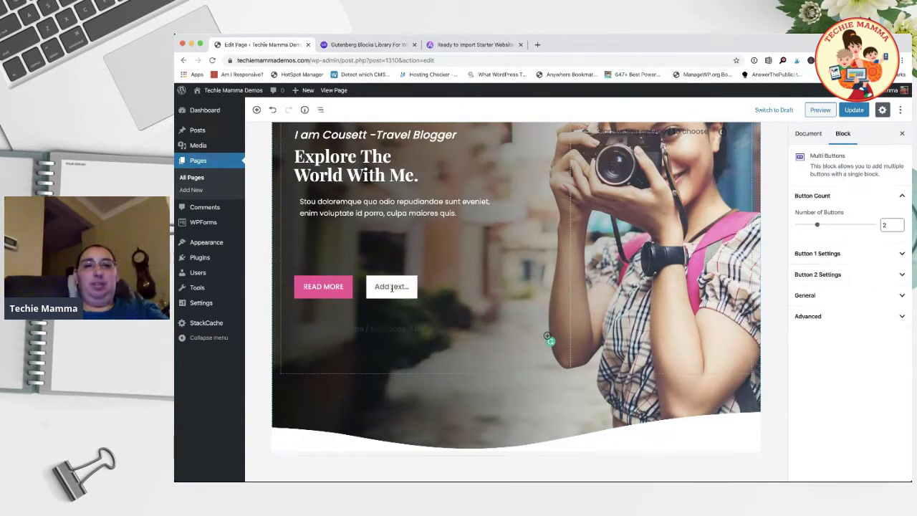
text(Check out Destina)
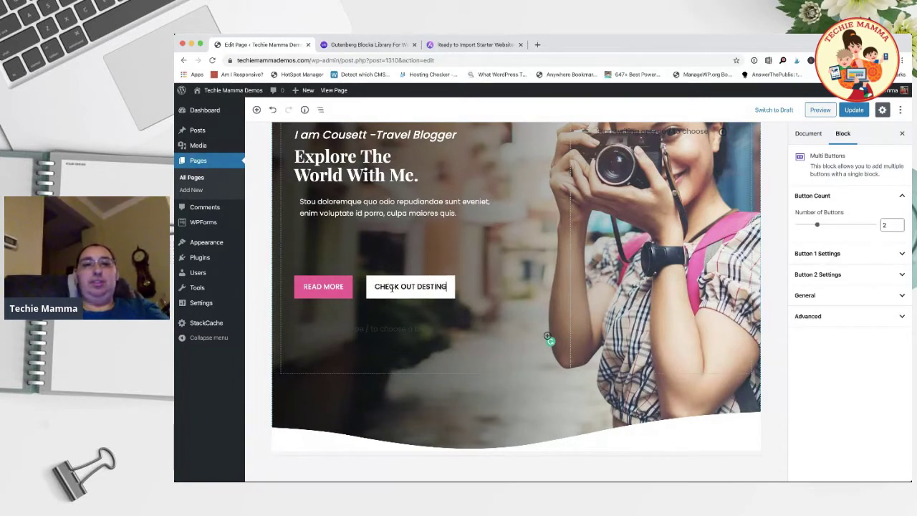
key(BackSpace)
key(BackSpace)
key(BackSpace)
text(inations)
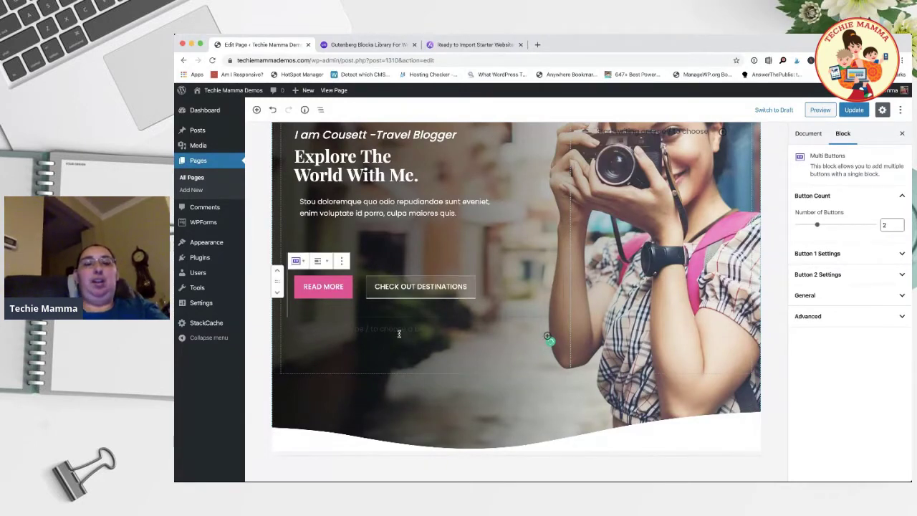
Scroll down the page, then switch to the Gutenberg Blocks Library tab
scroll(398, 332, down, 2)
scroll(450, 292, down, 10)
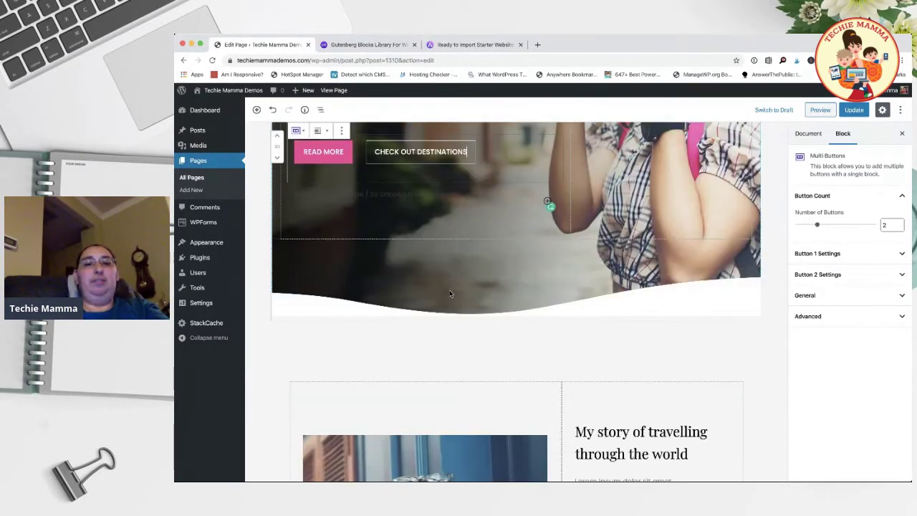
scroll(450, 293, down, 3)
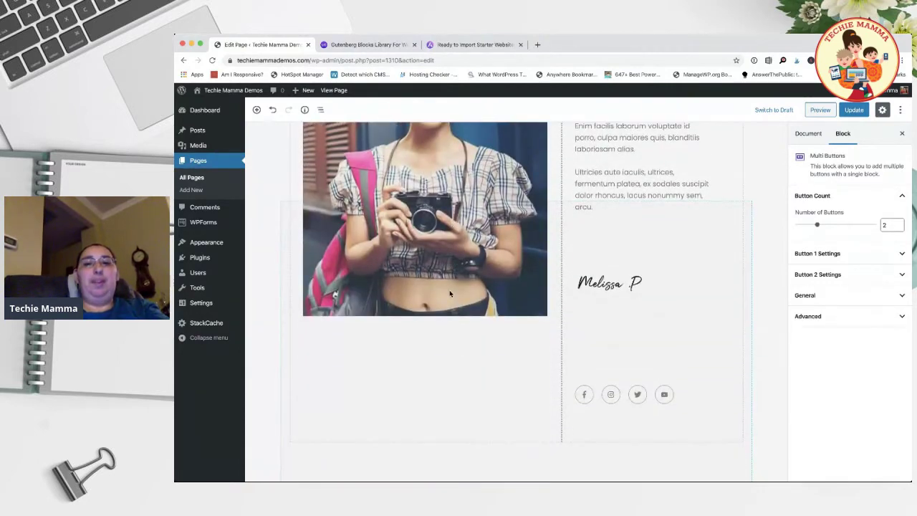
scroll(449, 293, down, 8)
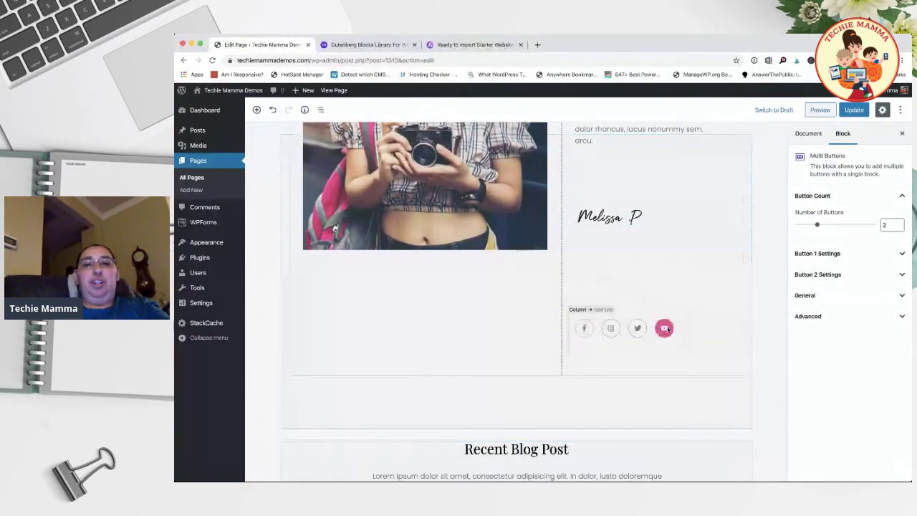
scroll(666, 329, down, 10)
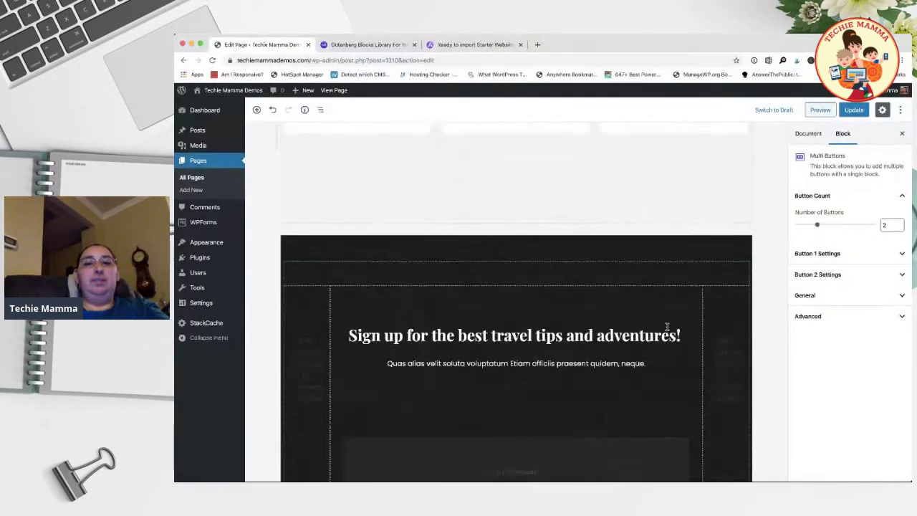
scroll(667, 329, down, 10)
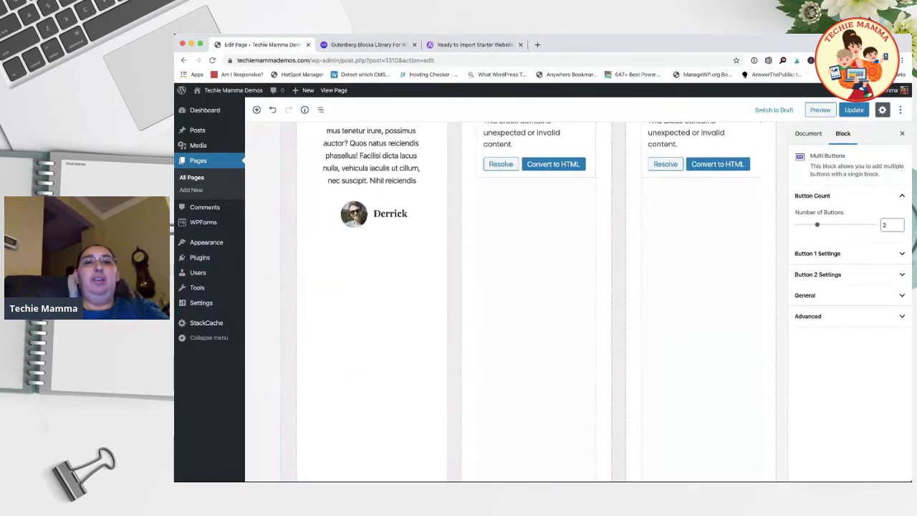
click(364, 44)
Browse ultimategutenberg.com's block cards and open SEE ALL BLOCK DEMOS to list the Creative Blocks
scroll(466, 237, down, 3)
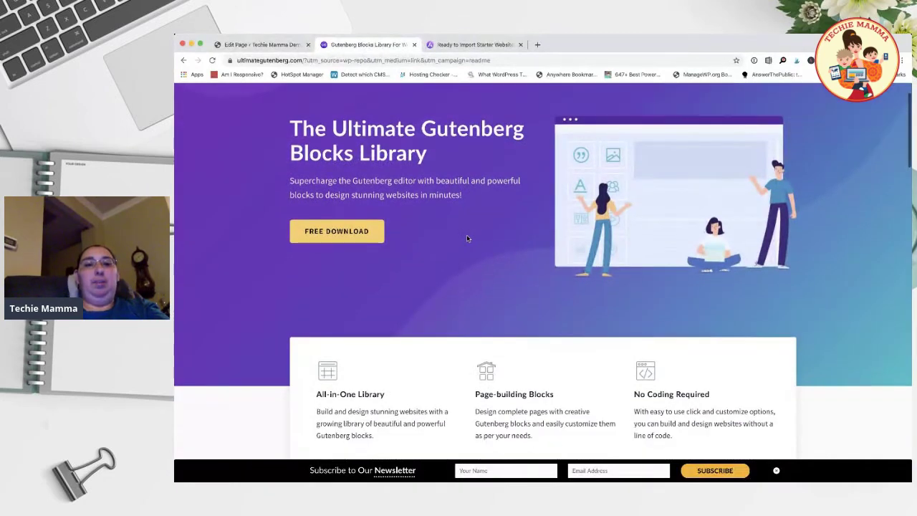
scroll(466, 236, up, 2)
scroll(466, 237, down, 3)
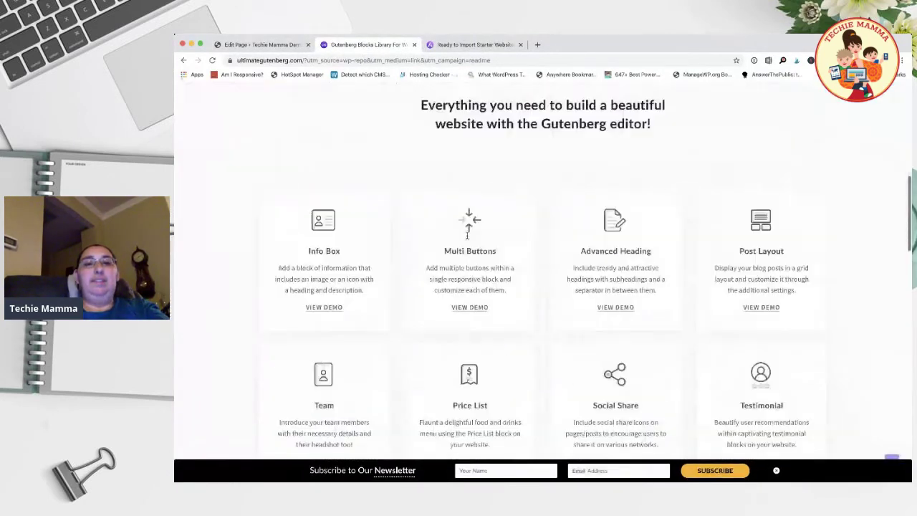
scroll(467, 232, down, 5)
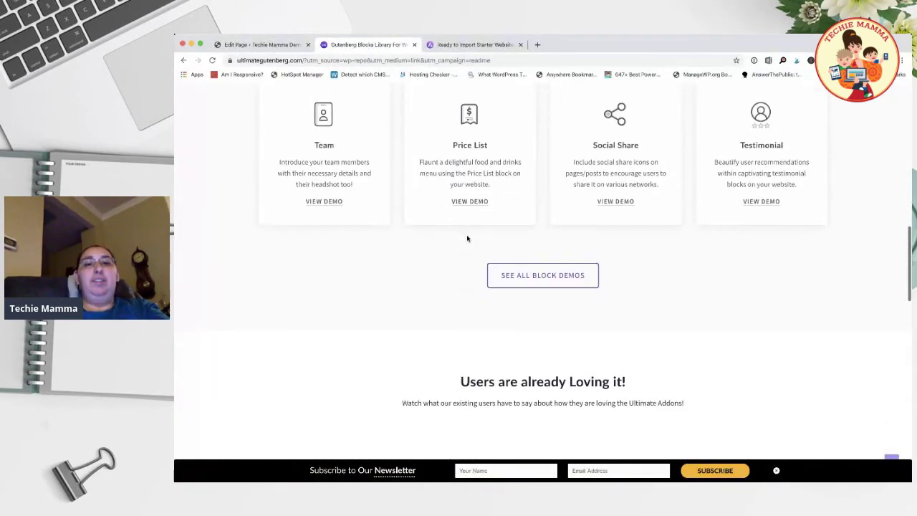
scroll(466, 238, up, 3)
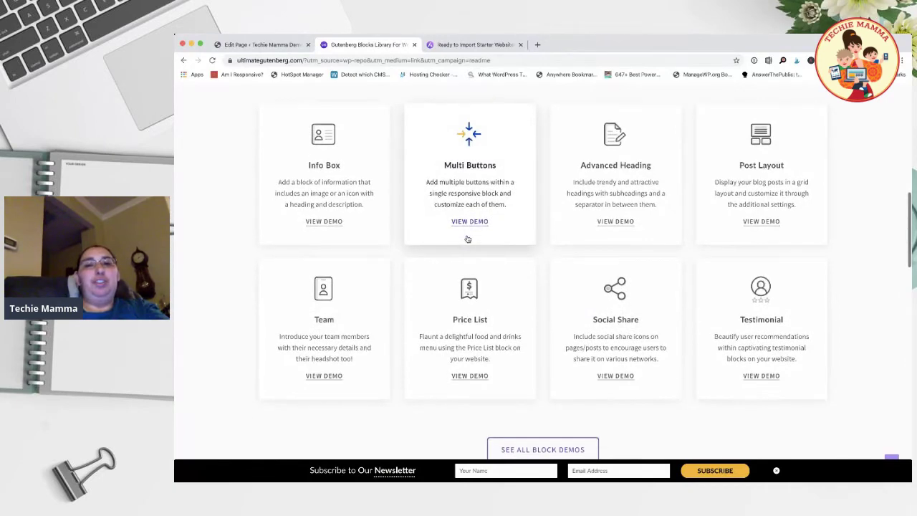
scroll(467, 238, down, 3)
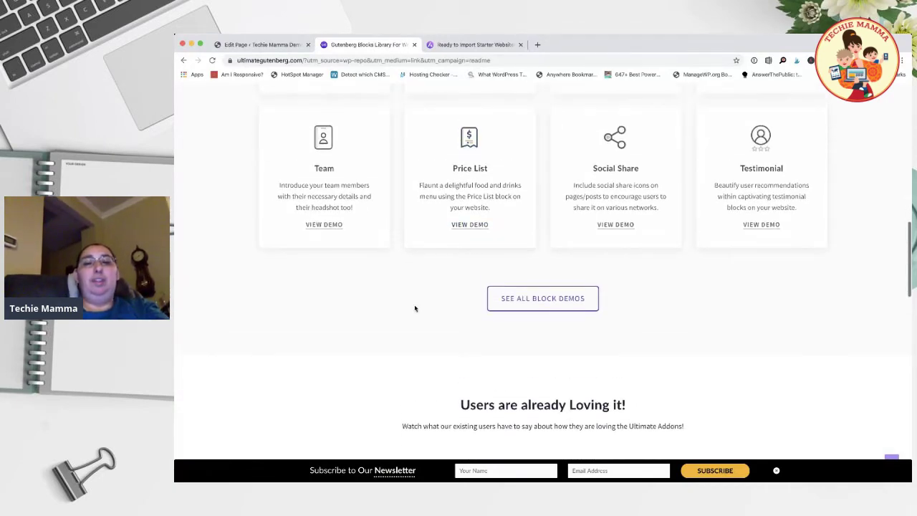
scroll(414, 310, up, 1)
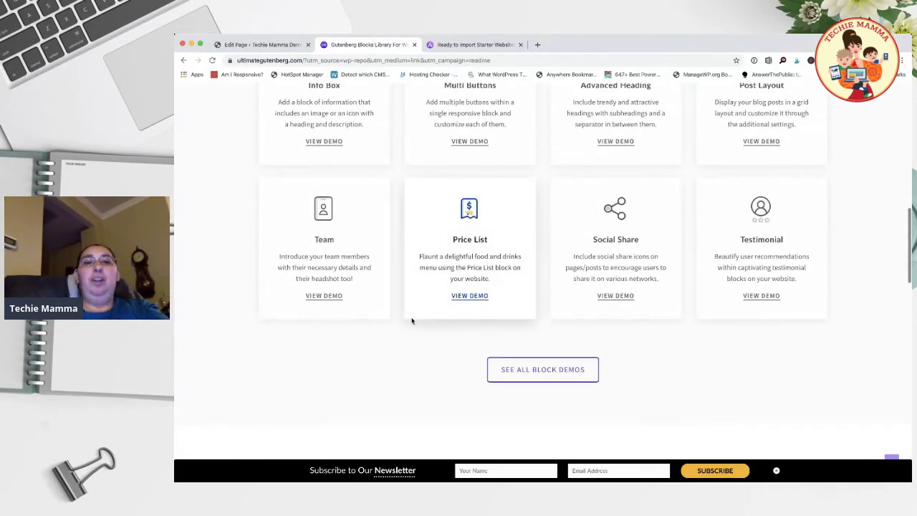
scroll(412, 320, up, 1)
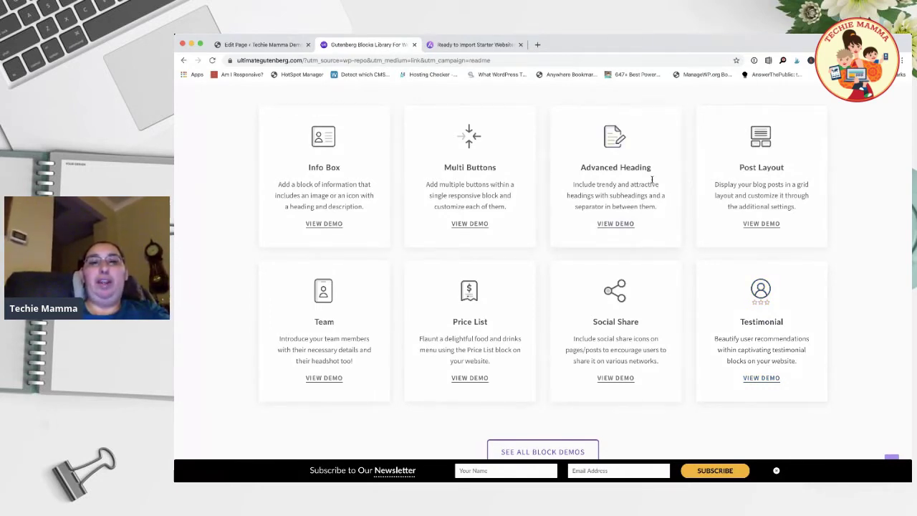
scroll(548, 248, down, 2)
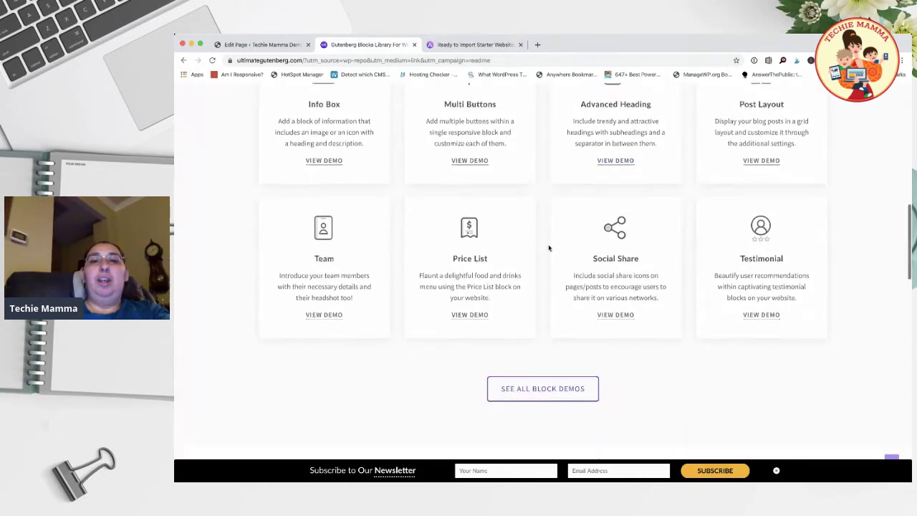
click(560, 367)
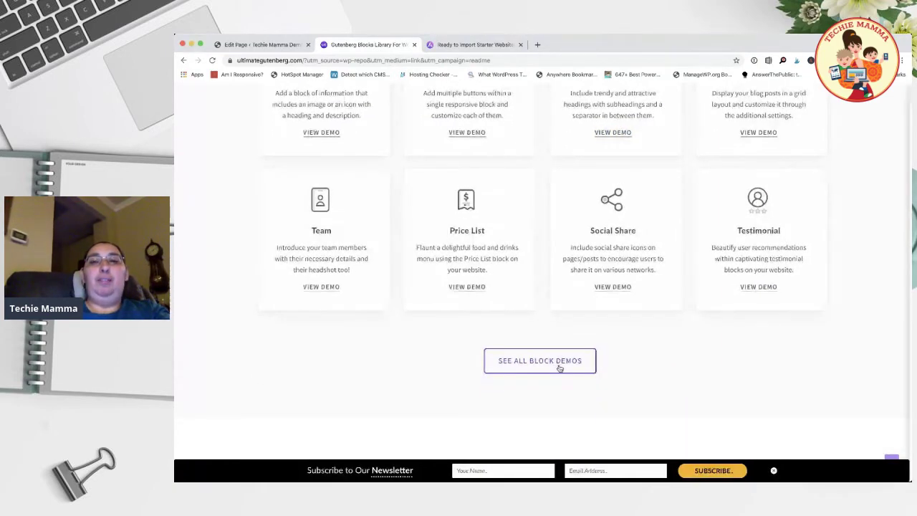
Scroll through the Info Box demo page's Key Features and feature boxes
scroll(808, 308, down, 1)
scroll(808, 308, up, 1)
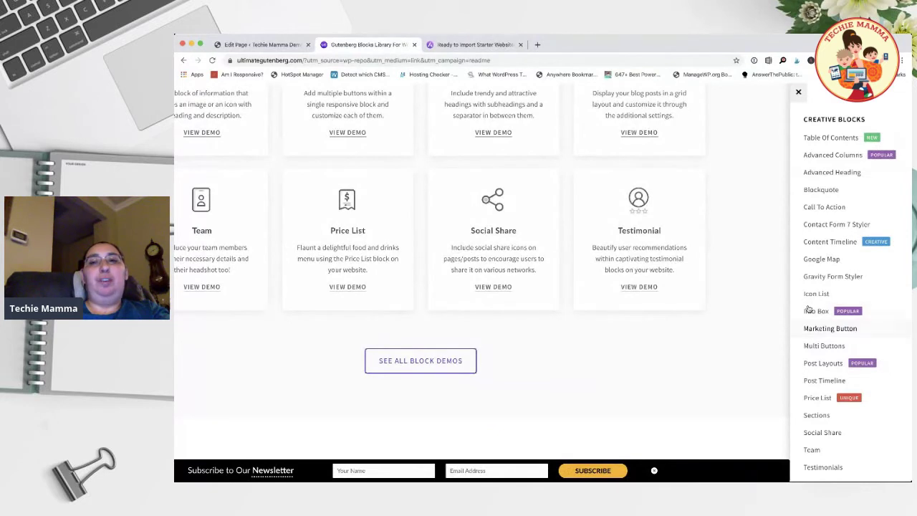
scroll(830, 175, down, 1)
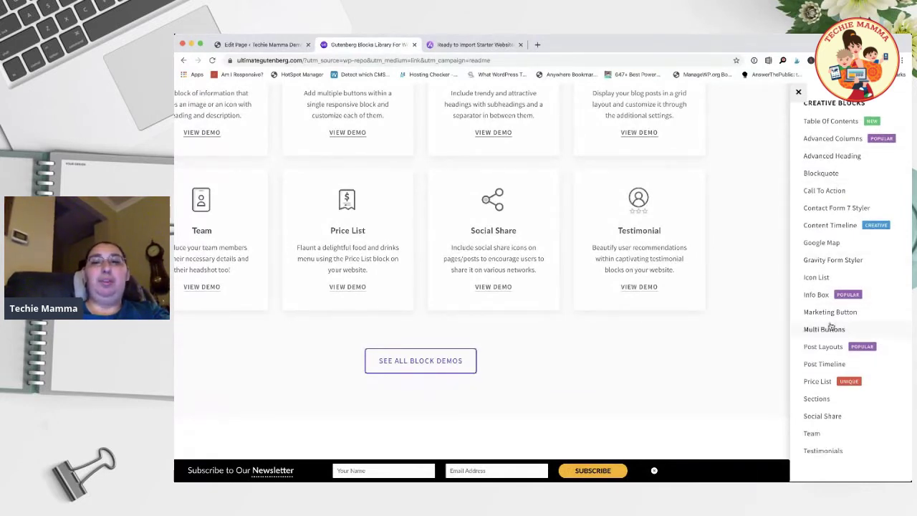
scroll(830, 326, down, 1)
scroll(831, 326, up, 2)
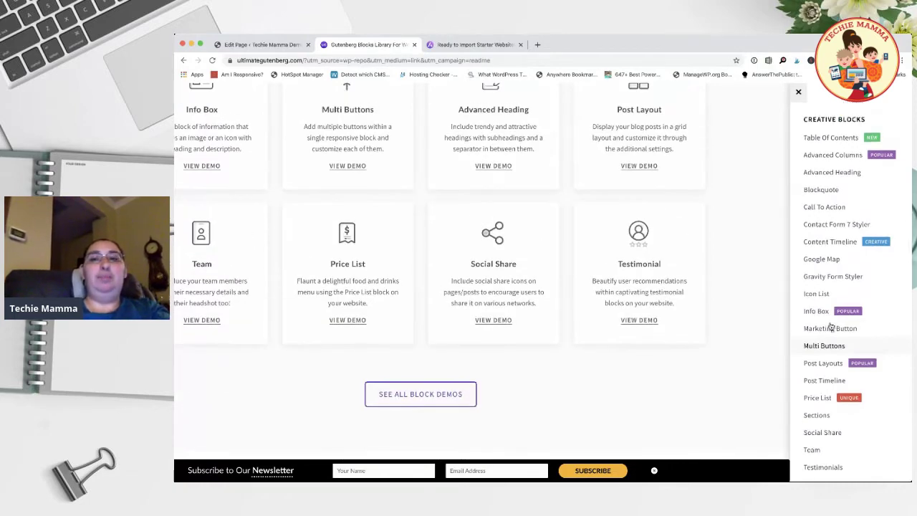
scroll(626, 270, up, 8)
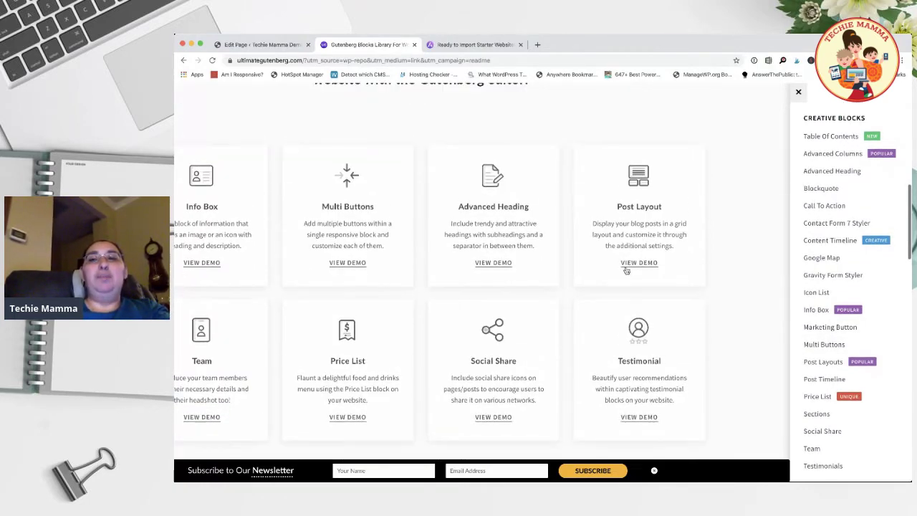
scroll(626, 271, up, 5)
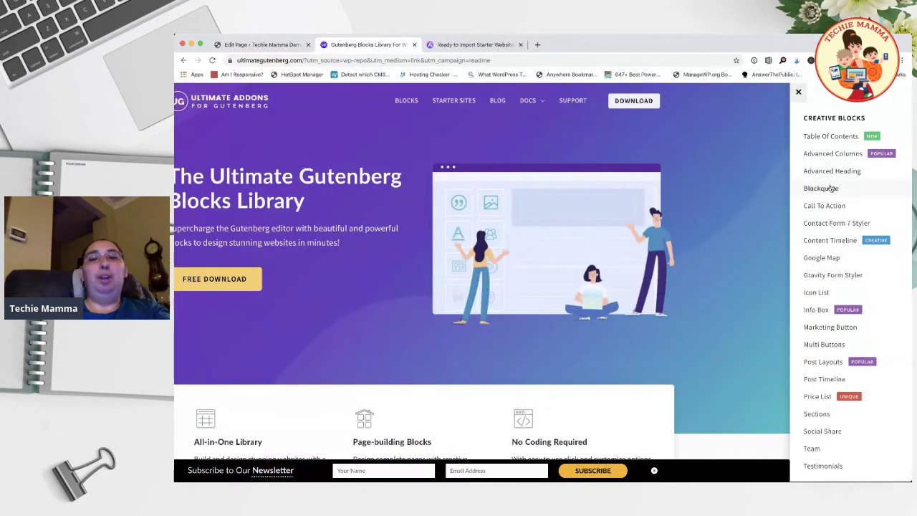
scroll(835, 208, down, 1)
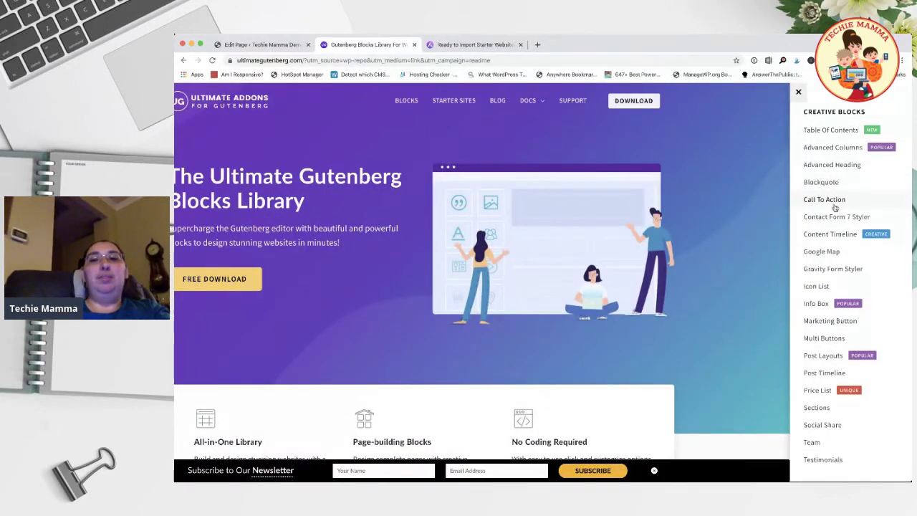
scroll(835, 208, down, 1)
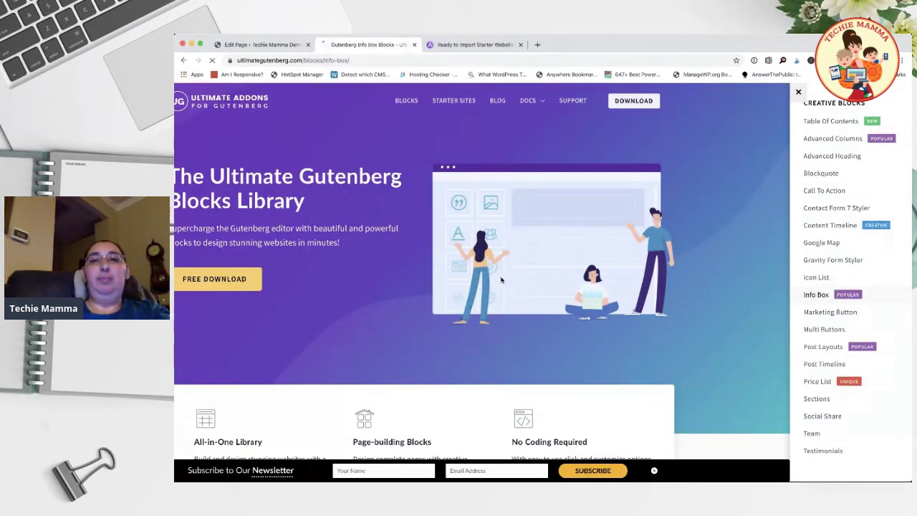
scroll(408, 294, down, 1)
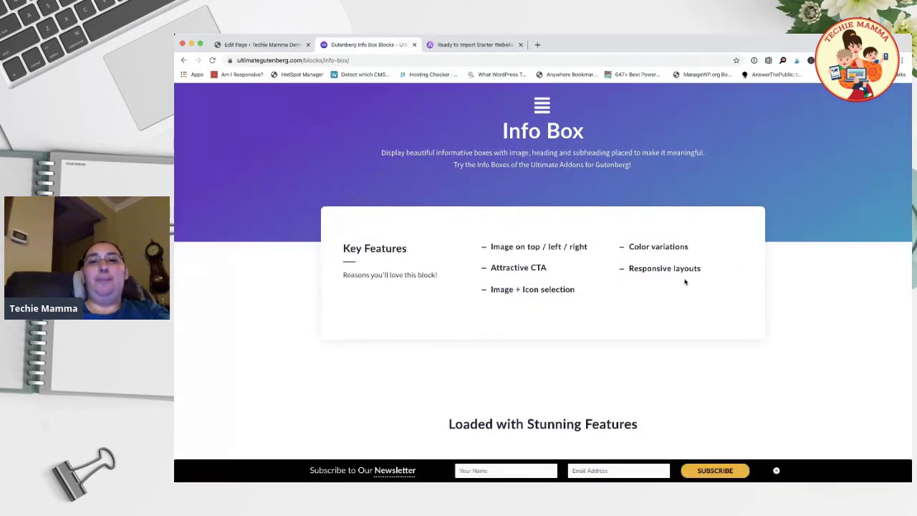
scroll(687, 297, down, 3)
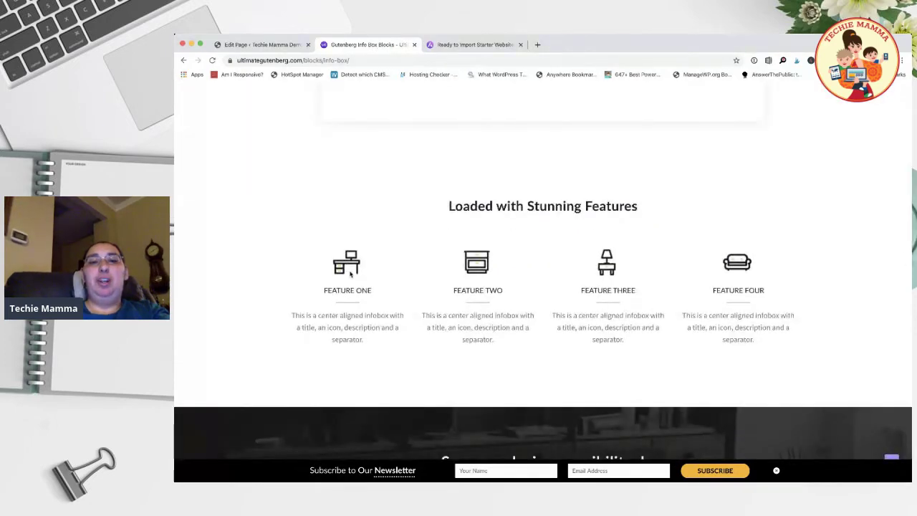
scroll(445, 330, up, 3)
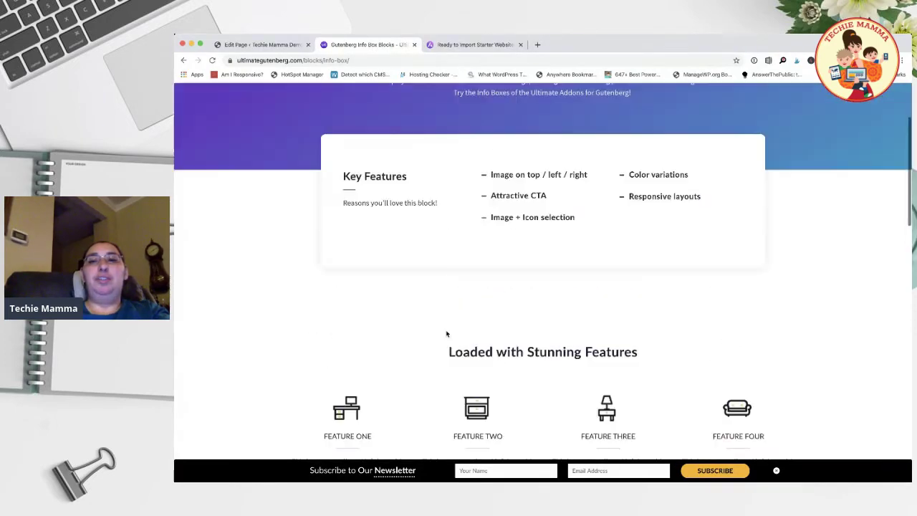
Go back to the blocks library homepage, scroll its block cards, and return to the Edit Page tab
click(182, 61)
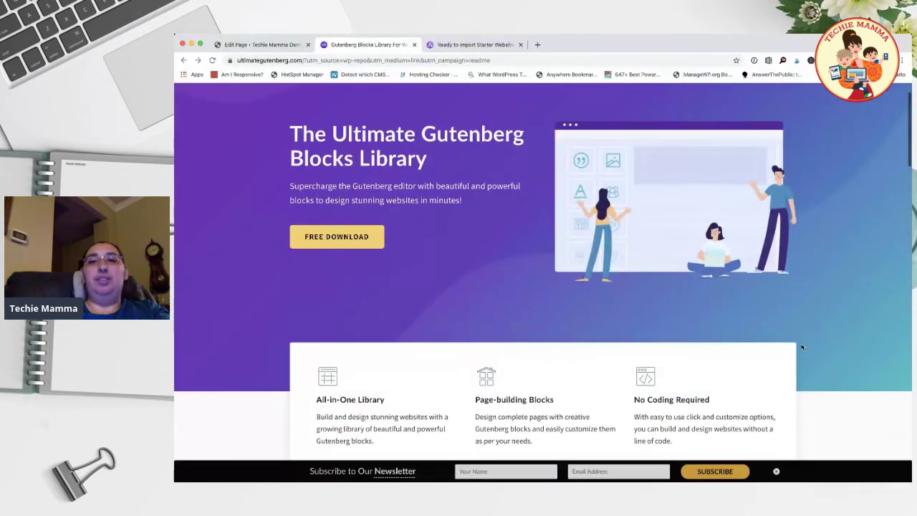
scroll(711, 364, down, 4)
scroll(711, 366, down, 4)
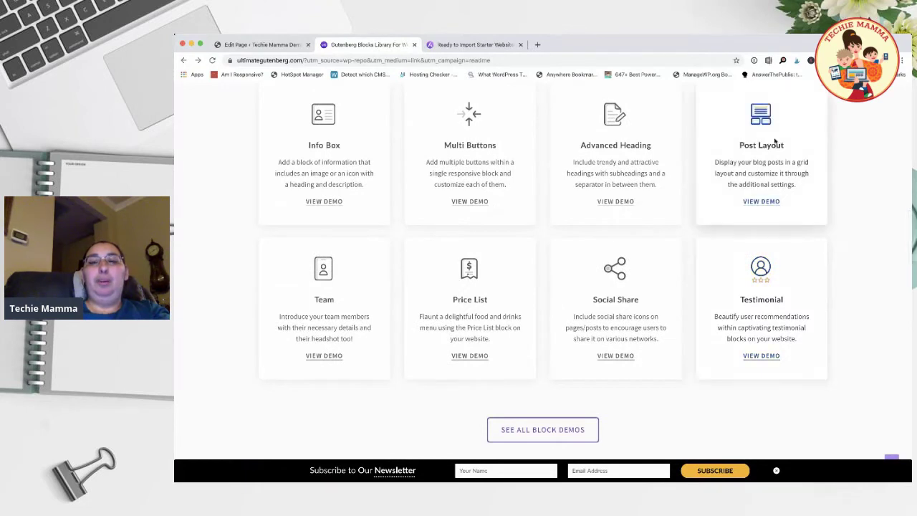
scroll(766, 172, down, 1)
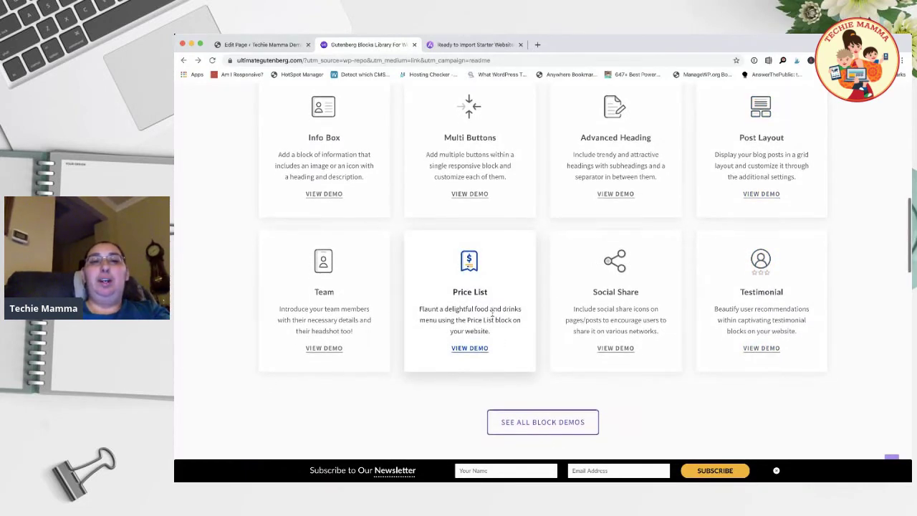
scroll(494, 313, down, 1)
scroll(506, 279, up, 1)
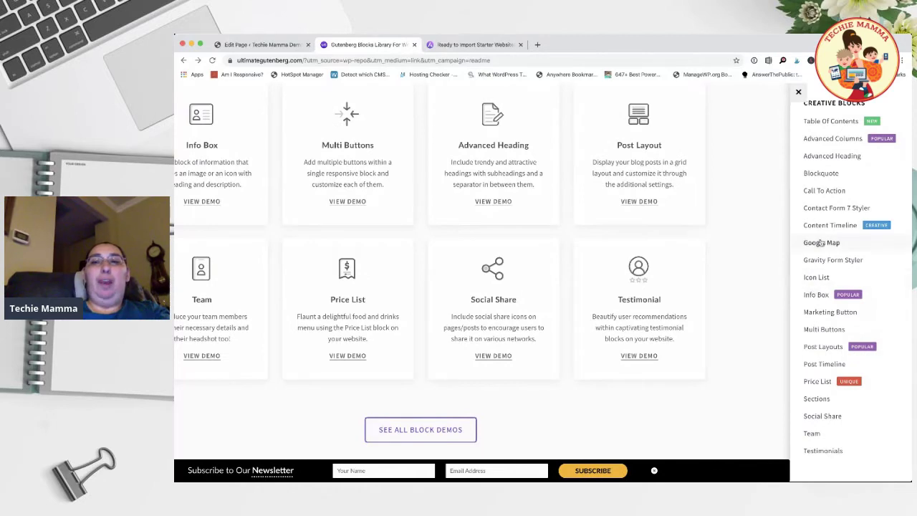
scroll(821, 244, down, 1)
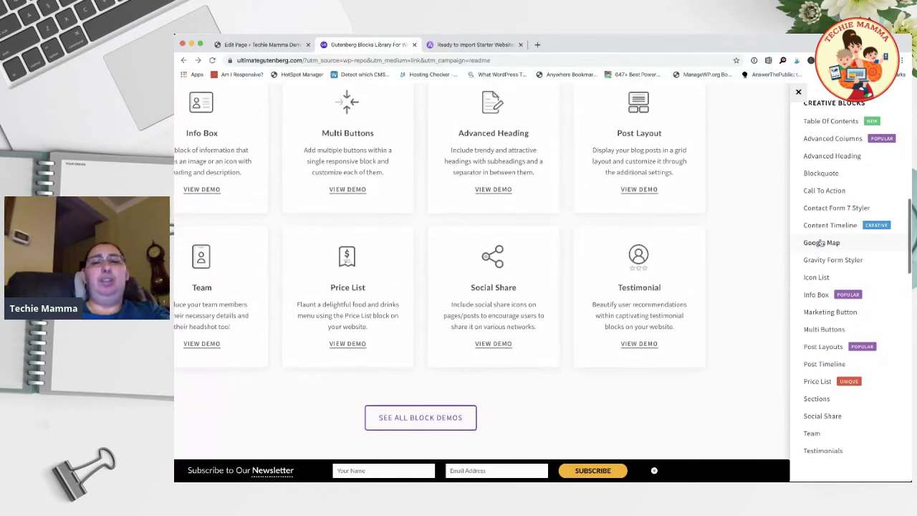
click(255, 44)
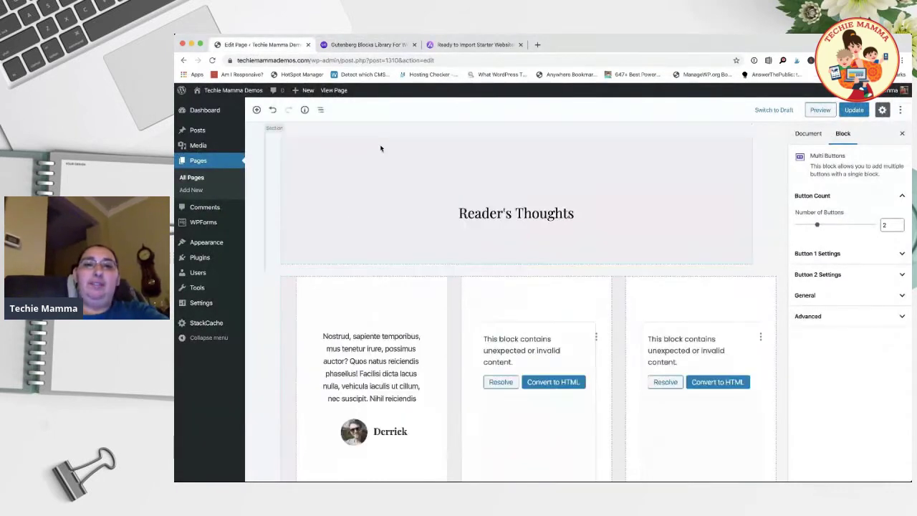
Insert an Ultimate Addons Google Map block between Featured Destination and the destination images
scroll(379, 145, up, 10)
scroll(431, 216, up, 3)
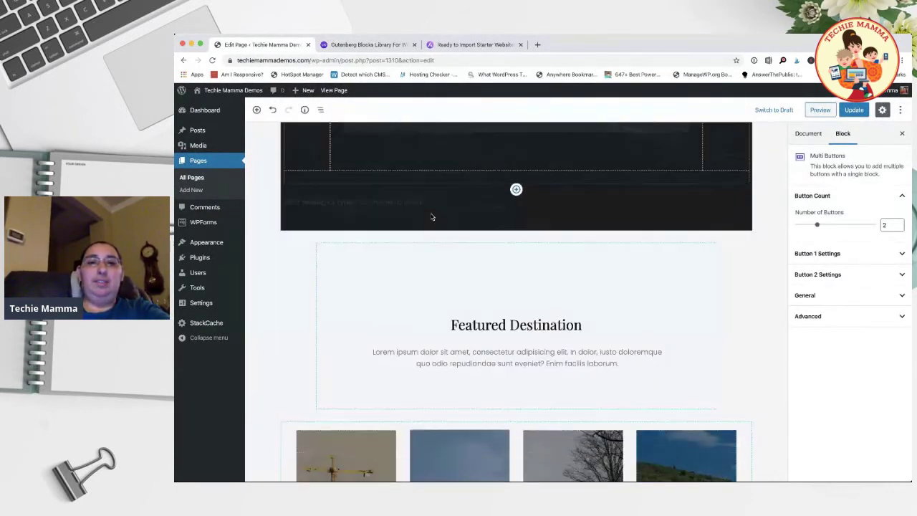
scroll(431, 217, down, 2)
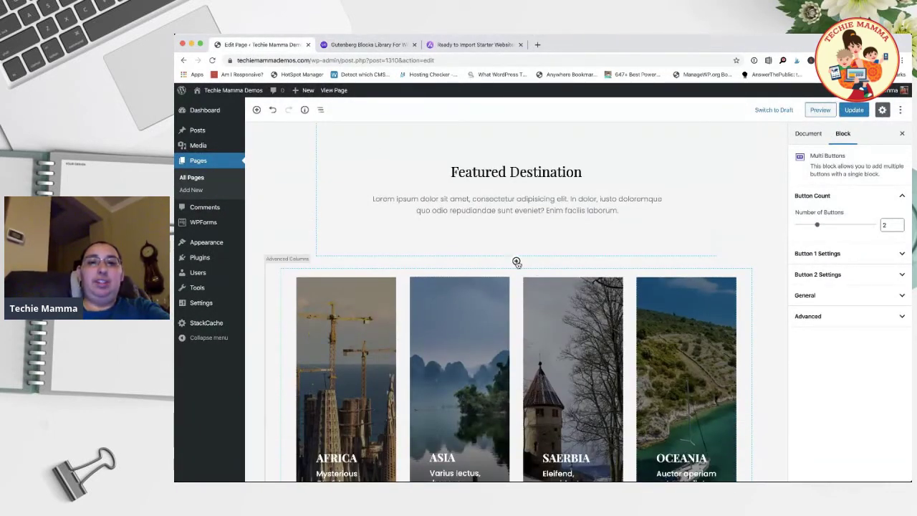
click(516, 262)
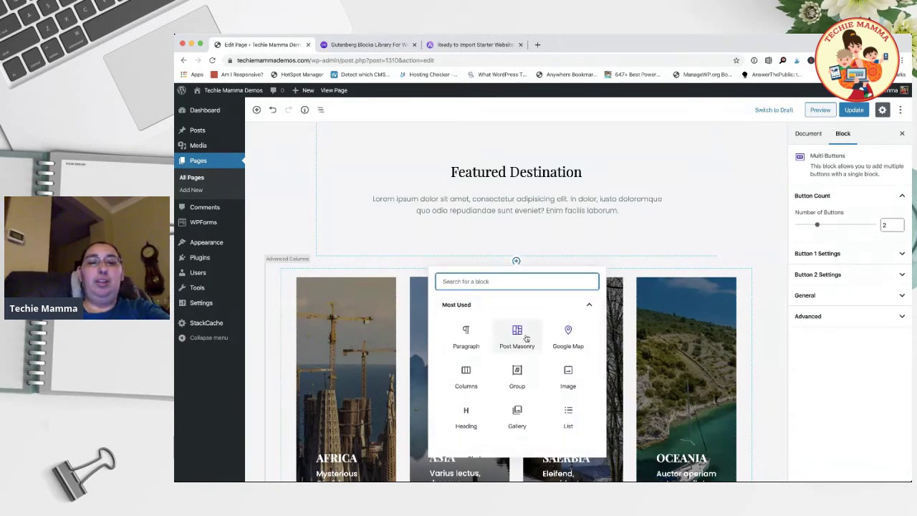
scroll(534, 334, down, 5)
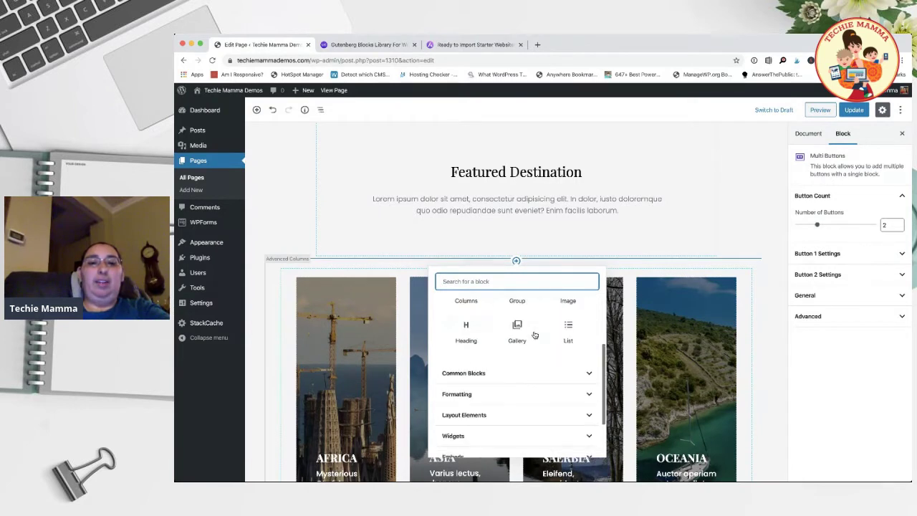
click(487, 423)
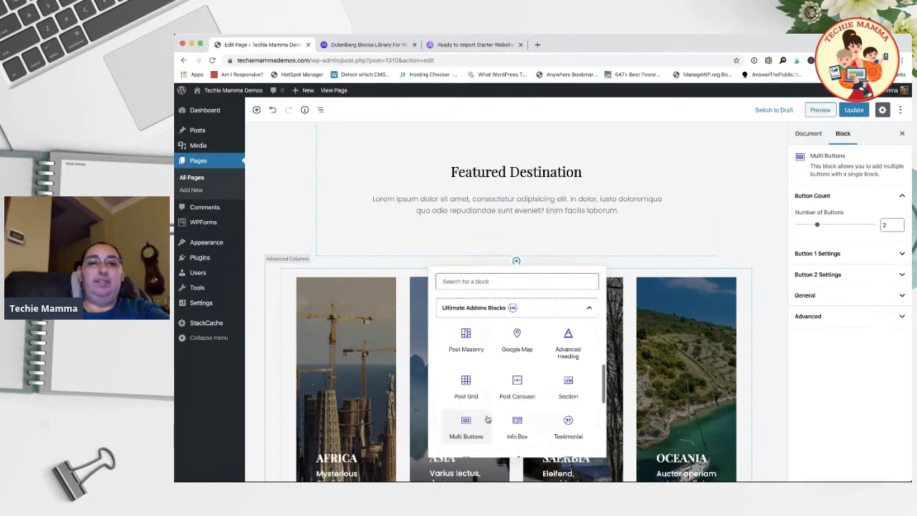
scroll(517, 384, down, 5)
scroll(515, 388, down, 2)
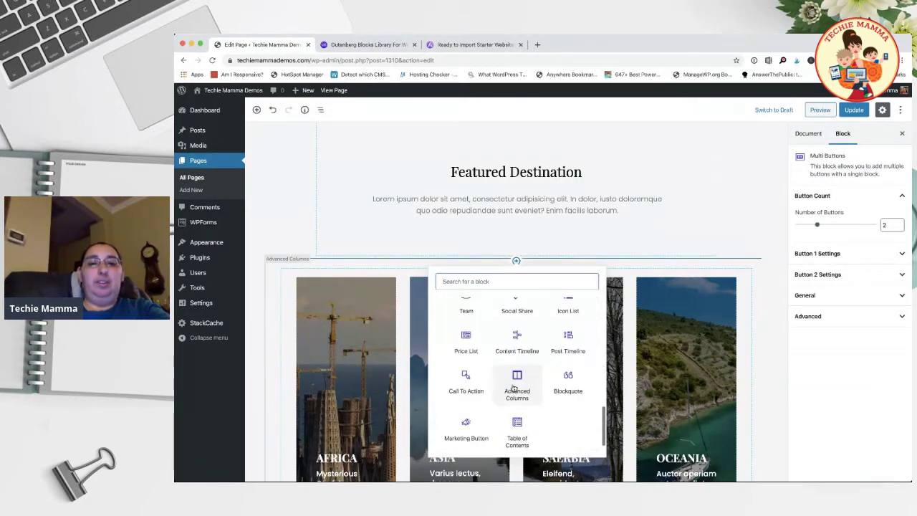
scroll(517, 365, up, 5)
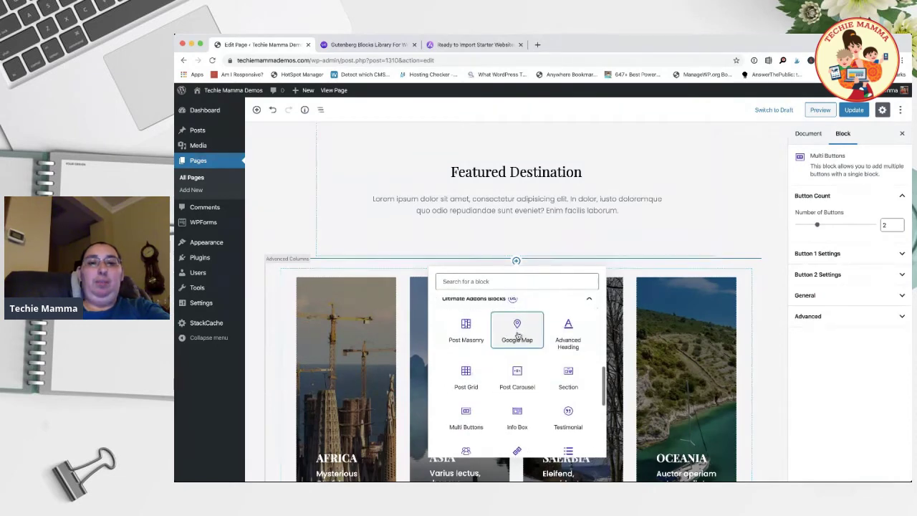
click(517, 329)
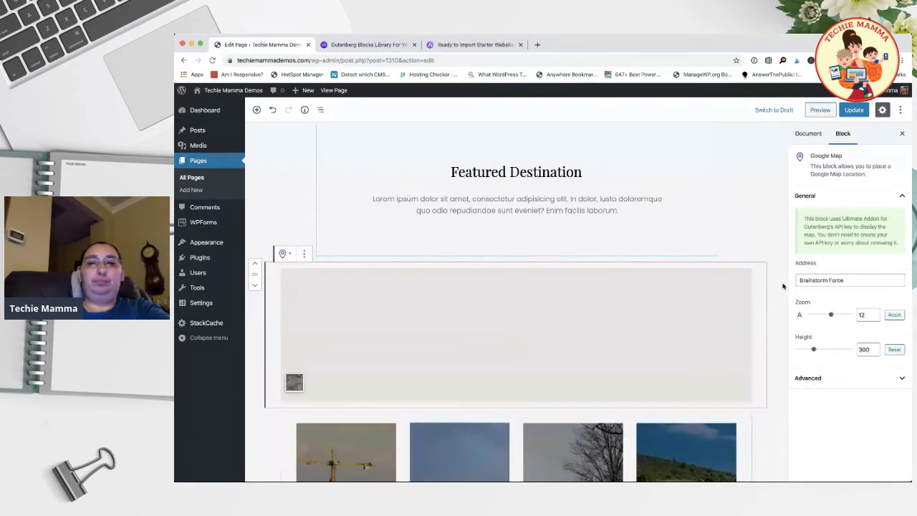
Replace the Google Map address with EIFFEL TOWER, then reselect the map block
triple_click(838, 280)
key(BackSpace)
text(EIF)
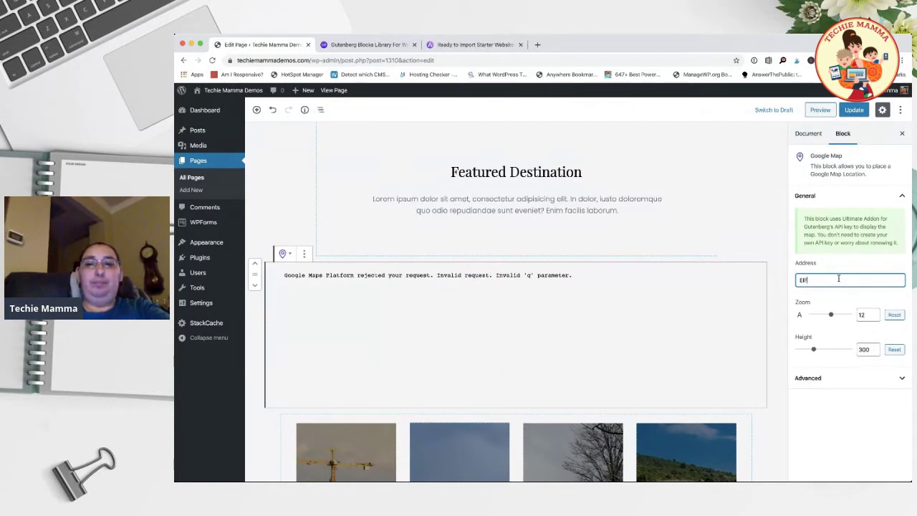
text(FEL)
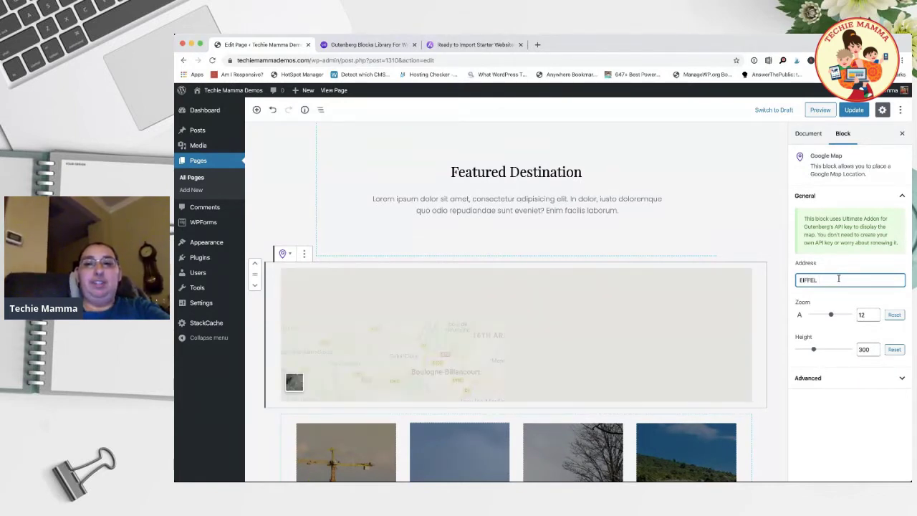
text( TOWER)
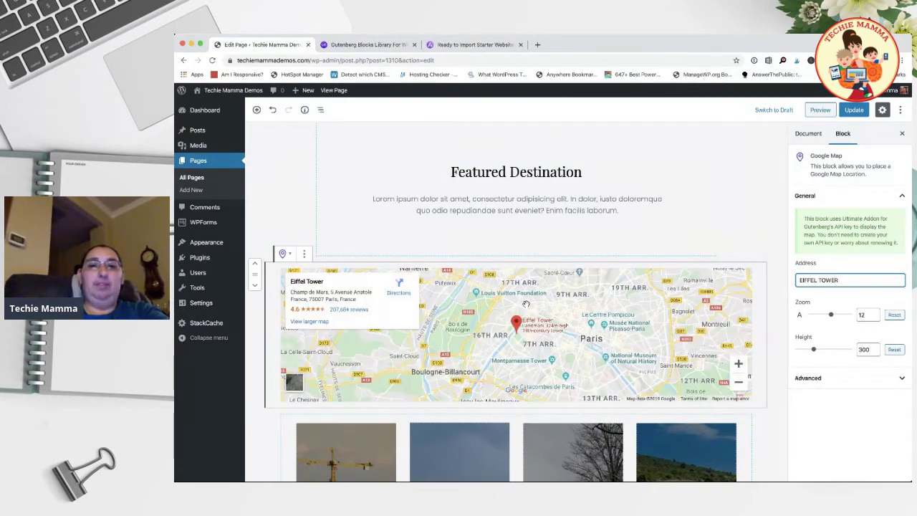
scroll(650, 229, down, 1)
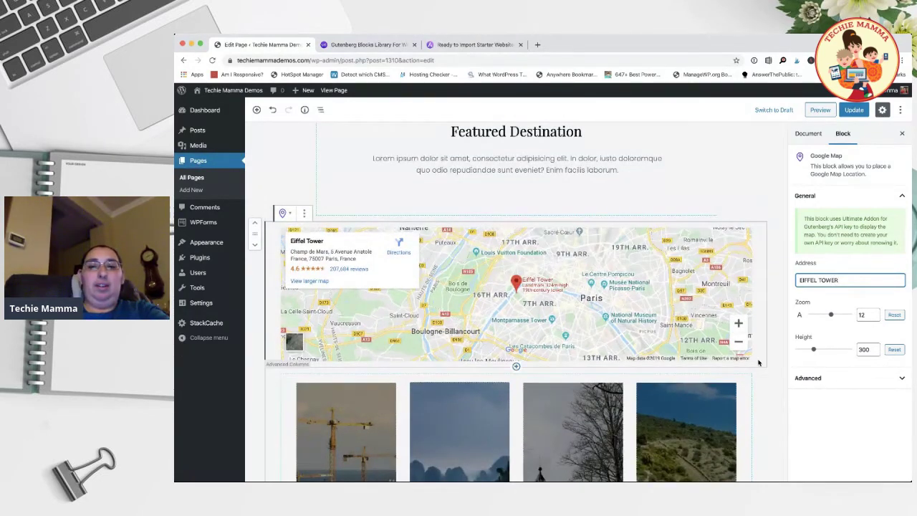
click(764, 388)
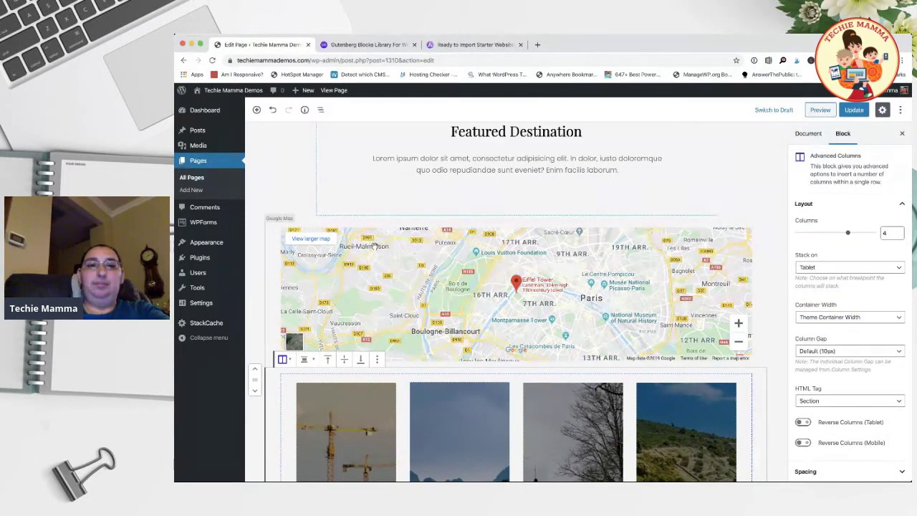
click(273, 217)
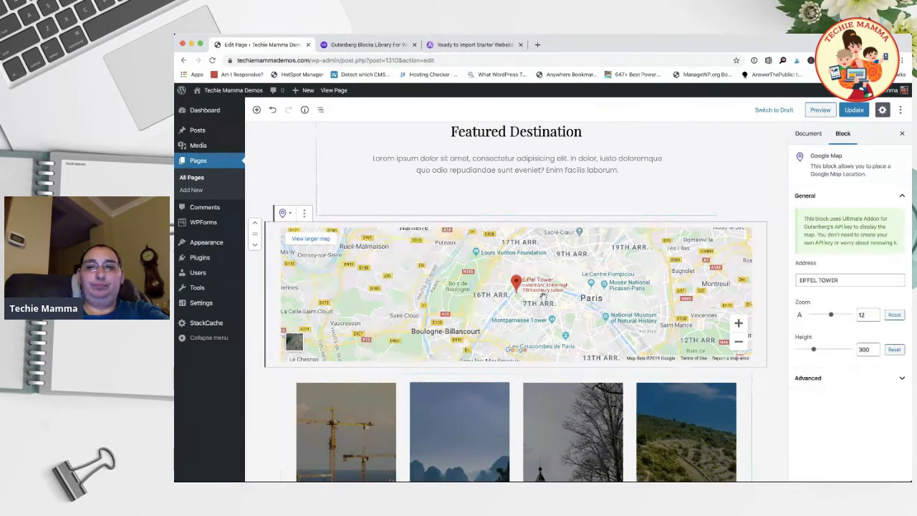
Change the Eiffel Tower Google Map to zoom level 17 and a height of 268
click(838, 315)
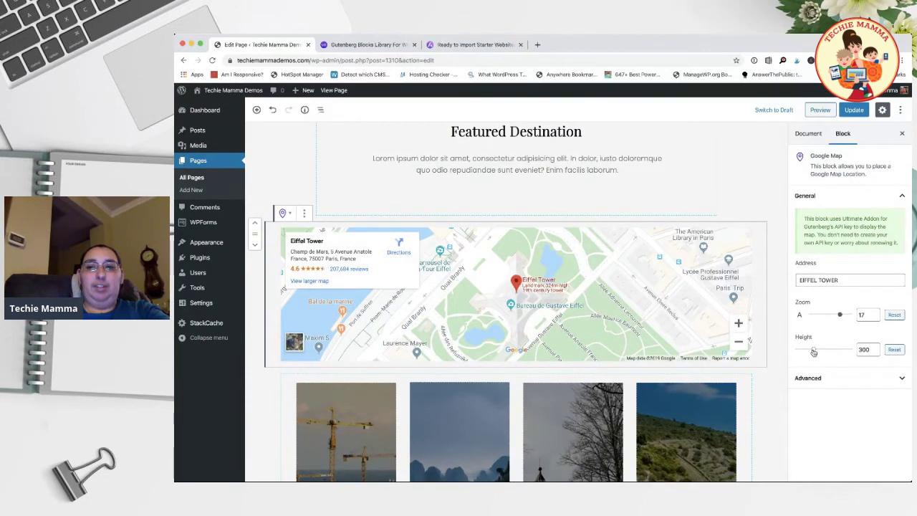
mouse_move(814, 352)
mouse_down()
mouse_move(821, 352)
mouse_move(812, 350)
mouse_up()
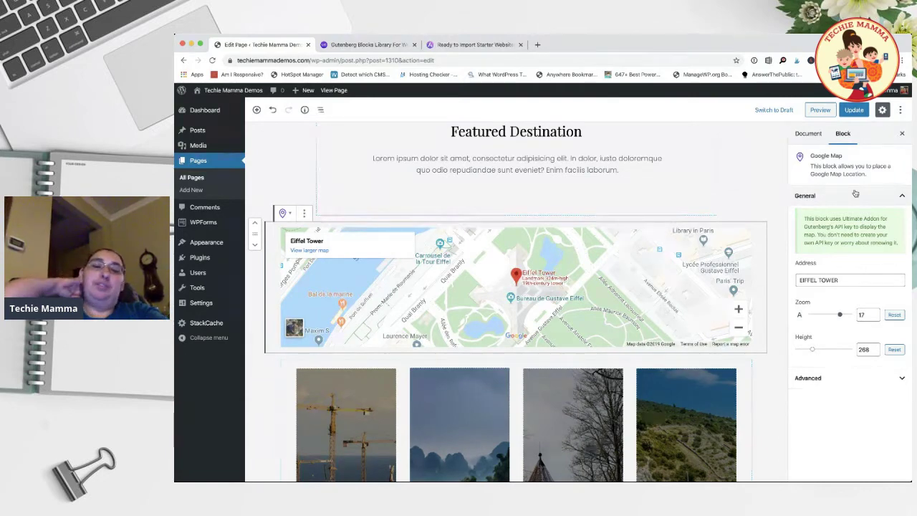
scroll(792, 235, down, 1)
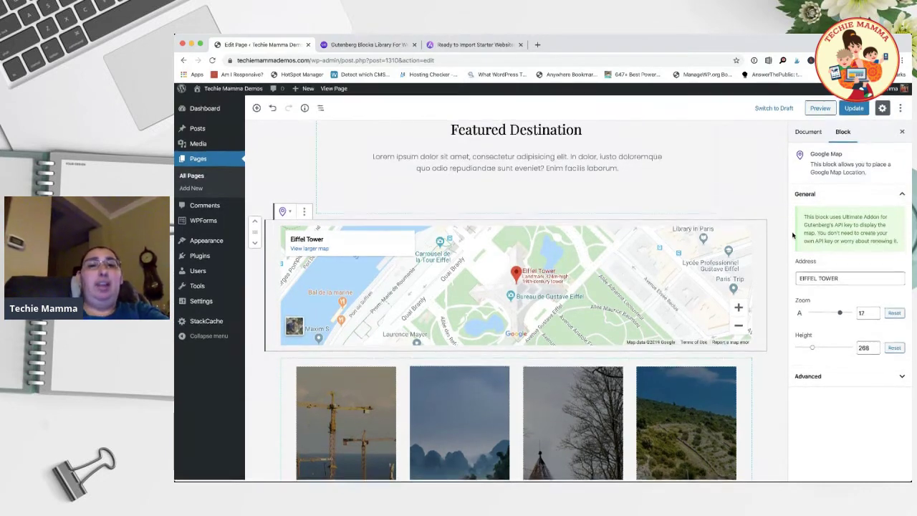
scroll(772, 403, down, 3)
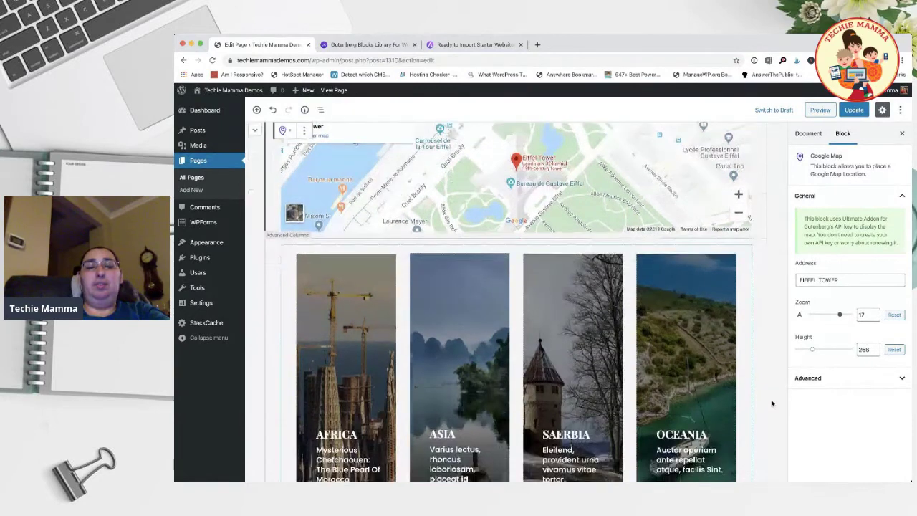
scroll(772, 403, down, 3)
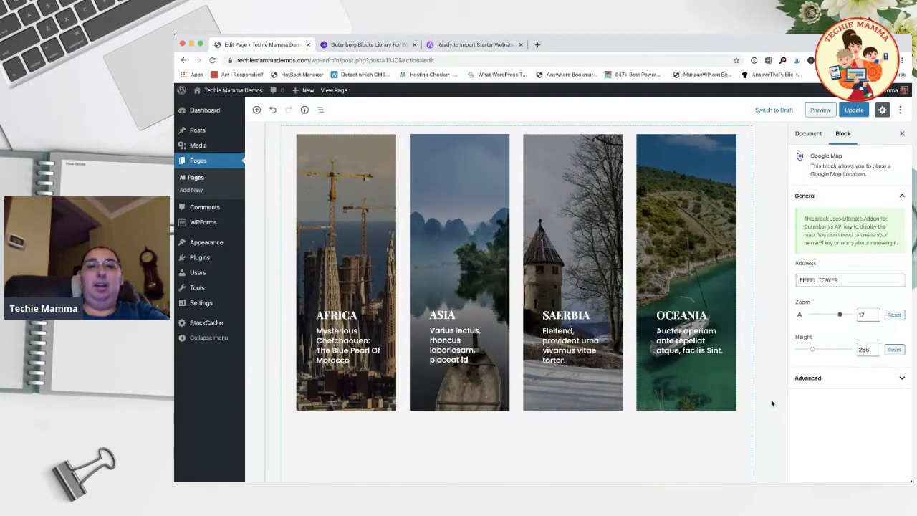
scroll(763, 360, down, 3)
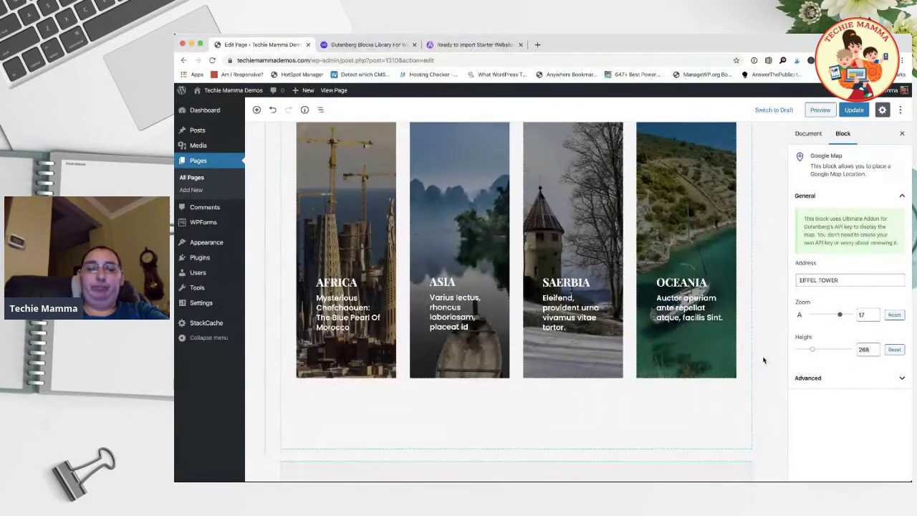
scroll(764, 360, down, 5)
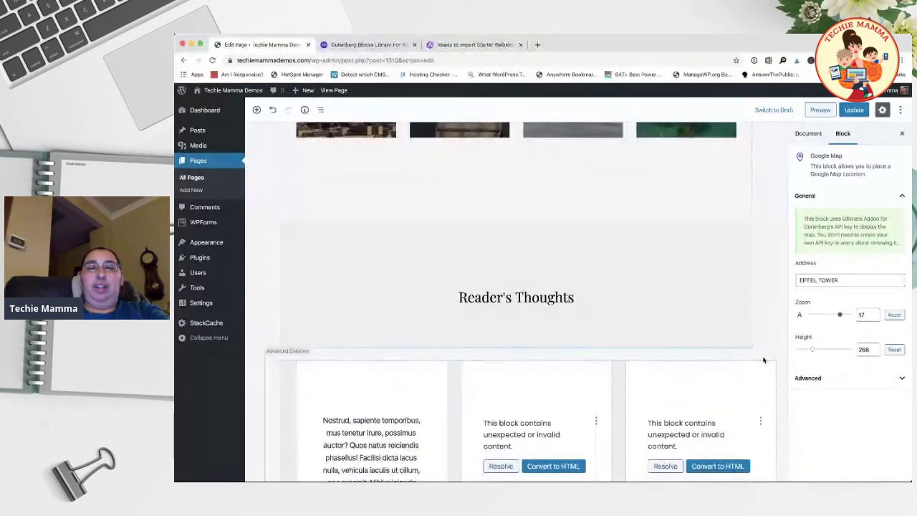
scroll(764, 360, down, 2)
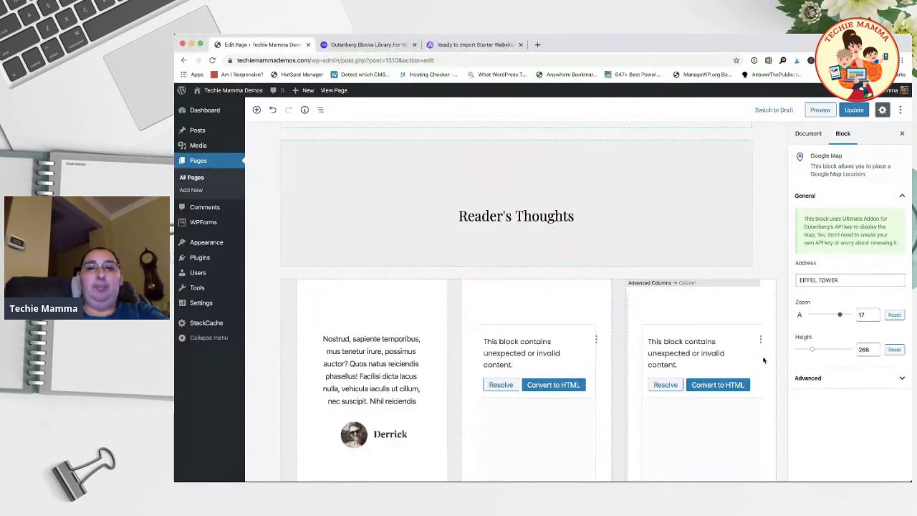
scroll(763, 360, down, 8)
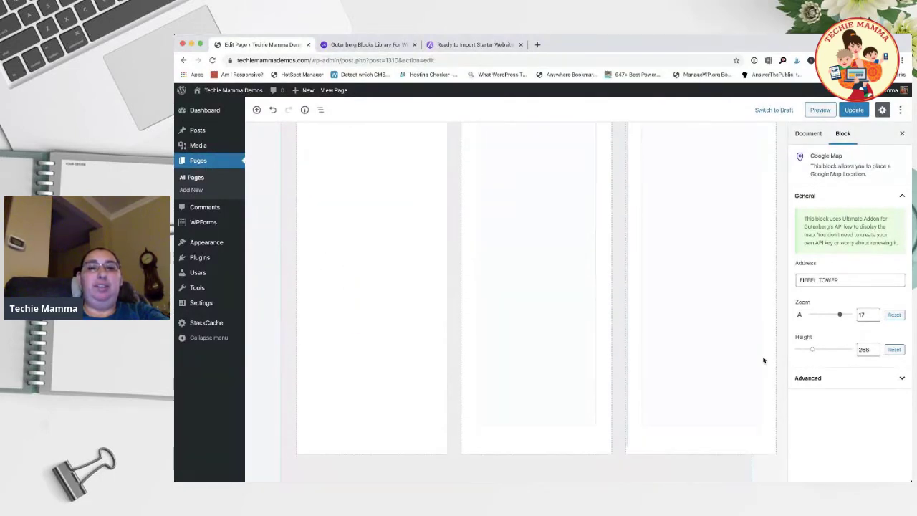
scroll(763, 360, down, 15)
scroll(763, 360, up, 5)
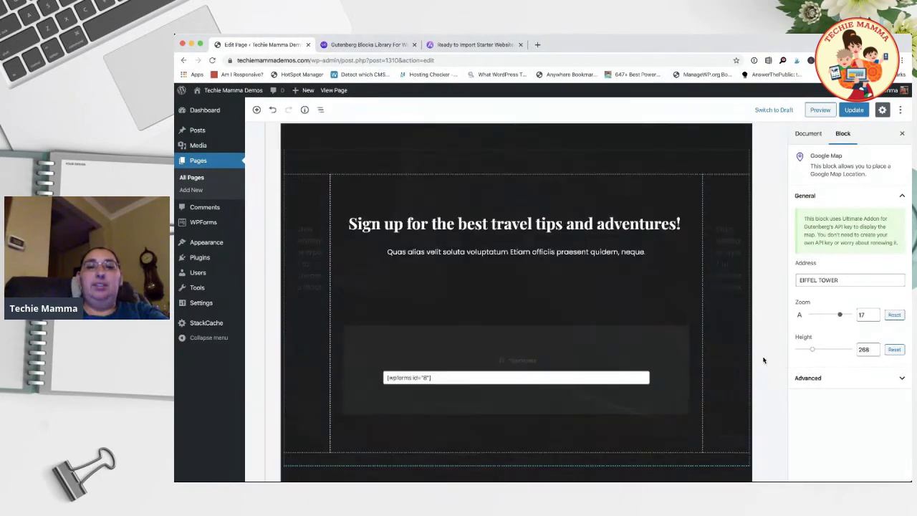
scroll(763, 361, up, 10)
scroll(763, 361, down, 4)
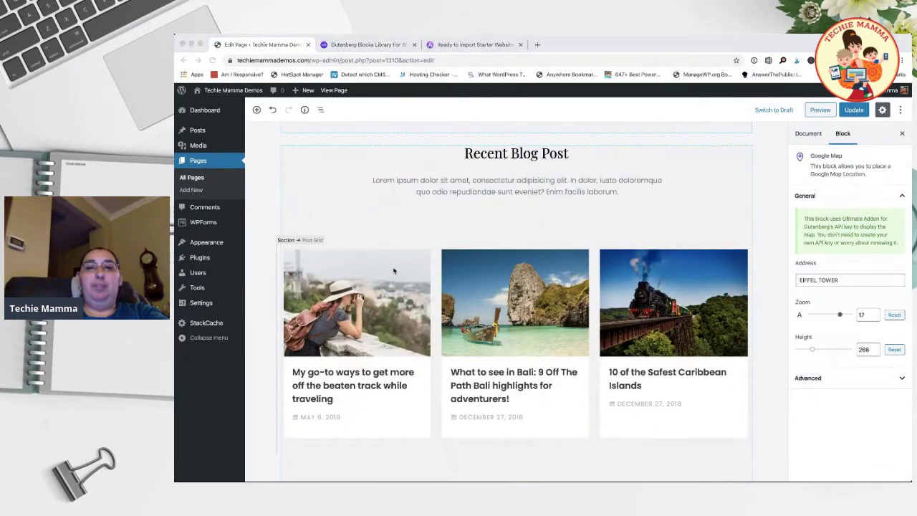
Select the Recent Blog Post grid block and check which post type it shows
click(308, 237)
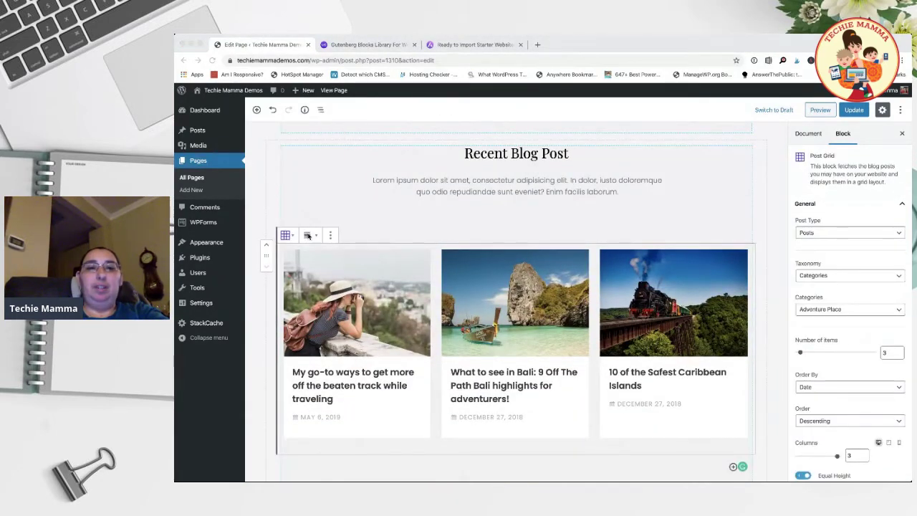
click(275, 189)
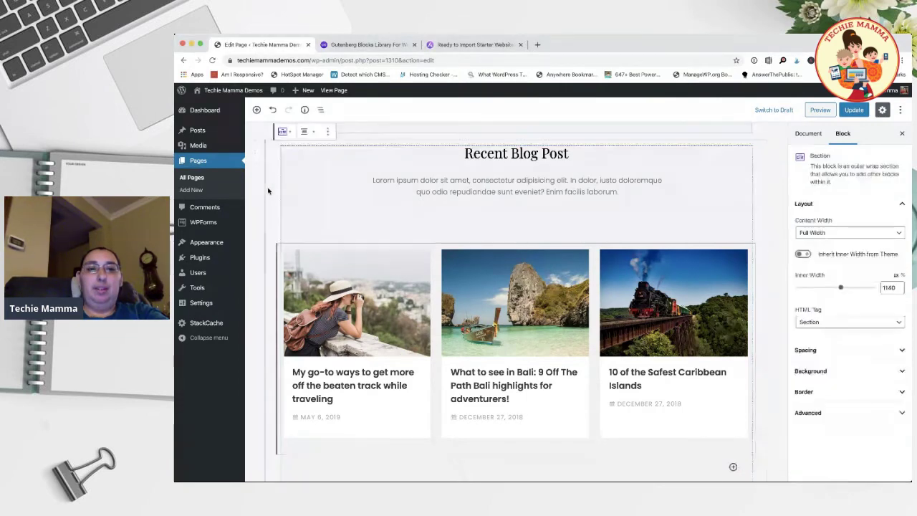
click(295, 245)
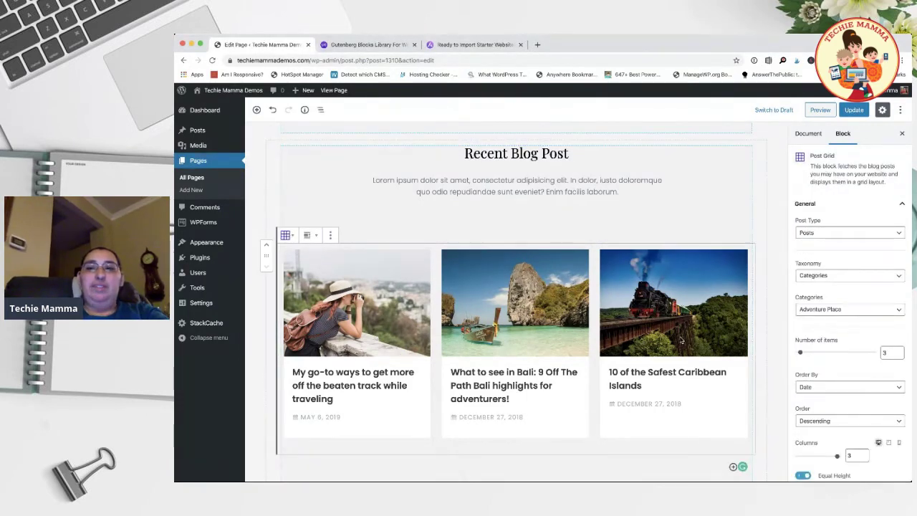
scroll(680, 340, down, 2)
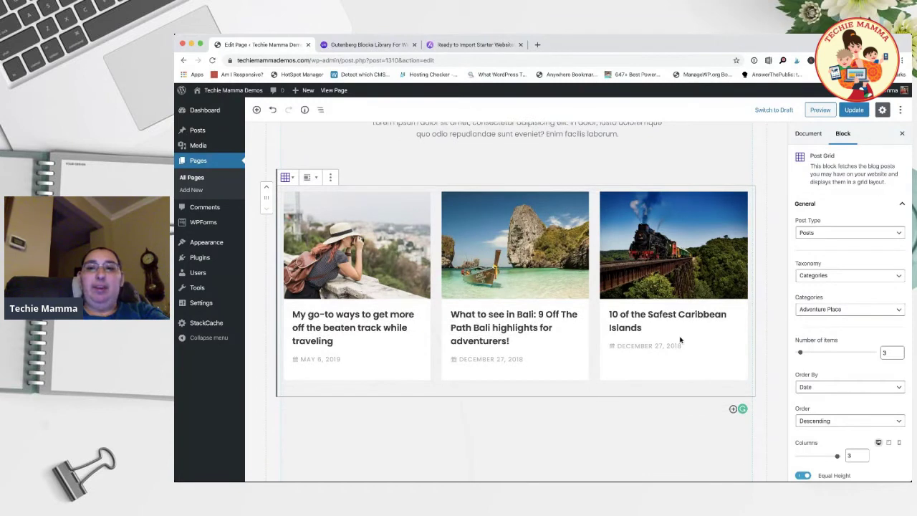
click(845, 234)
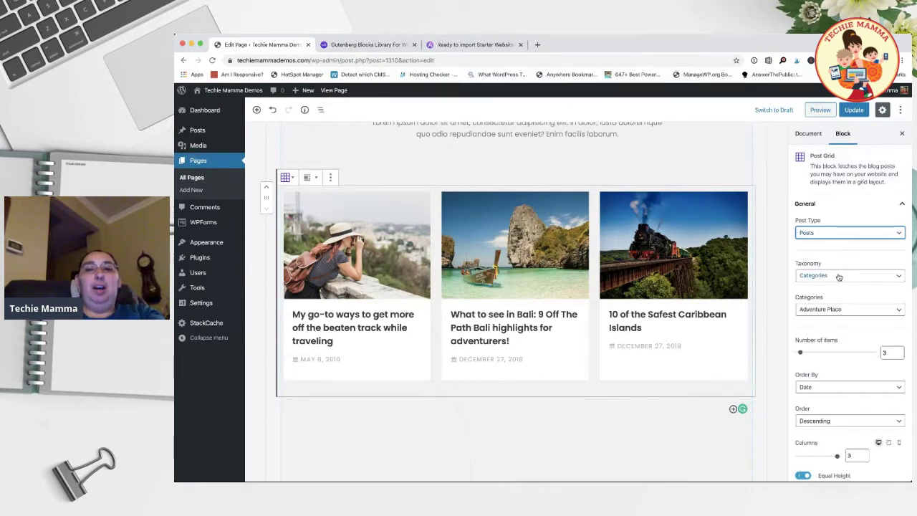
scroll(838, 277, down, 1)
Set the grid's taxonomy to Categories, after trying Tags, and filter by Road Trip
key(Tab)
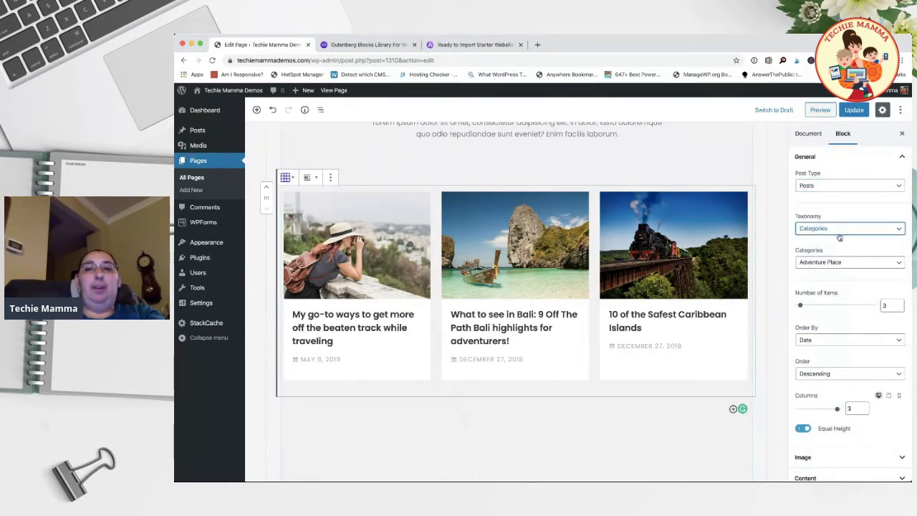
click(840, 227)
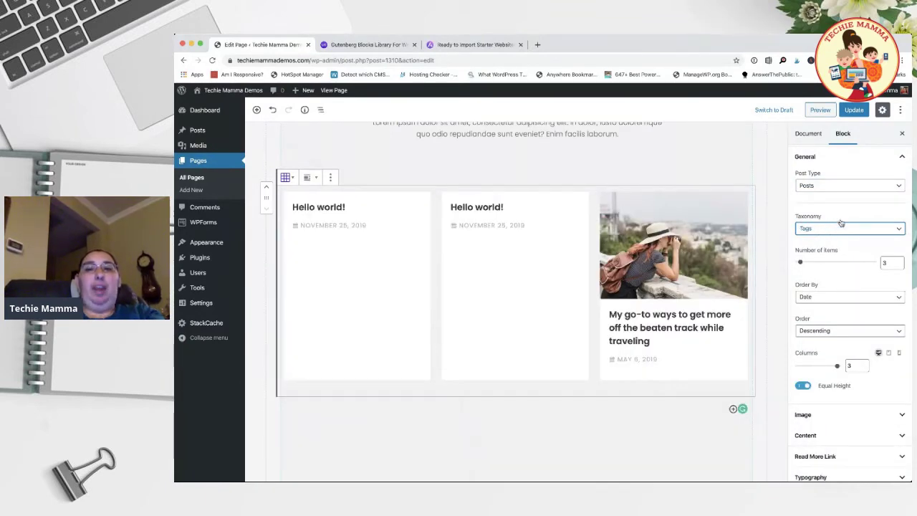
click(841, 228)
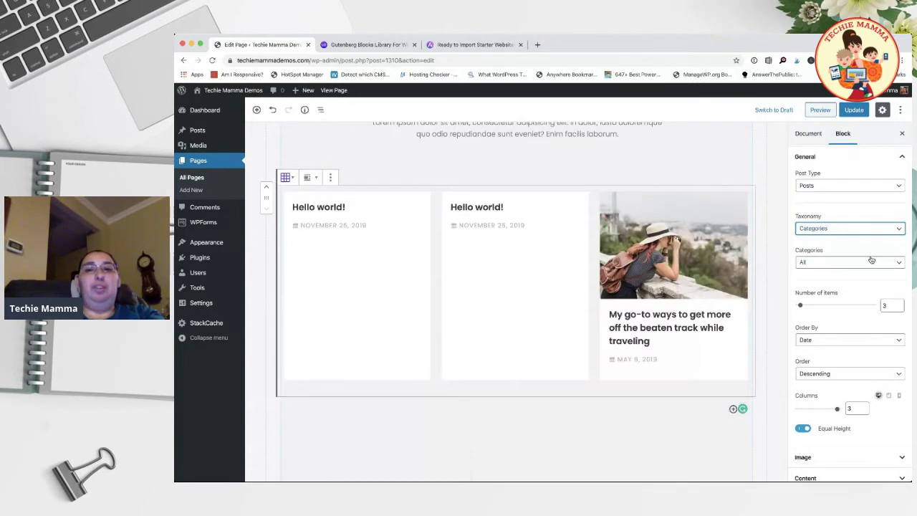
click(831, 265)
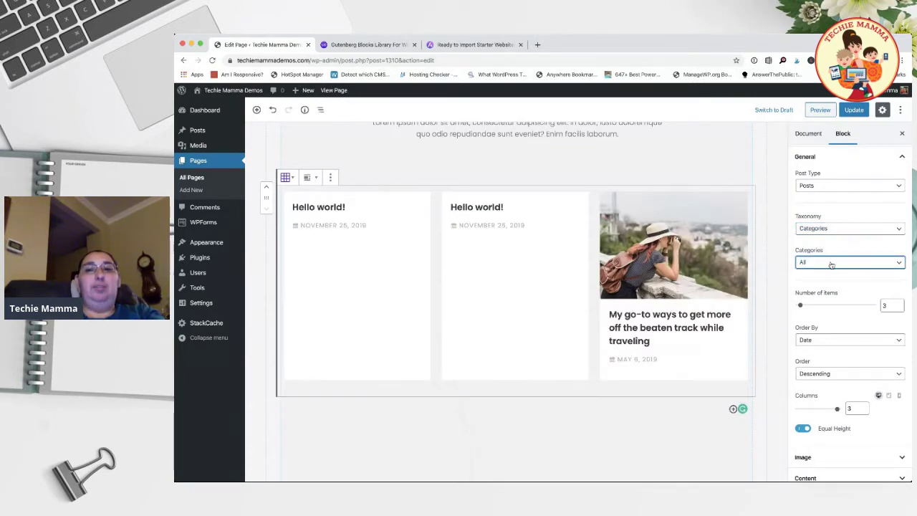
click(834, 281)
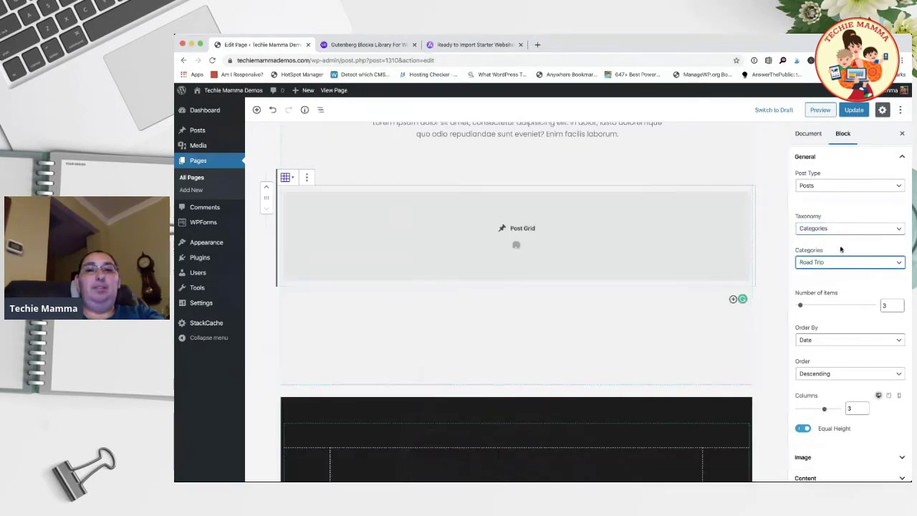
scroll(544, 284, down, 1)
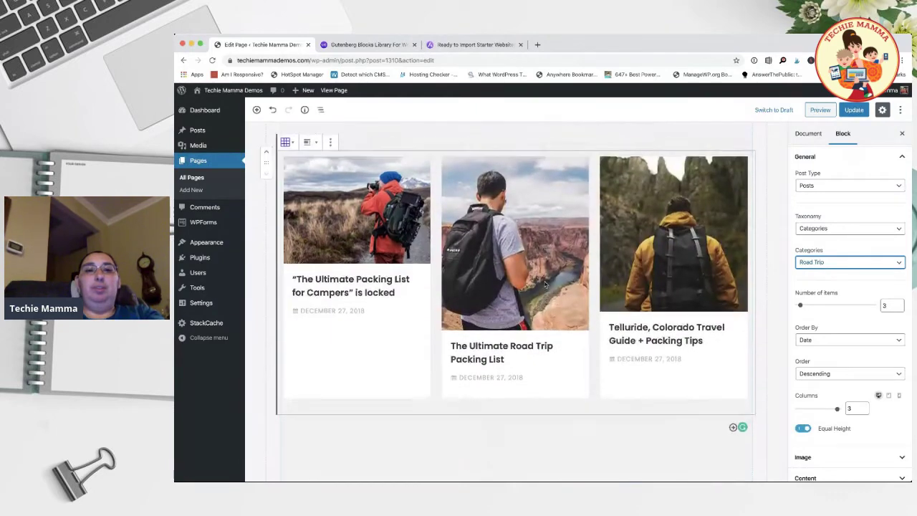
scroll(544, 284, up, 2)
scroll(545, 284, down, 3)
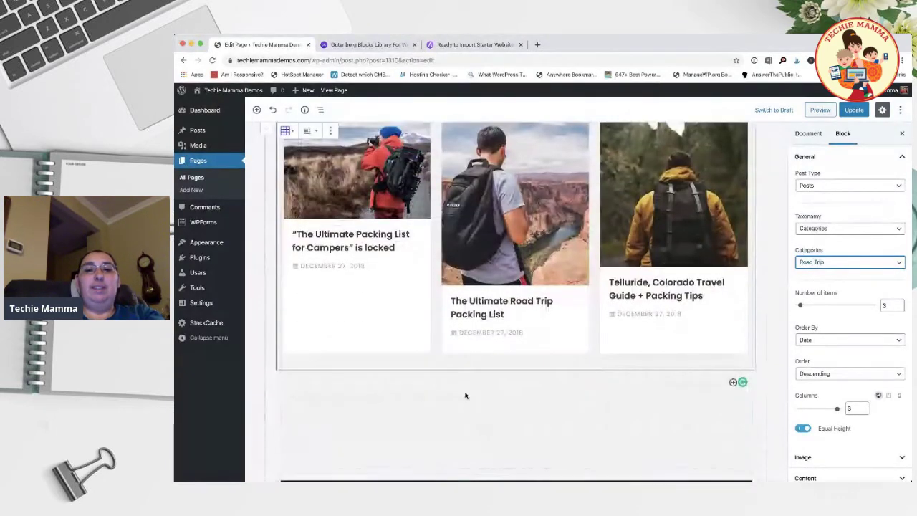
Open the section's block inserter and expand the Ultimate Addons Blocks collection
click(737, 401)
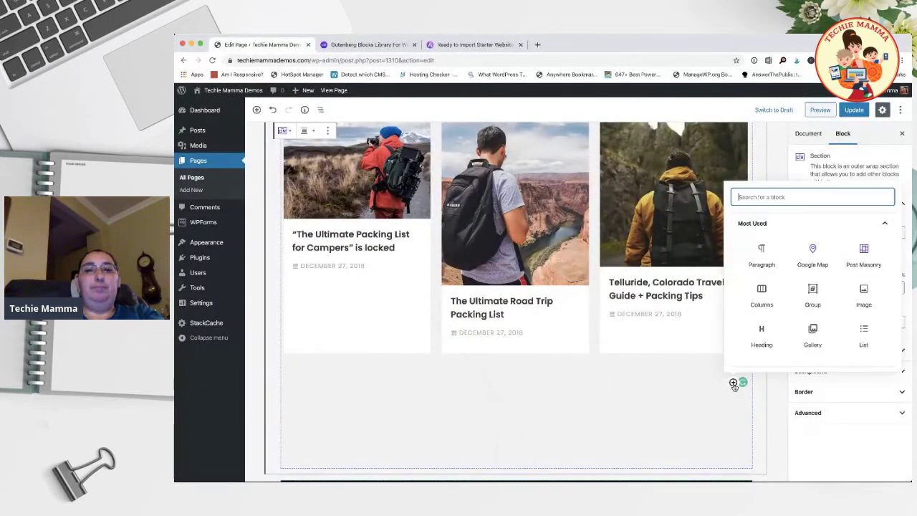
scroll(788, 337, down, 2)
scroll(810, 308, up, 2)
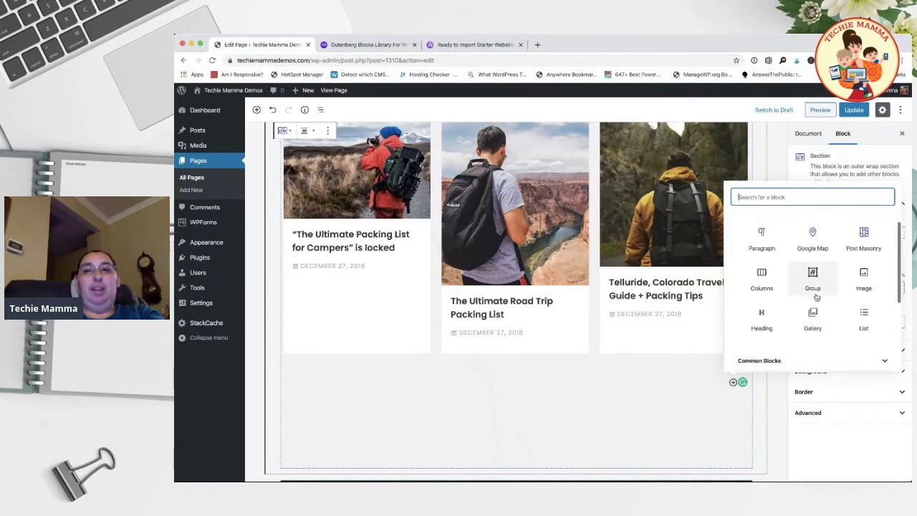
scroll(822, 306, down, 1)
scroll(822, 306, down, 3)
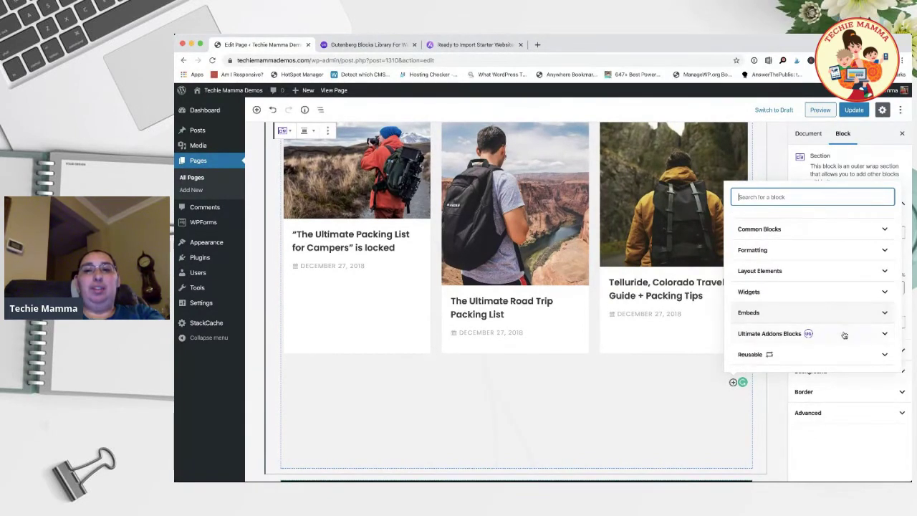
click(878, 337)
Insert a Post Masonry block below the Road Trip post grid
scroll(833, 313, down, 2)
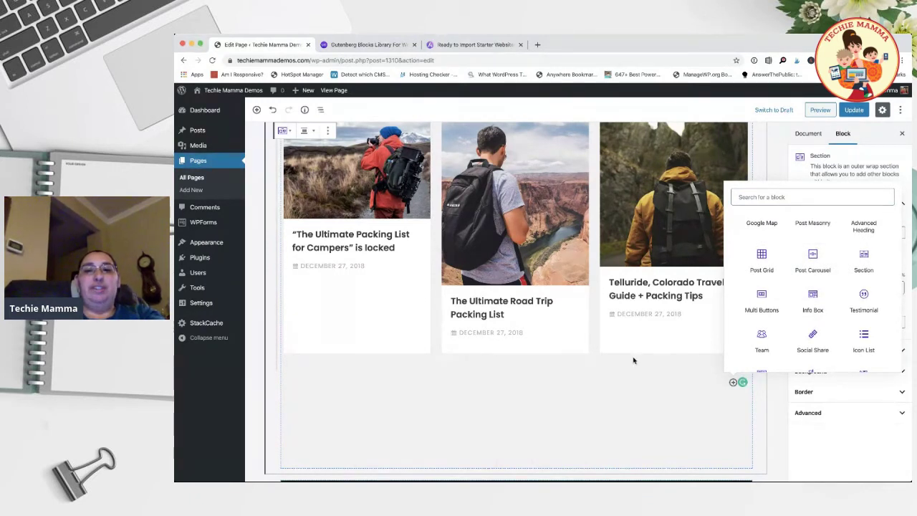
scroll(856, 265, down, 1)
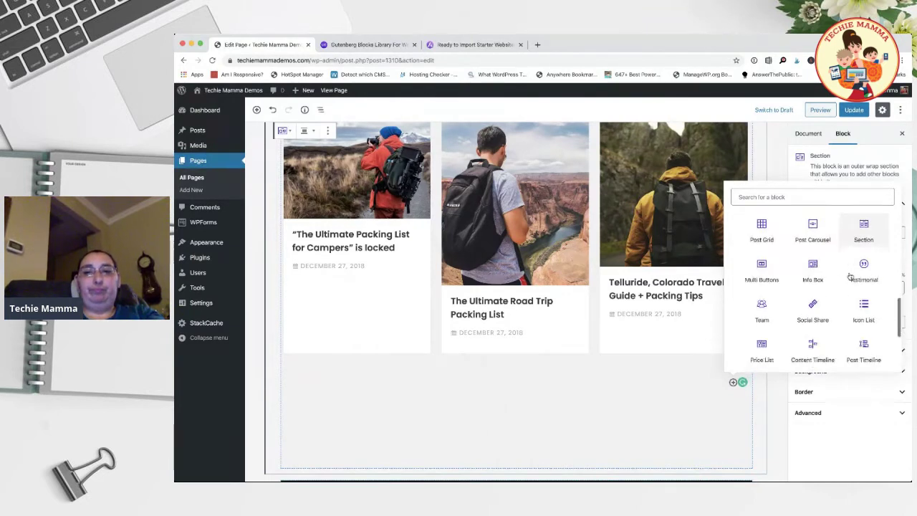
scroll(845, 277, up, 2)
scroll(841, 277, down, 3)
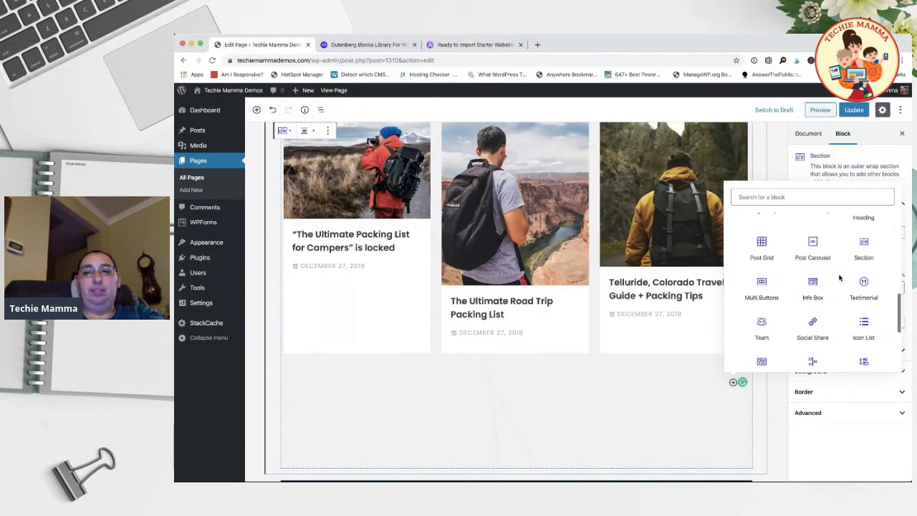
scroll(839, 278, up, 2)
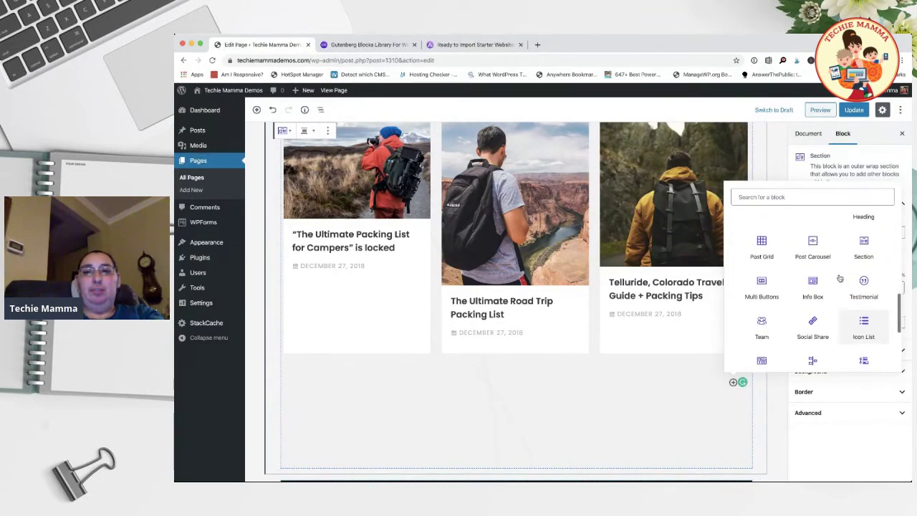
scroll(812, 242, down, 1)
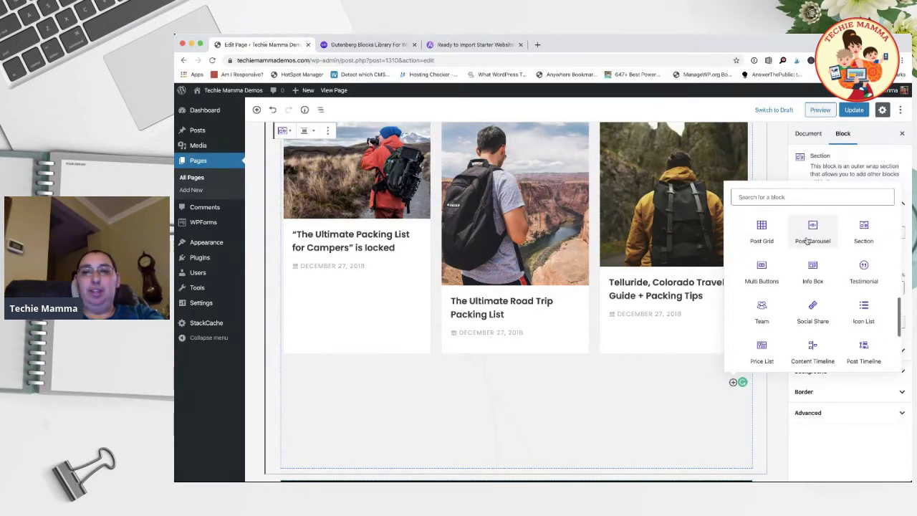
scroll(807, 243, down, 5)
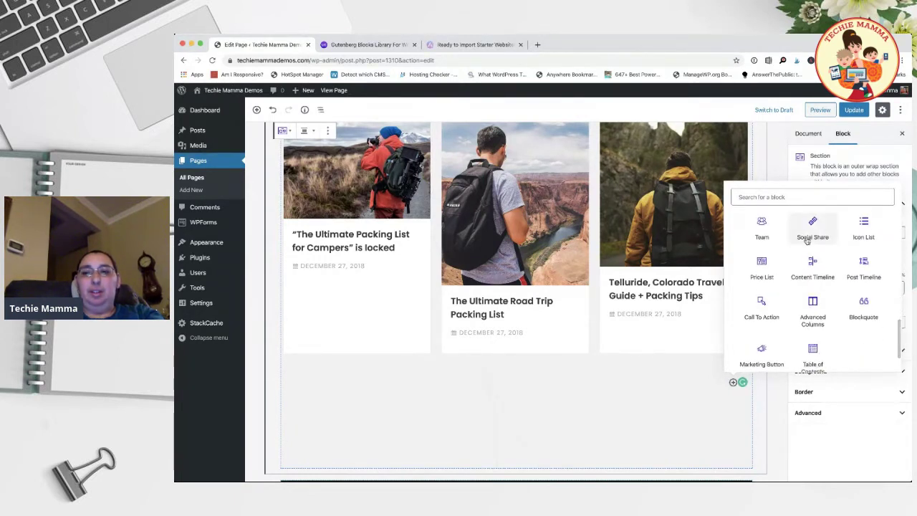
scroll(807, 242, up, 2)
scroll(807, 242, up, 2)
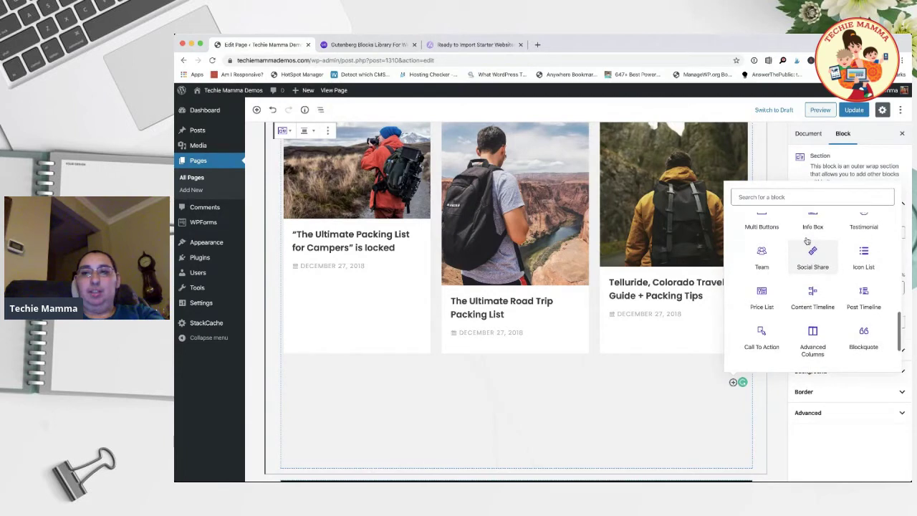
scroll(807, 242, up, 3)
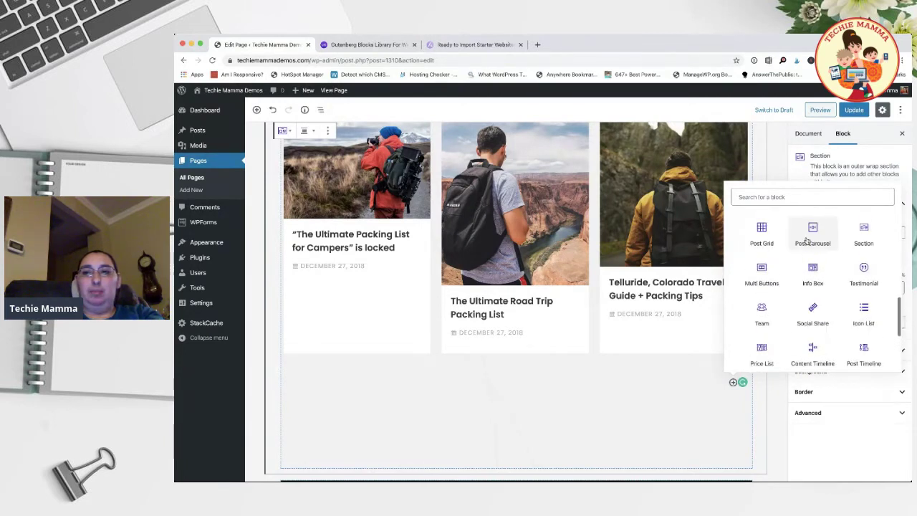
scroll(808, 242, up, 2)
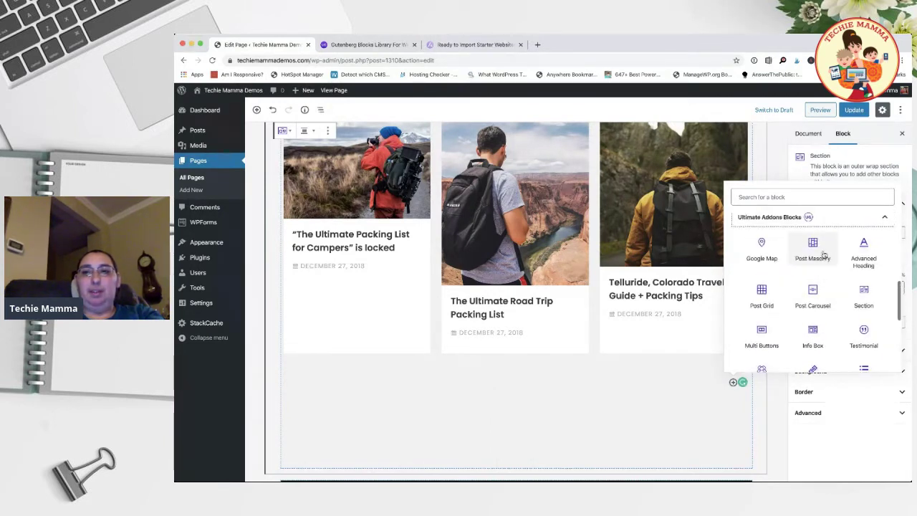
click(812, 246)
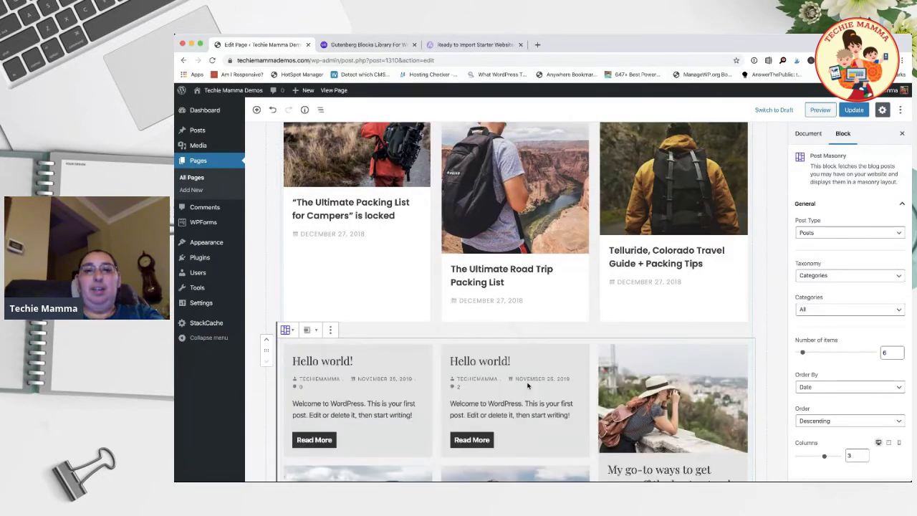
Filter the Post Masonry block to the Adventure Place category
scroll(528, 384, down, 5)
scroll(528, 384, up, 1)
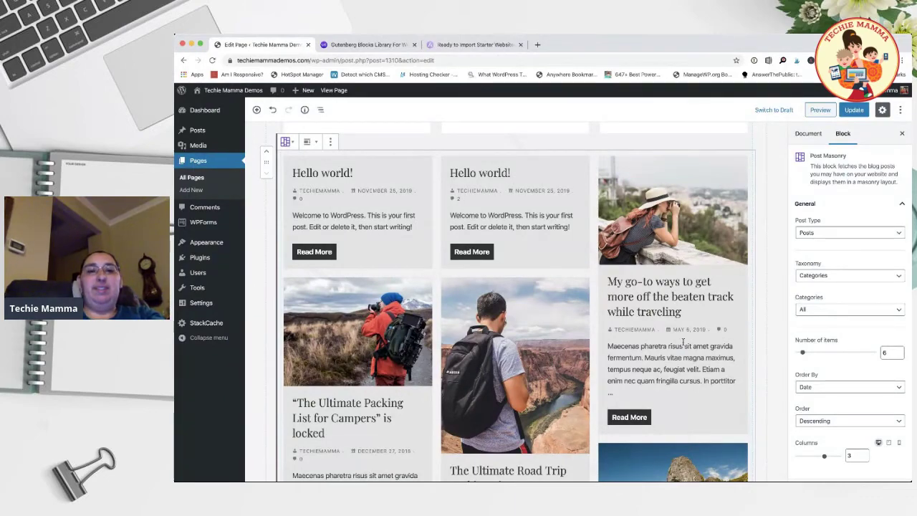
scroll(682, 342, down, 8)
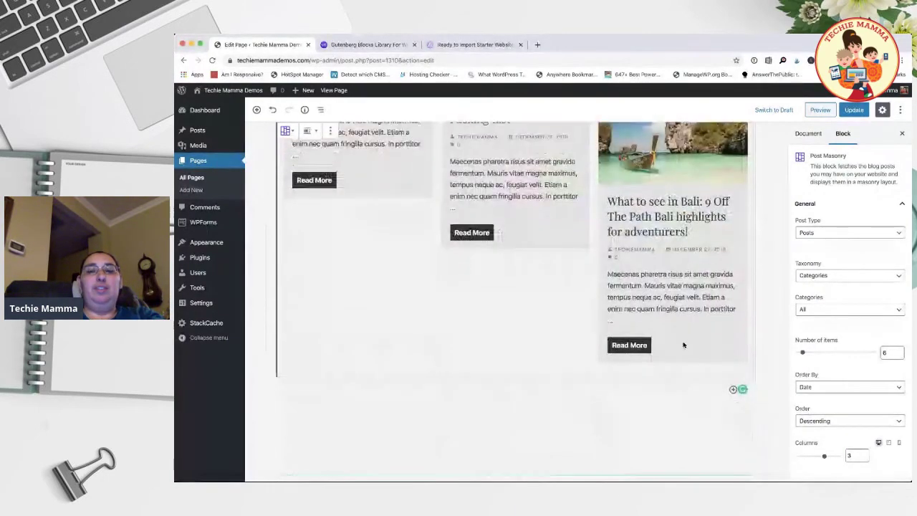
scroll(682, 345, up, 8)
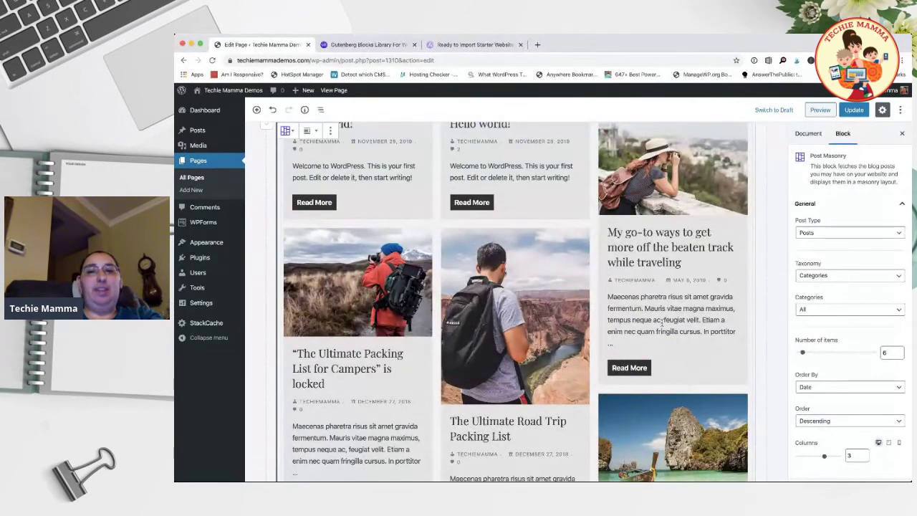
scroll(661, 321, up, 2)
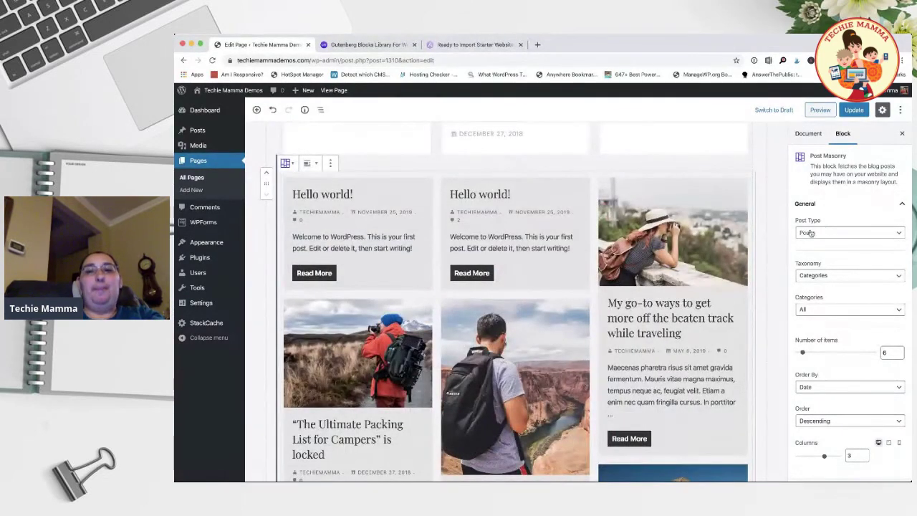
scroll(849, 247, down, 2)
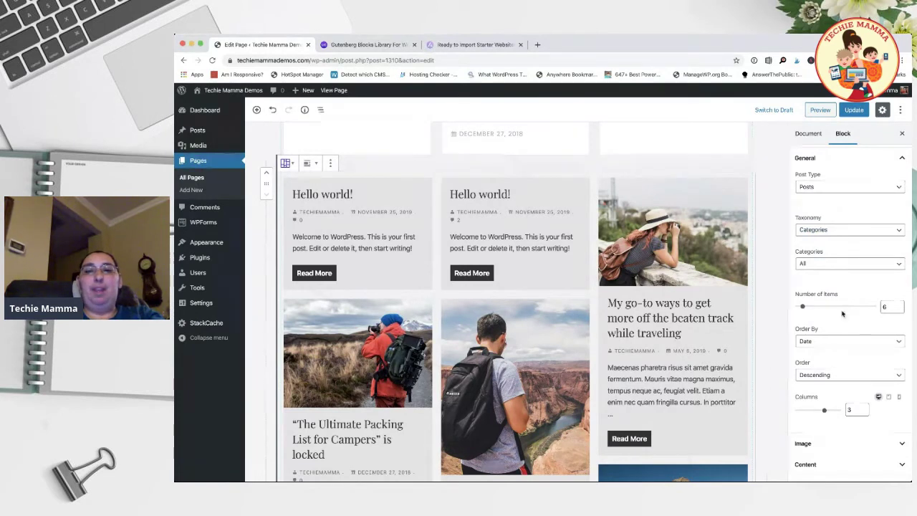
click(824, 265)
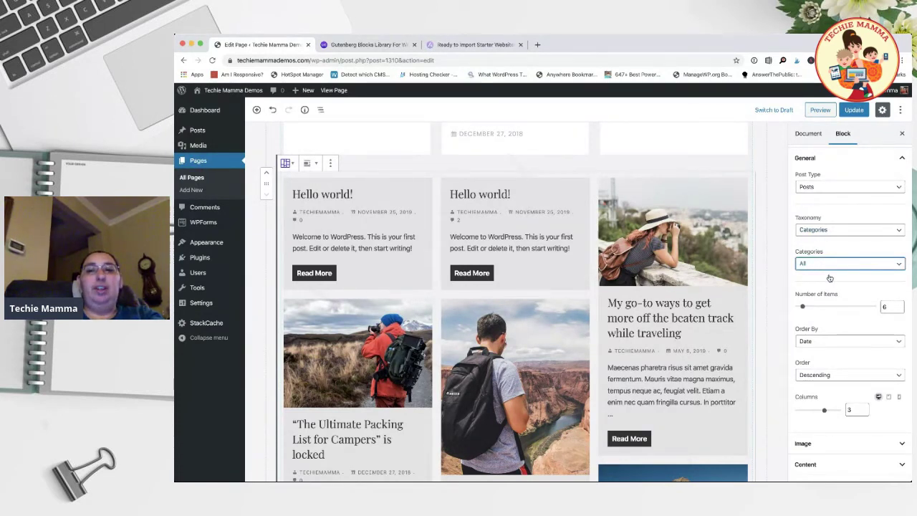
click(829, 277)
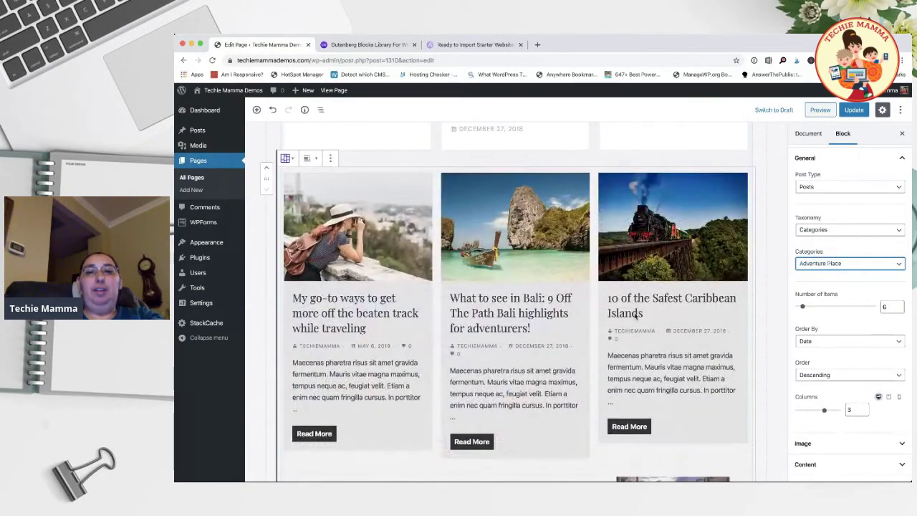
Set Order By to Random and Columns to 4, then check the smaller-screen column setting
scroll(635, 315, down, 10)
scroll(635, 315, up, 5)
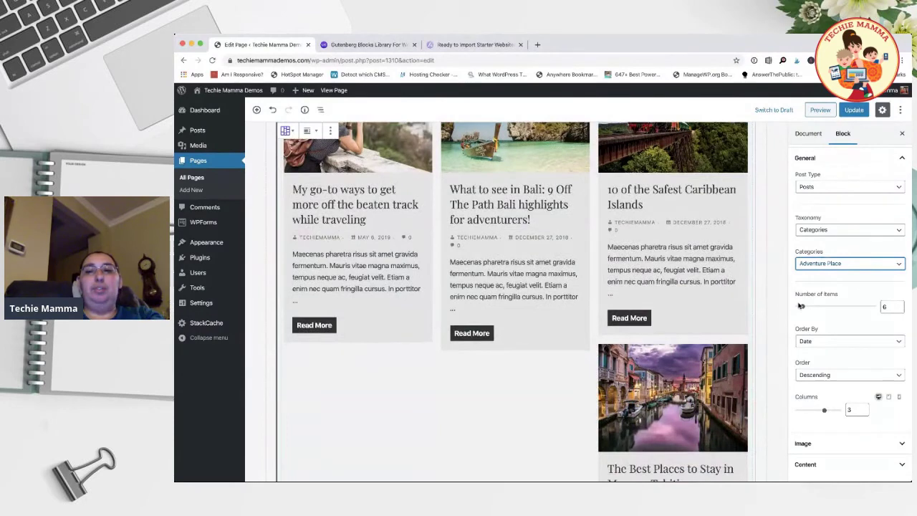
click(865, 342)
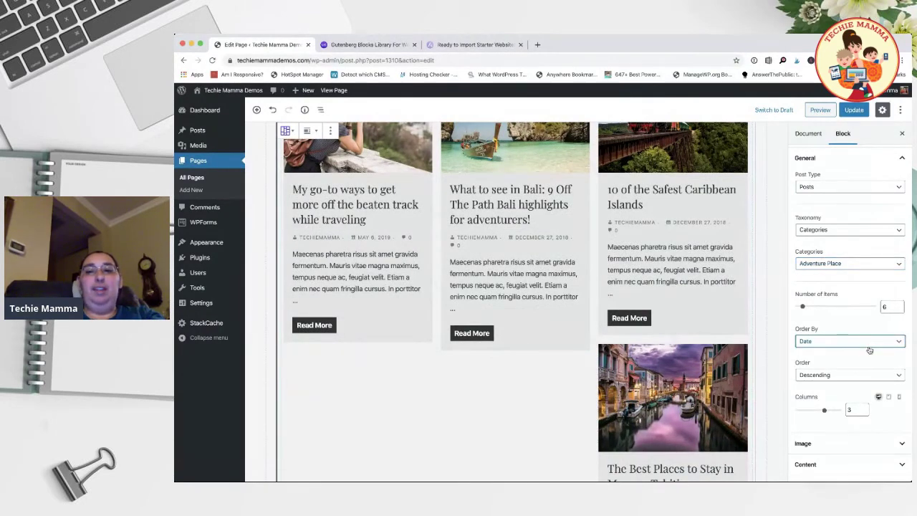
click(868, 351)
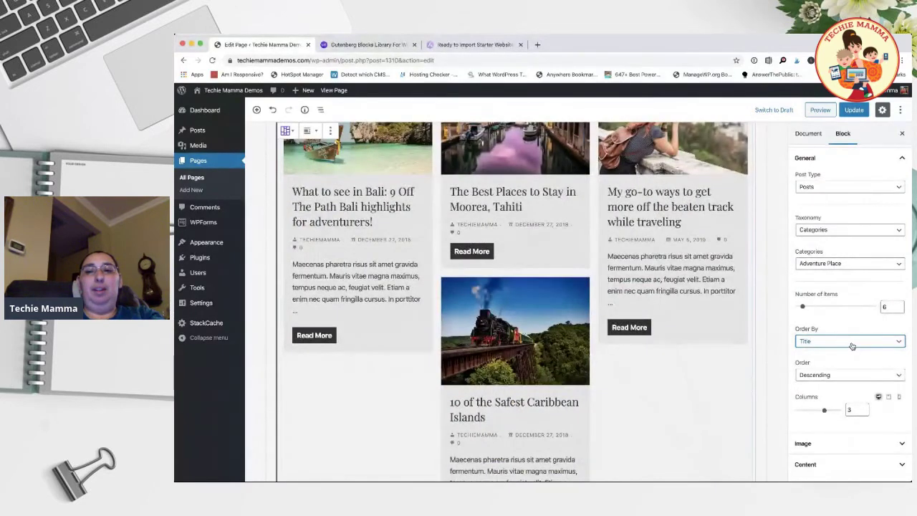
click(853, 354)
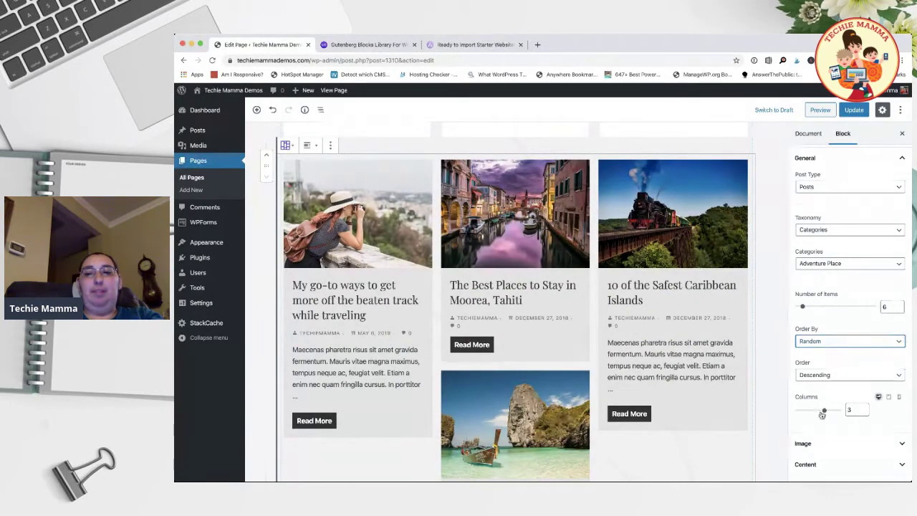
click(864, 408)
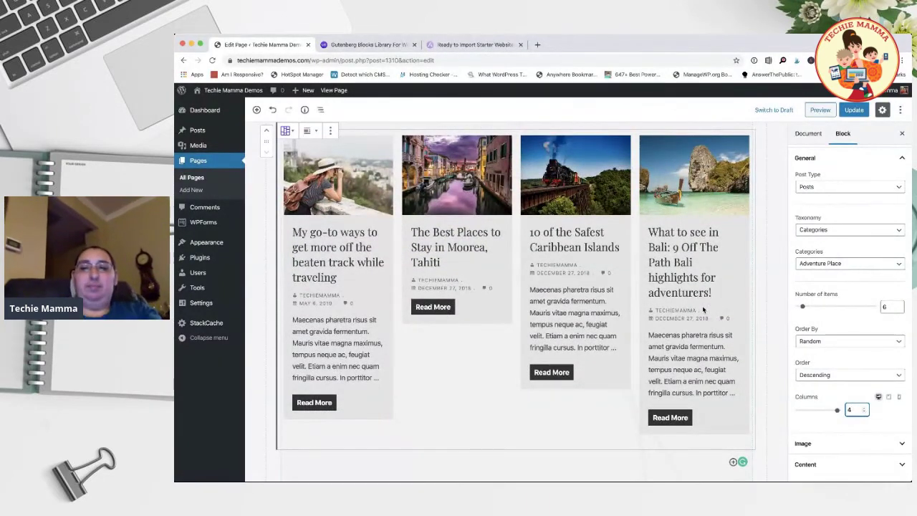
click(889, 398)
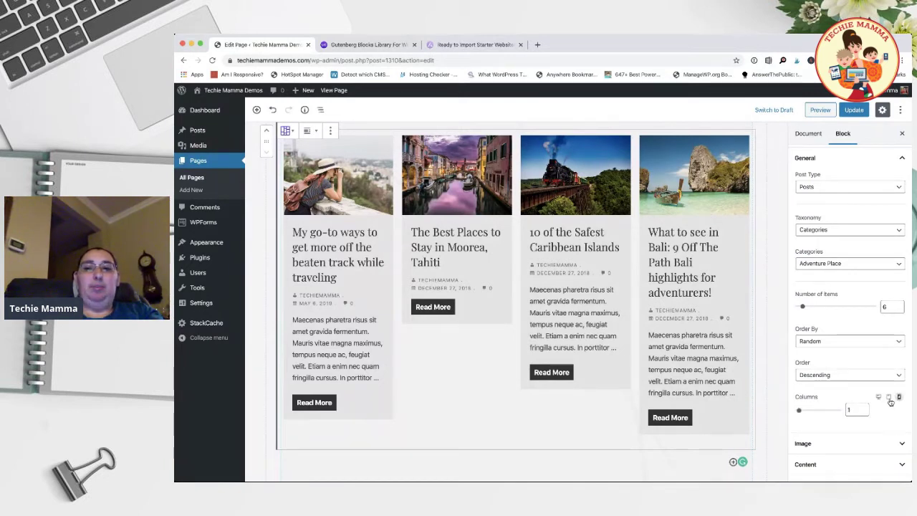
scroll(882, 412, down, 3)
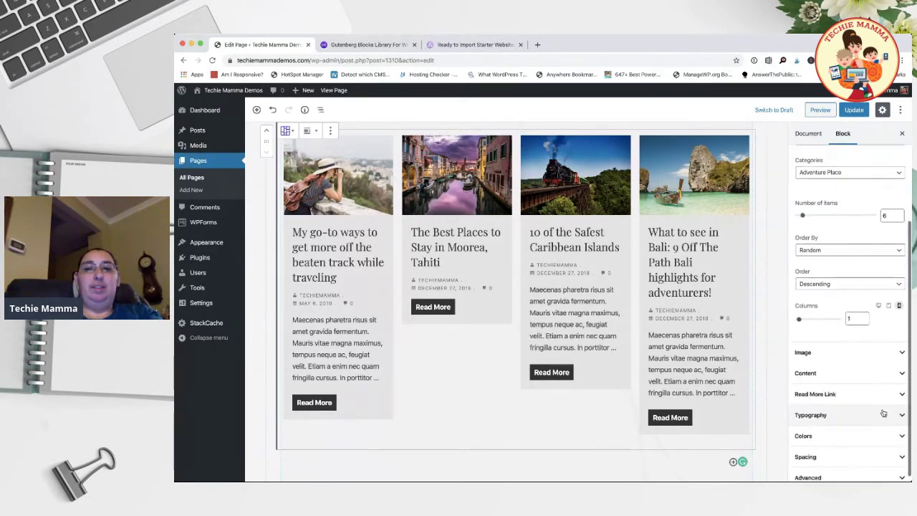
Expand the Image and Content panels in the Post Masonry block settings
click(850, 349)
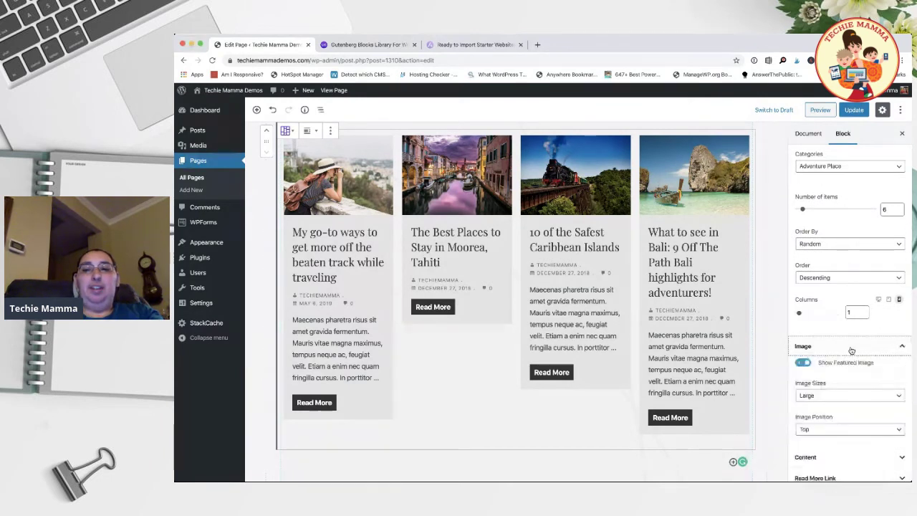
scroll(824, 329, down, 1)
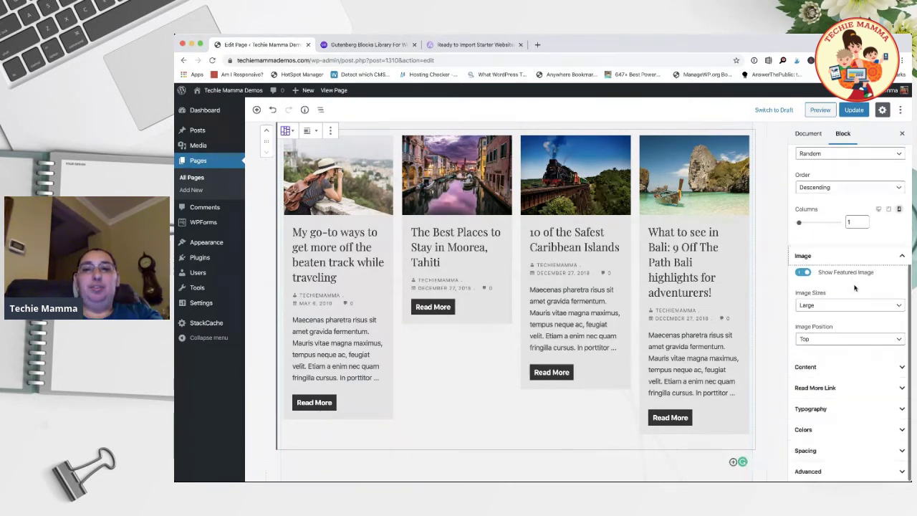
click(844, 369)
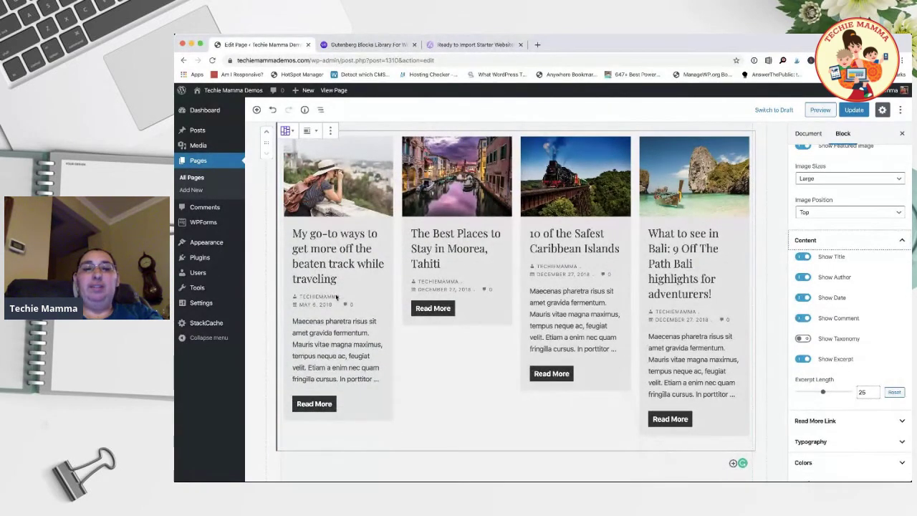
scroll(333, 287, up, 5)
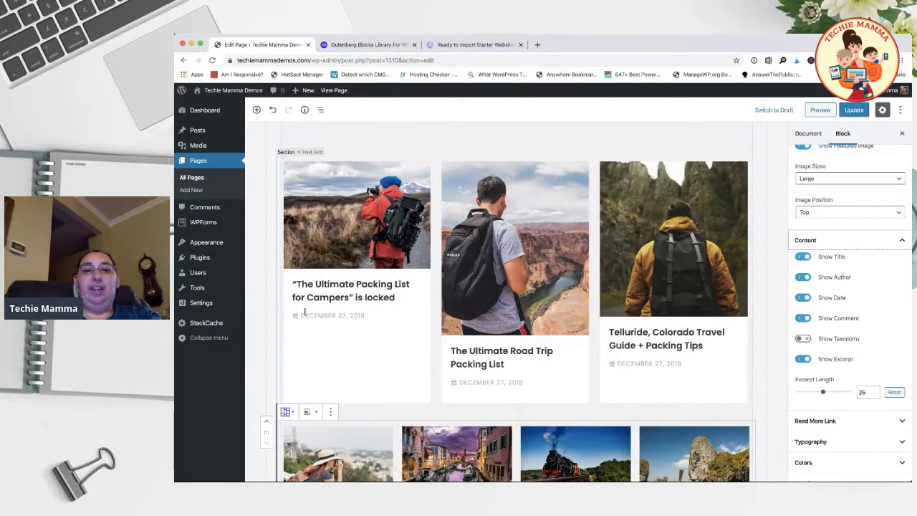
scroll(377, 332, down, 5)
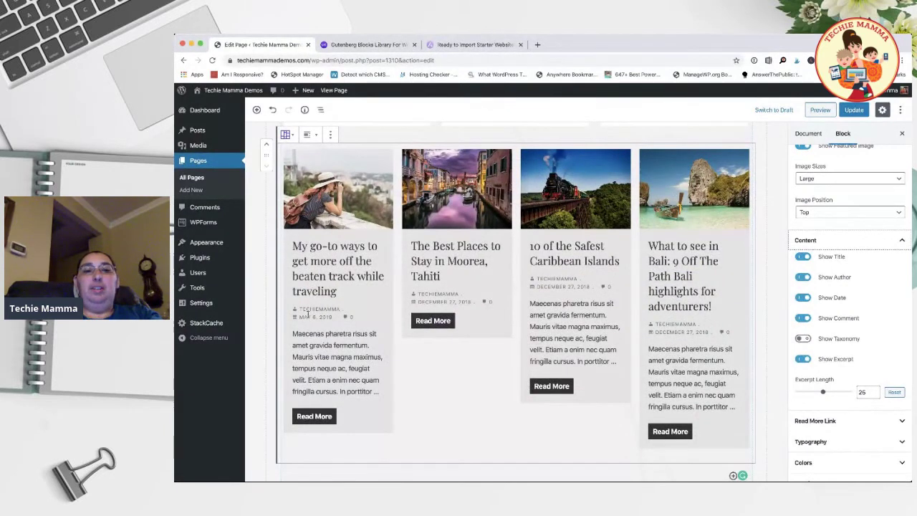
scroll(347, 328, down, 1)
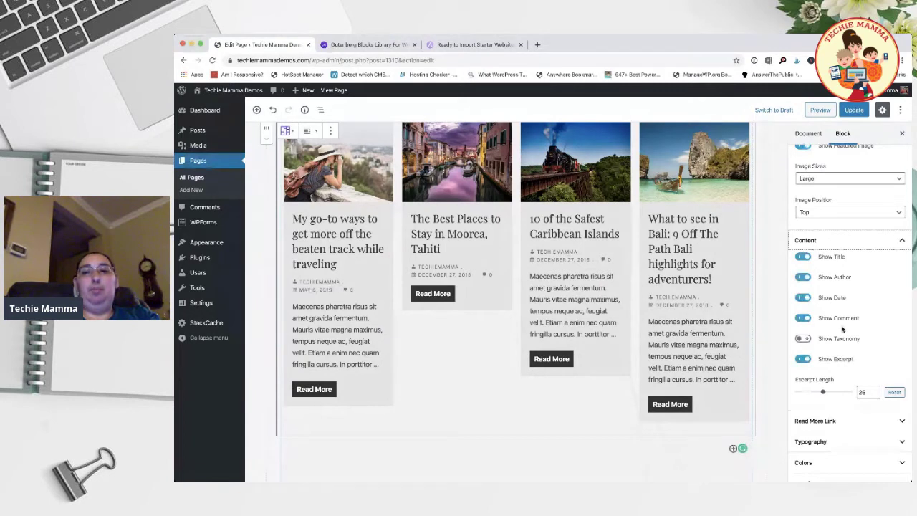
scroll(842, 328, down, 1)
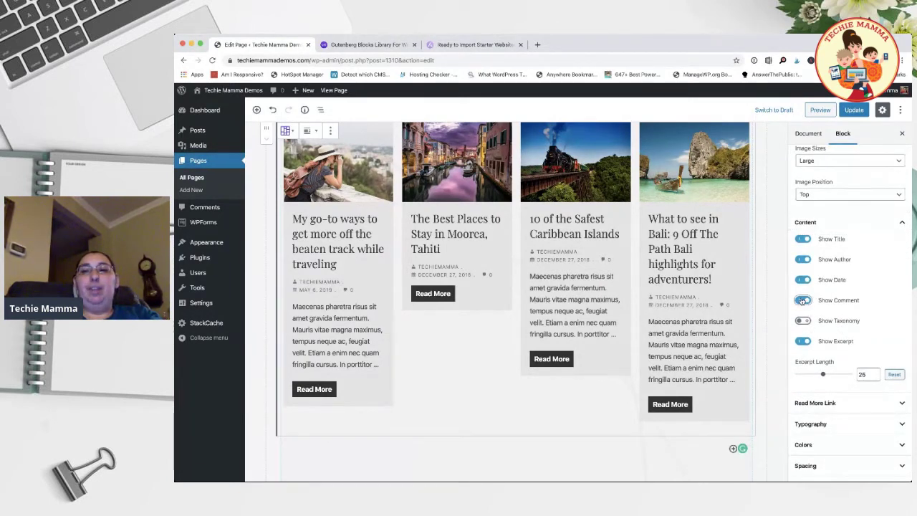
Turn off Show Comment and Show Author for the masonry post cards
click(803, 300)
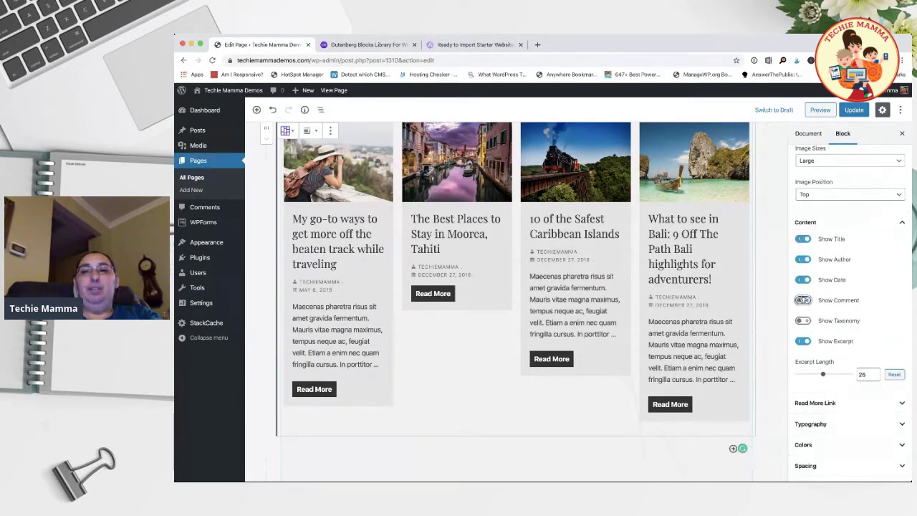
click(802, 260)
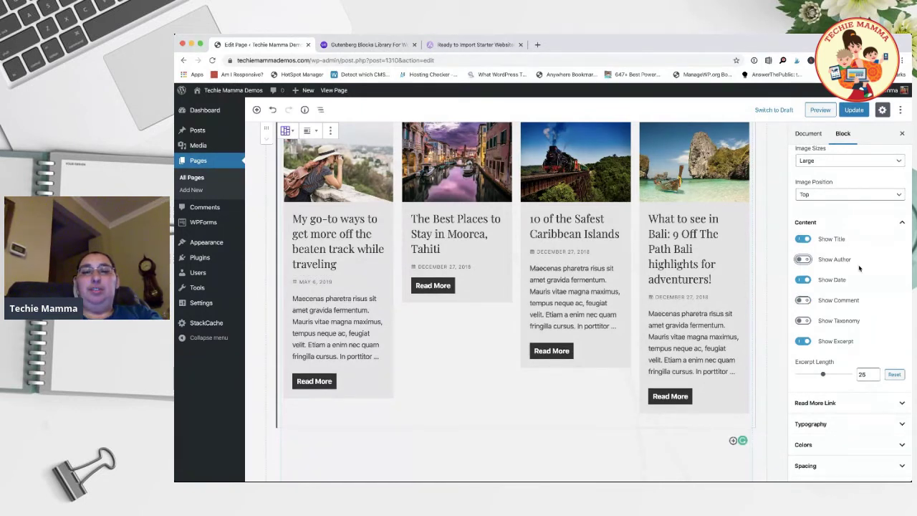
scroll(859, 267, down, 1)
scroll(859, 268, up, 1)
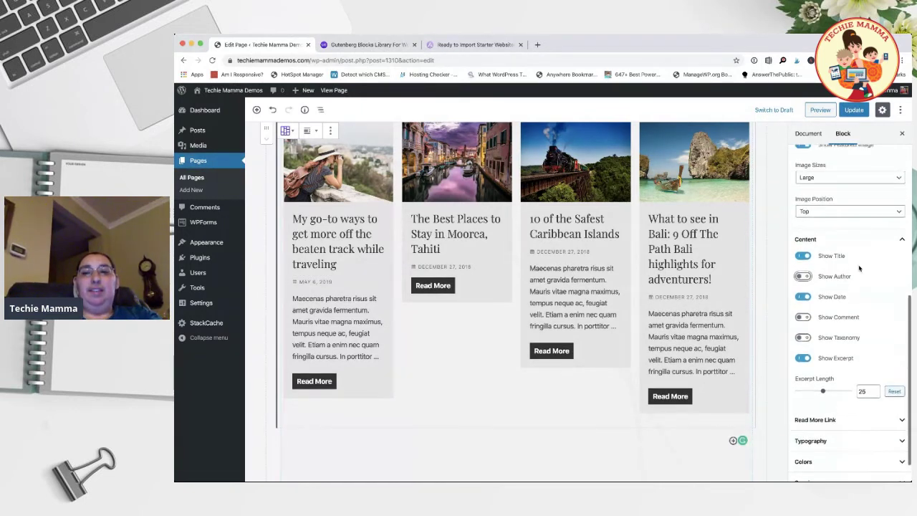
scroll(859, 268, up, 5)
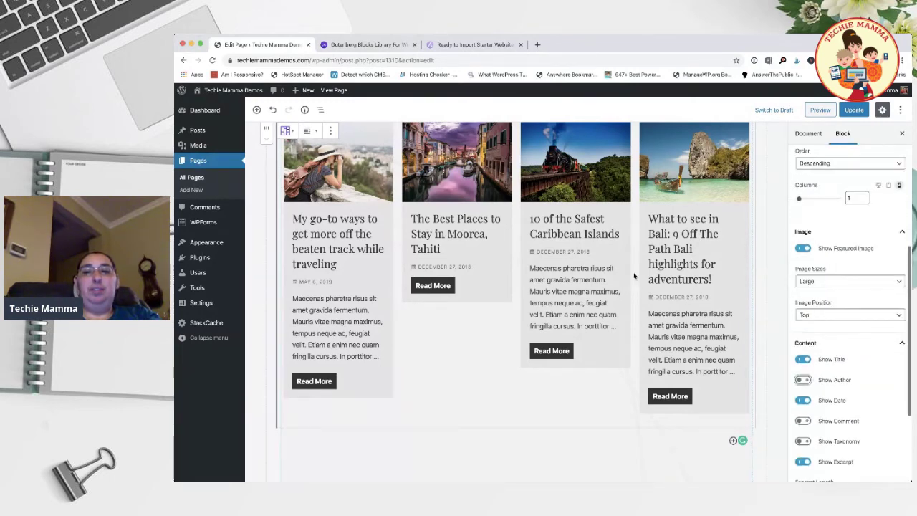
scroll(634, 275, up, 10)
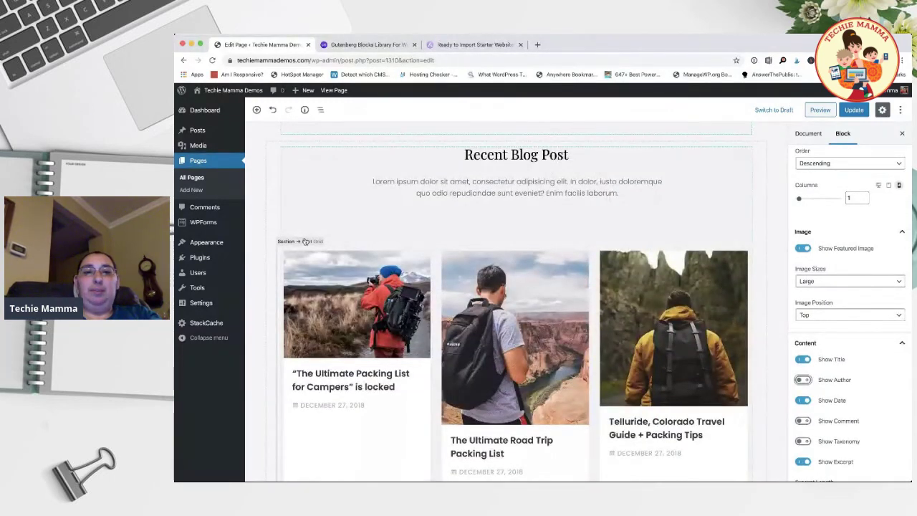
Switch on Show Excerpt in the Road Trip post grid's Content settings
click(306, 243)
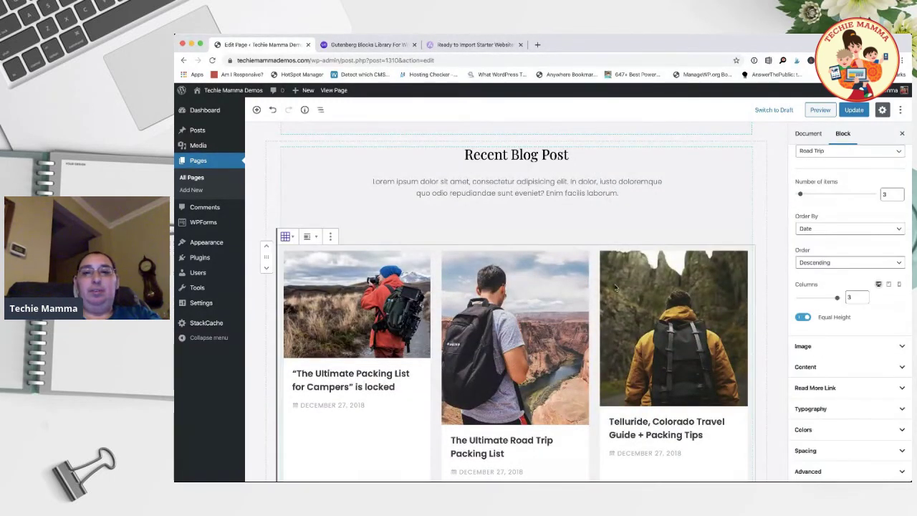
click(847, 368)
scroll(847, 372, down, 3)
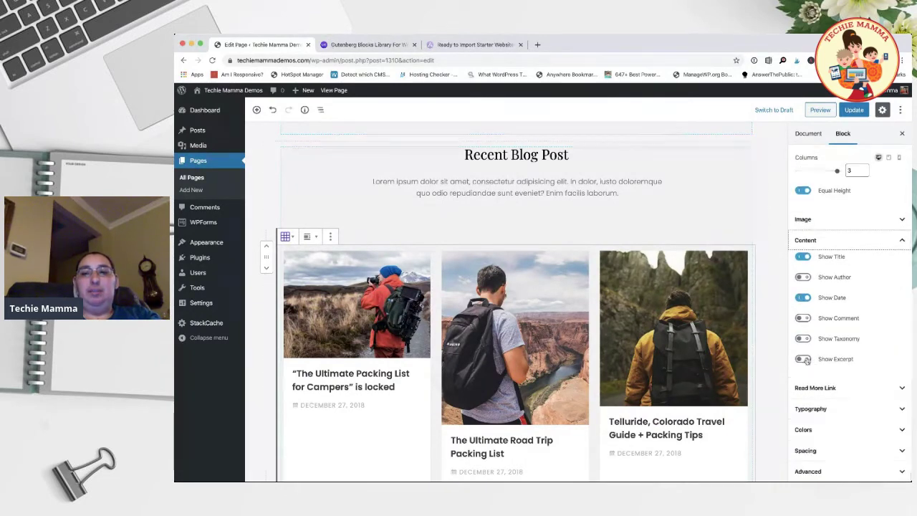
click(803, 358)
scroll(676, 327, down, 3)
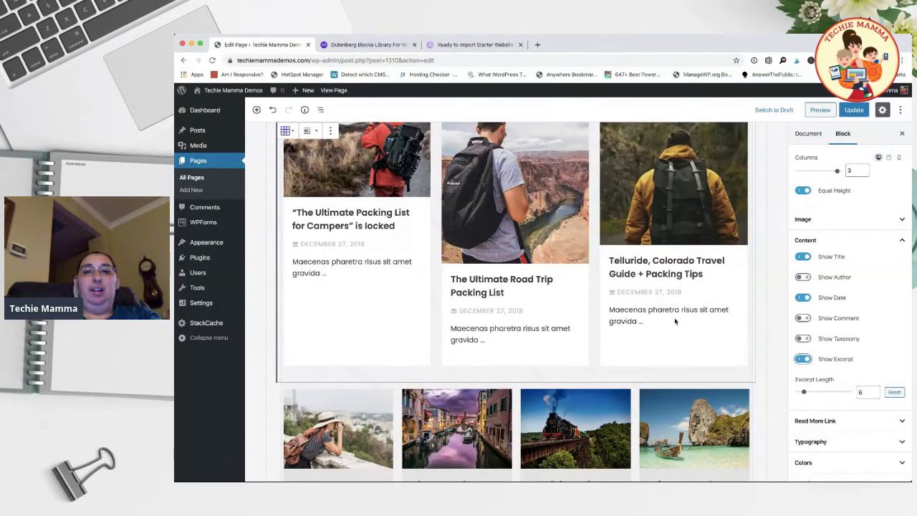
scroll(577, 245, up, 2)
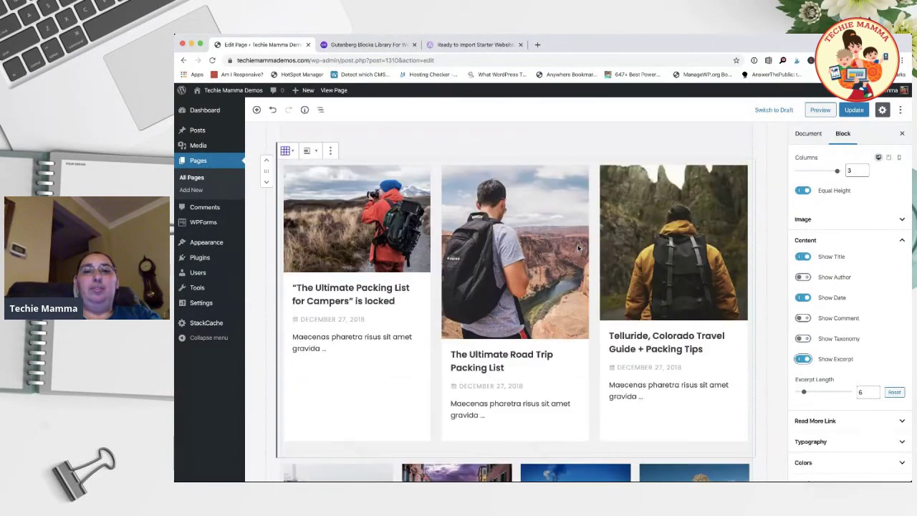
scroll(577, 244, down, 1)
scroll(426, 292, down, 5)
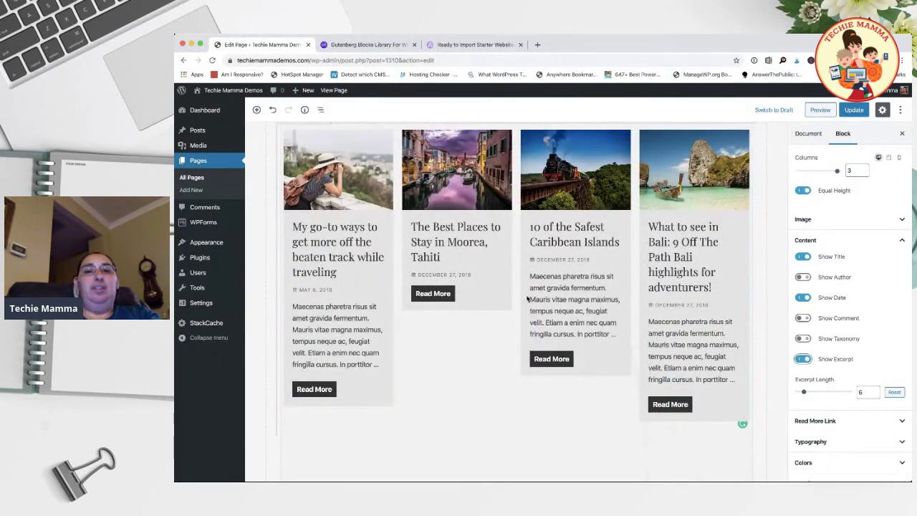
scroll(710, 344, down, 1)
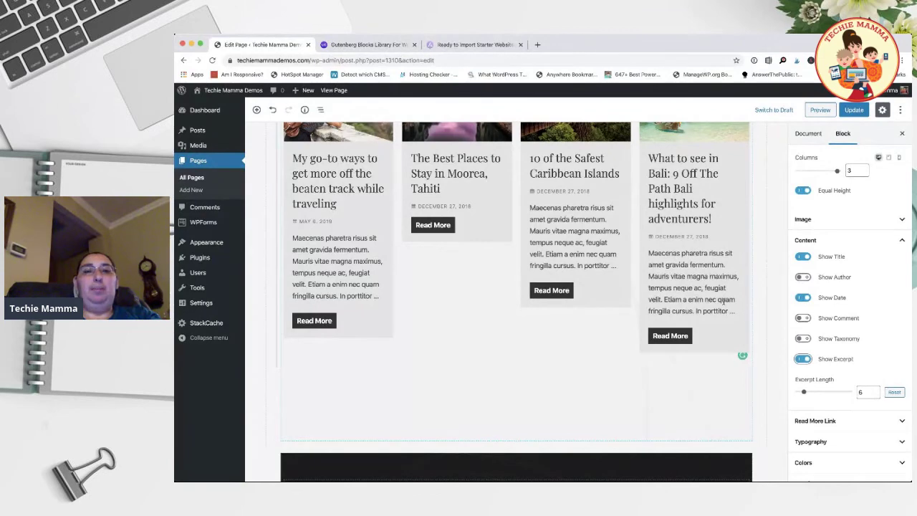
scroll(716, 304, up, 2)
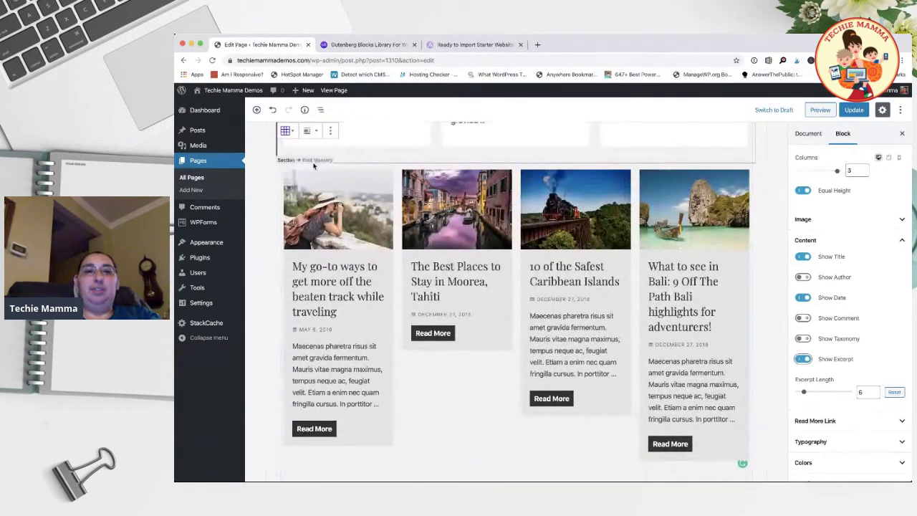
click(317, 161)
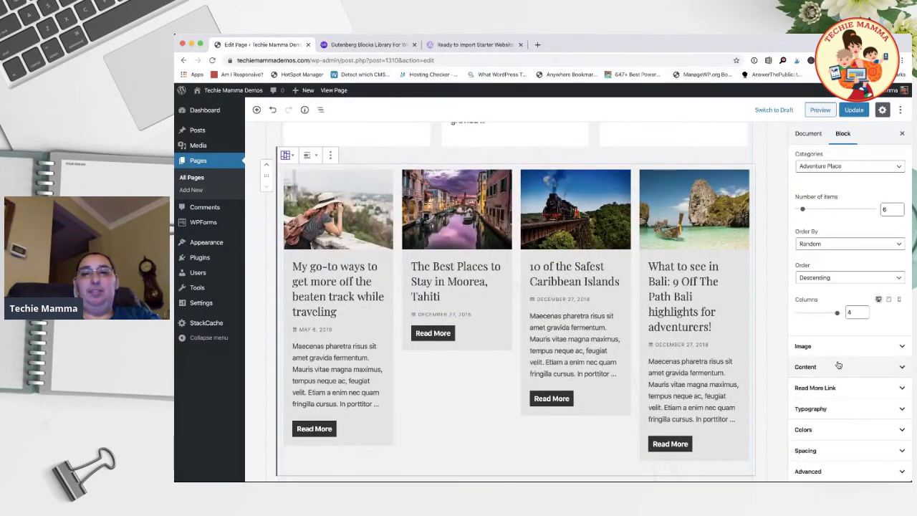
click(865, 315)
click(865, 316)
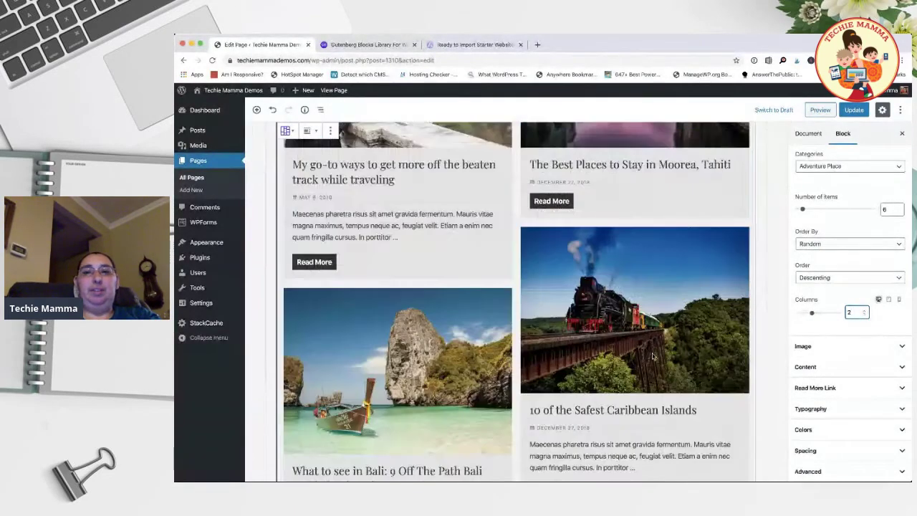
scroll(651, 356, down, 10)
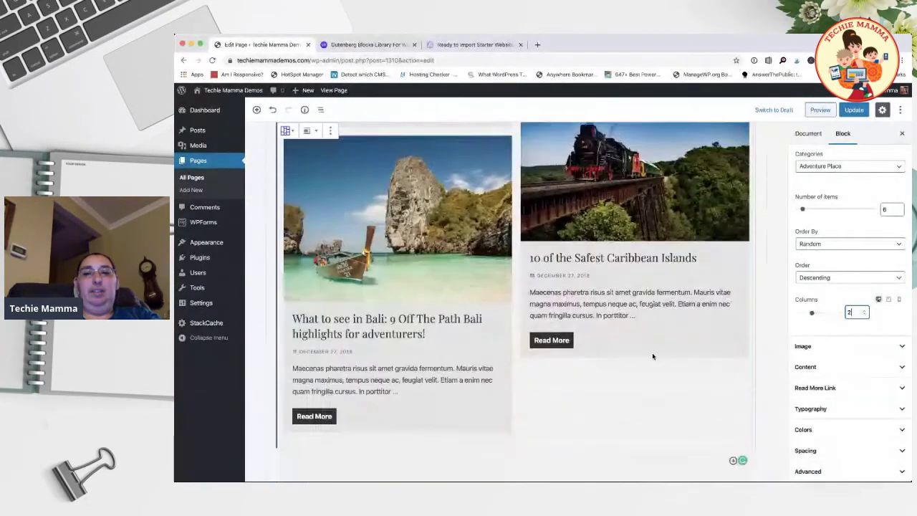
scroll(651, 355, down, 10)
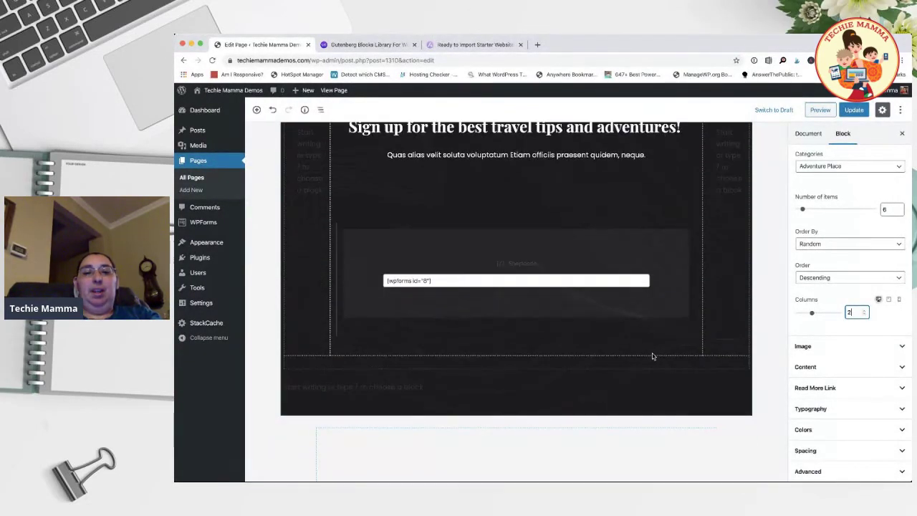
scroll(651, 355, down, 10)
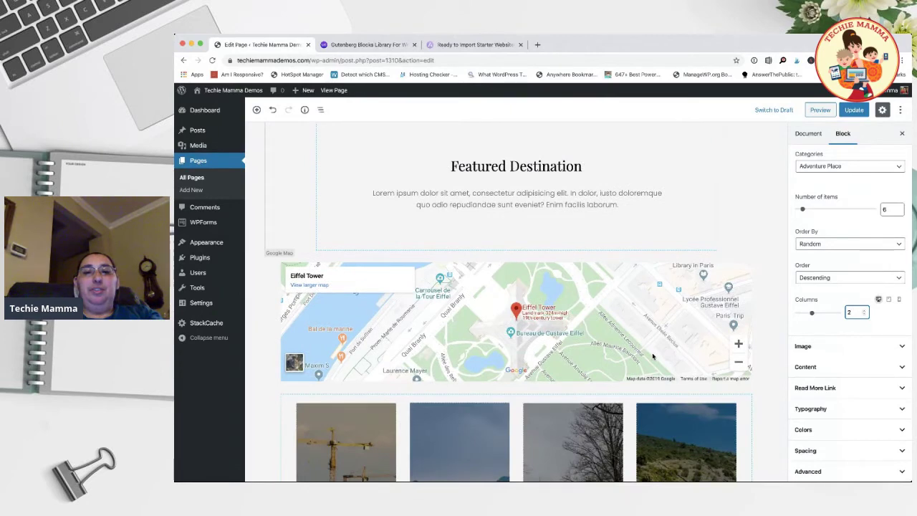
scroll(651, 356, down, 10)
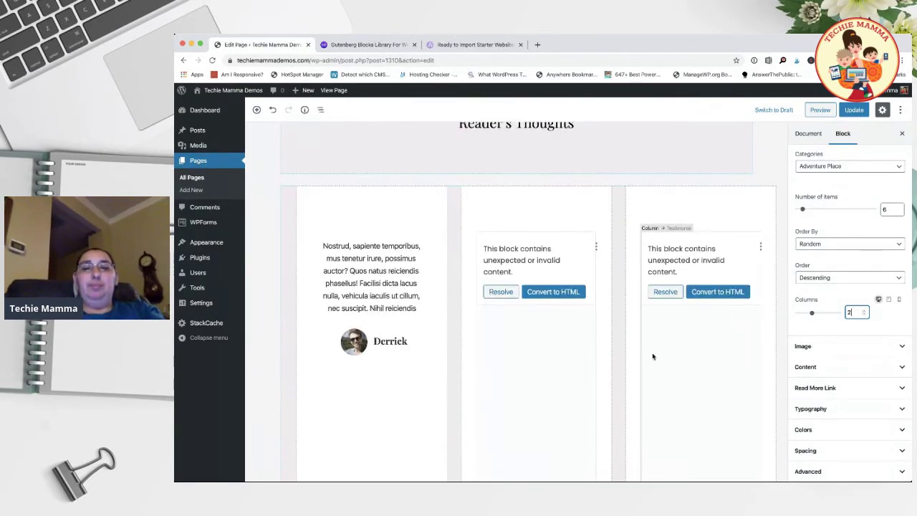
scroll(652, 356, up, 5)
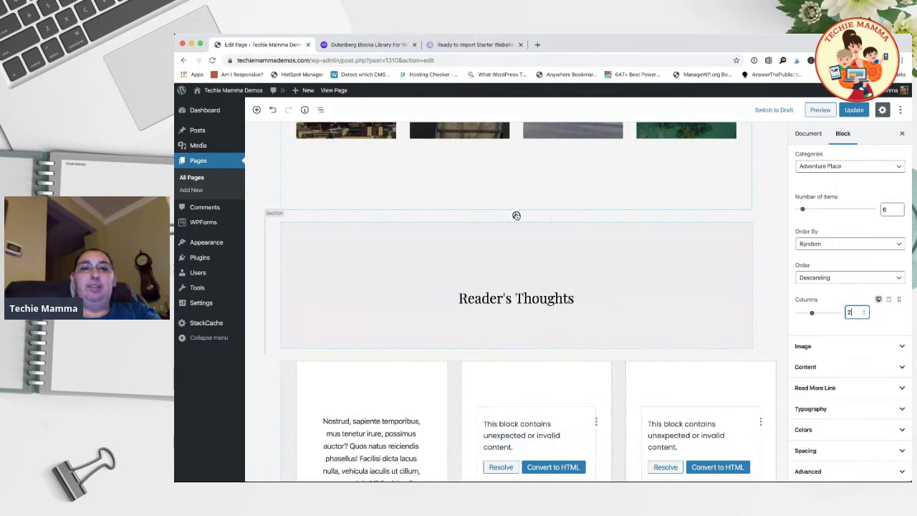
click(515, 216)
Insert a Columns block from Layout Elements above the Reader's Thoughts section
click(477, 265)
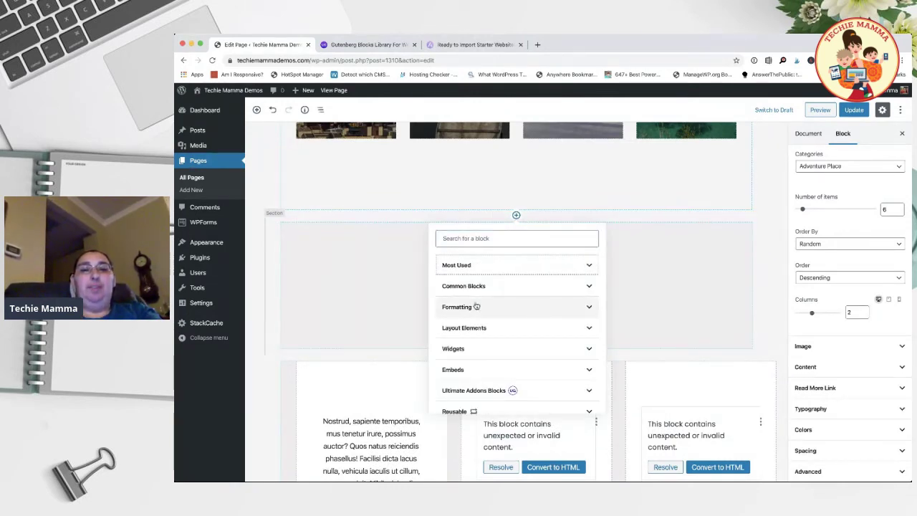
click(495, 329)
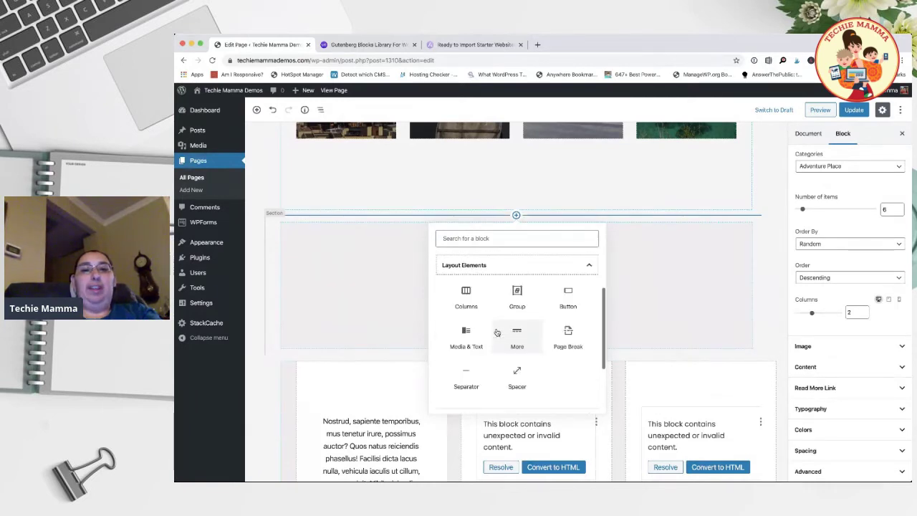
scroll(496, 330, down, 1)
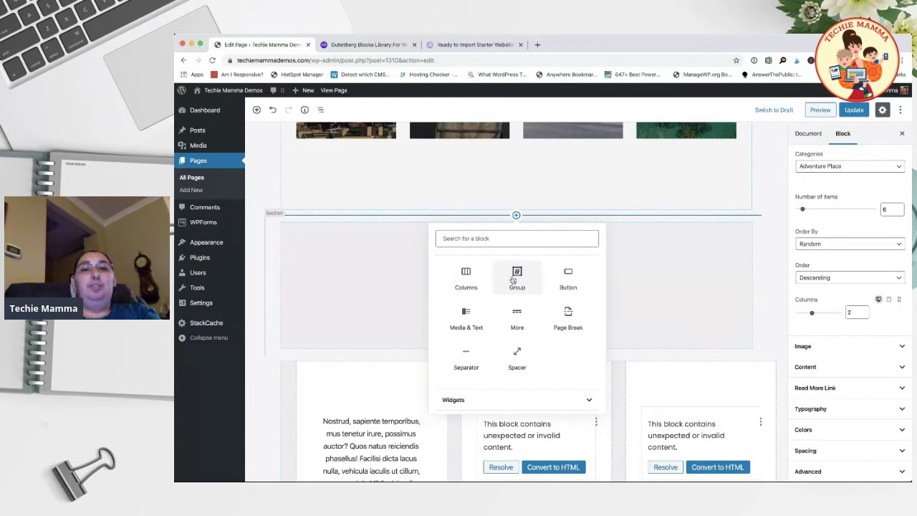
click(462, 271)
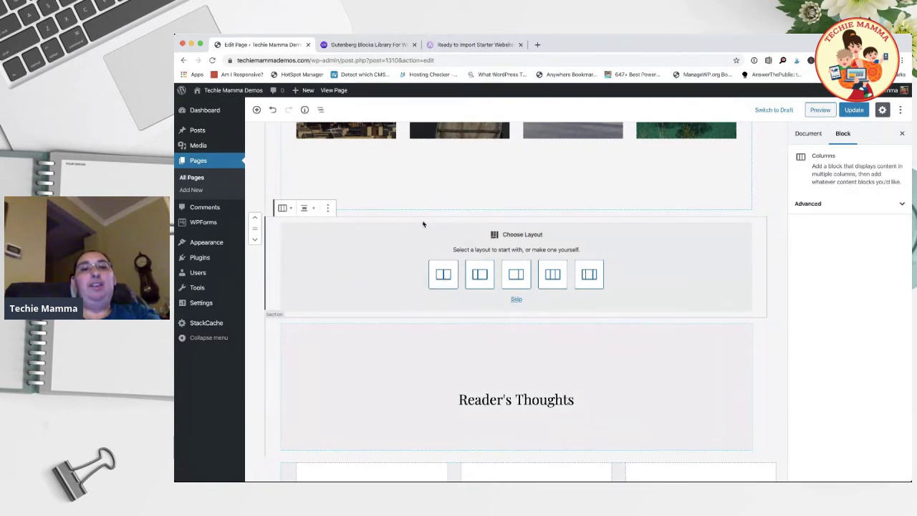
Choose the 25/50/25 layout with an Image in the middle column and a Paragraph on the right
click(589, 286)
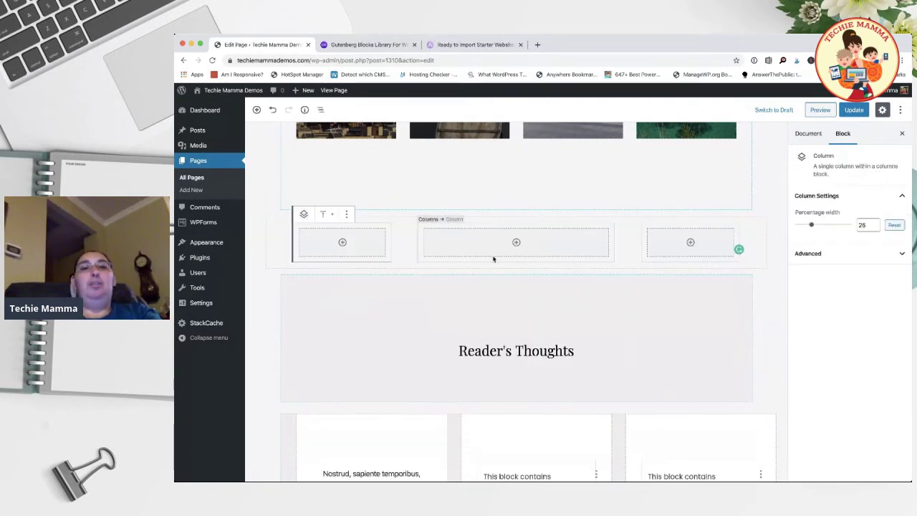
click(509, 244)
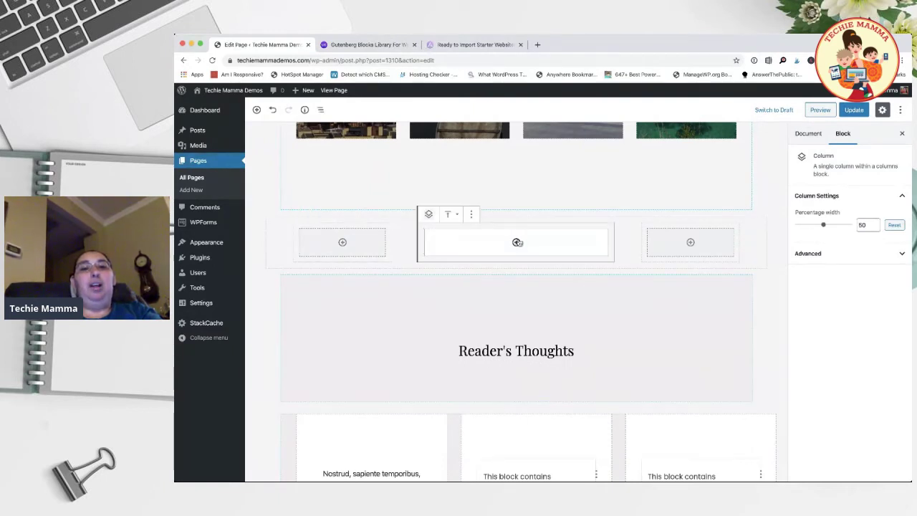
click(516, 242)
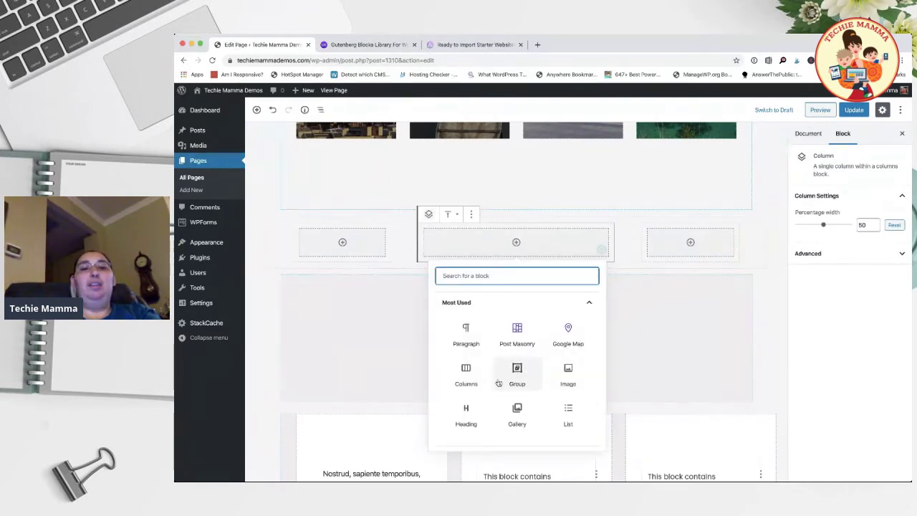
click(567, 373)
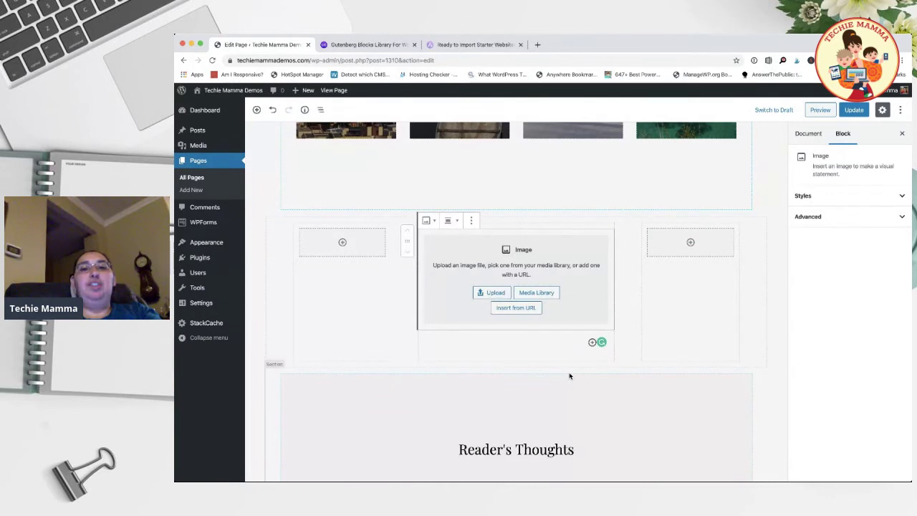
click(691, 245)
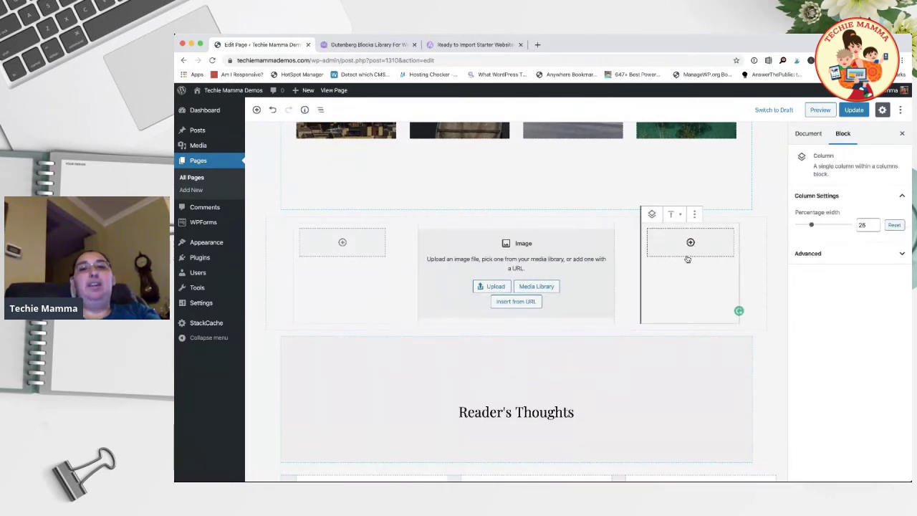
click(692, 245)
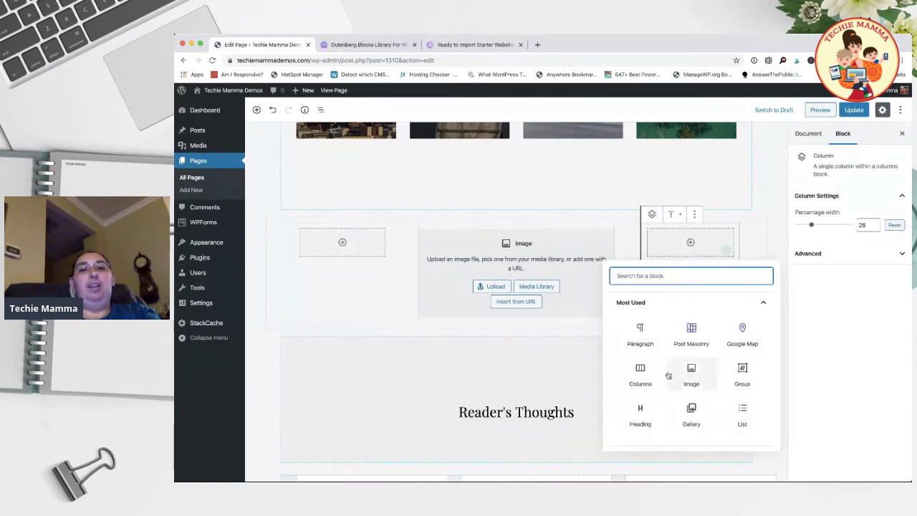
click(643, 339)
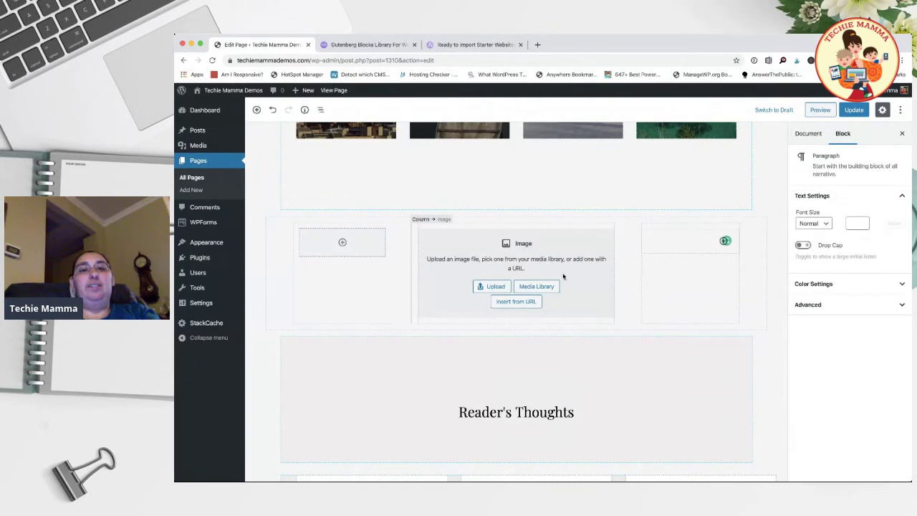
Put a Heading block in the left column
click(343, 244)
click(342, 243)
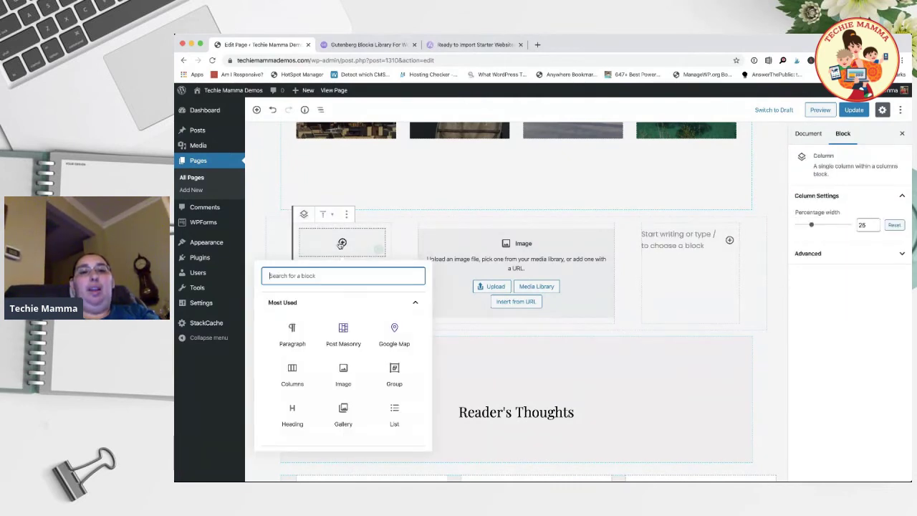
click(294, 331)
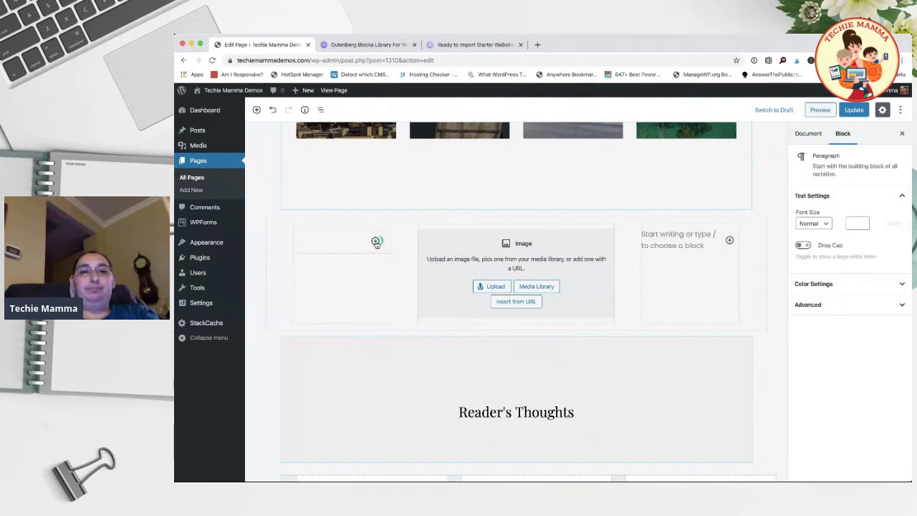
click(375, 241)
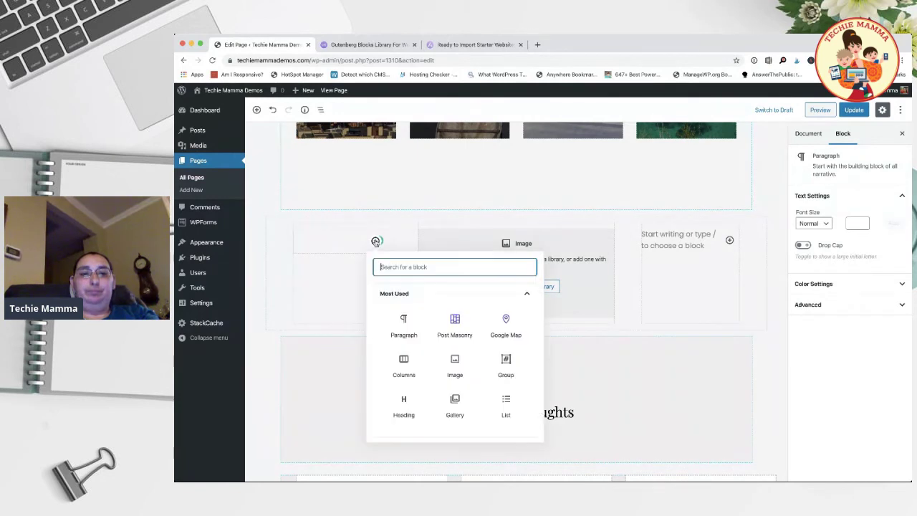
click(405, 403)
click(329, 301)
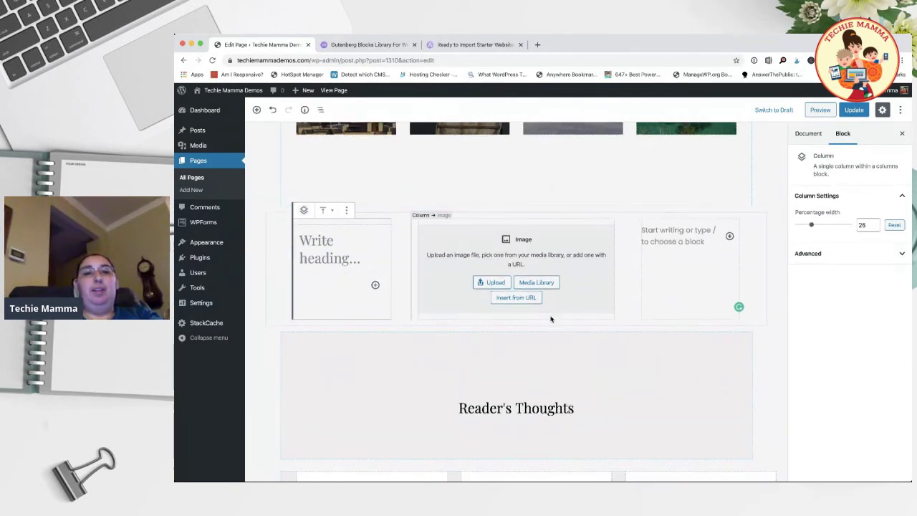
Add an empty Paragraph block below the three columns
scroll(517, 309, down, 1)
click(516, 310)
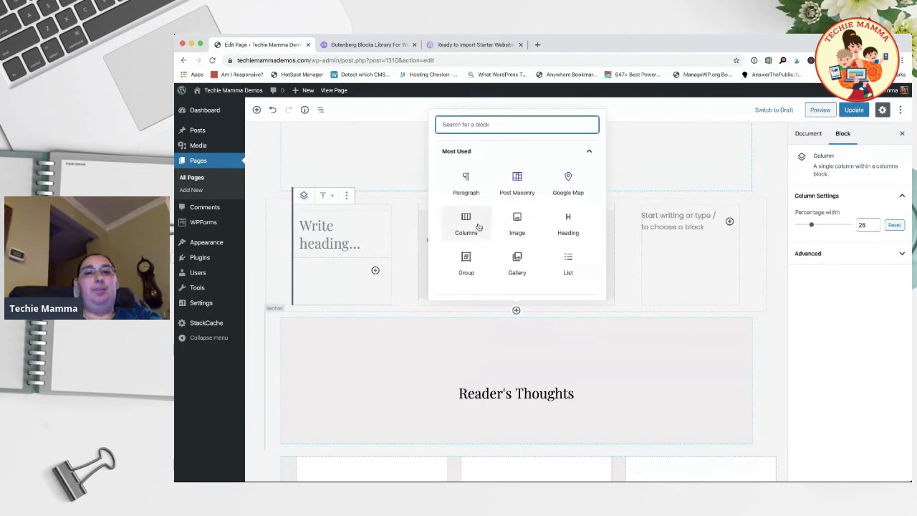
click(467, 180)
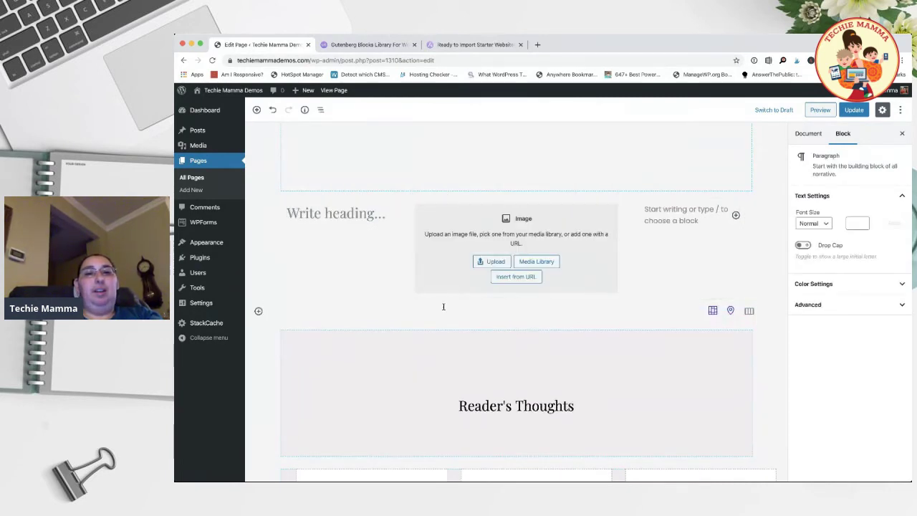
Type 'test here test here text here' in the paragraph and duplicate it
text(test here test here text here)
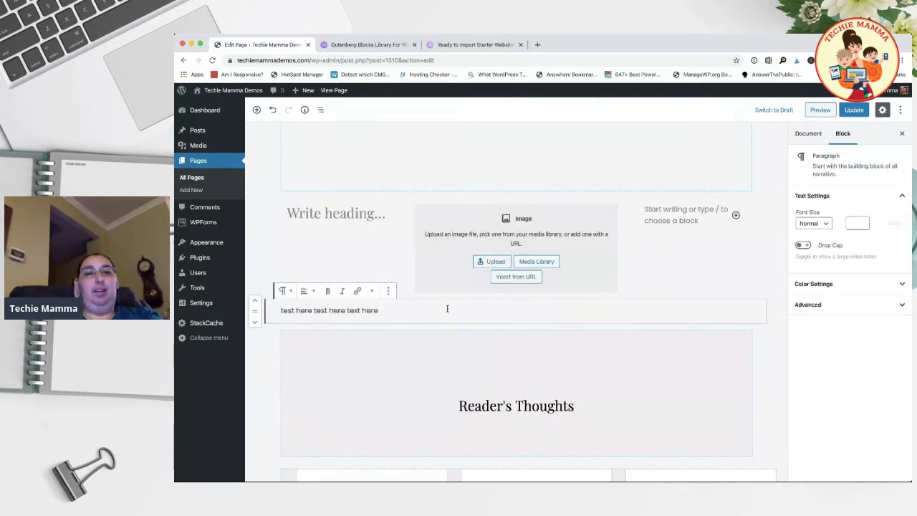
click(342, 269)
text(test here test here text here)
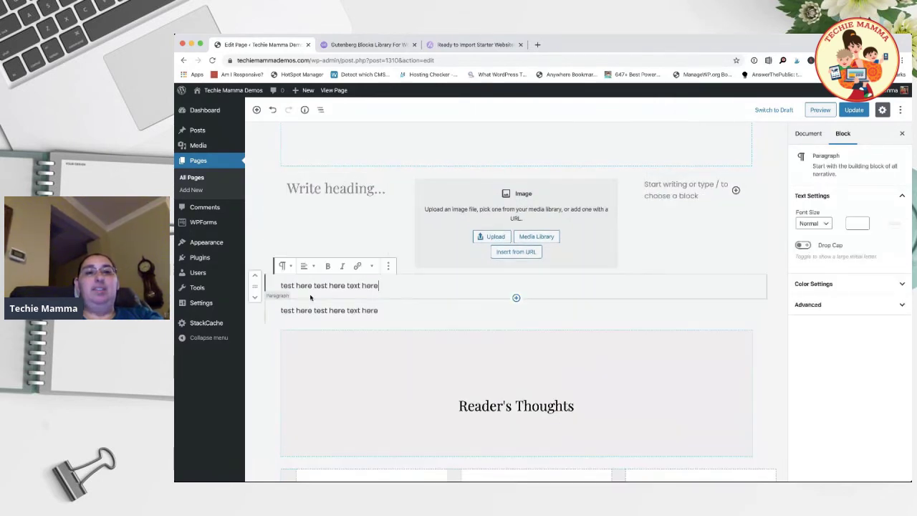
Transform the first copy into a heading, then select both blocks together
click(284, 266)
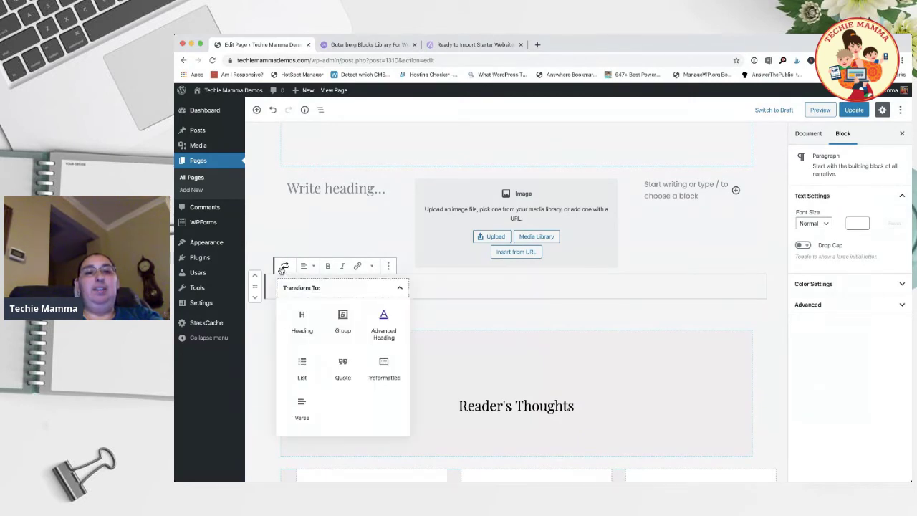
click(303, 315)
click(363, 316)
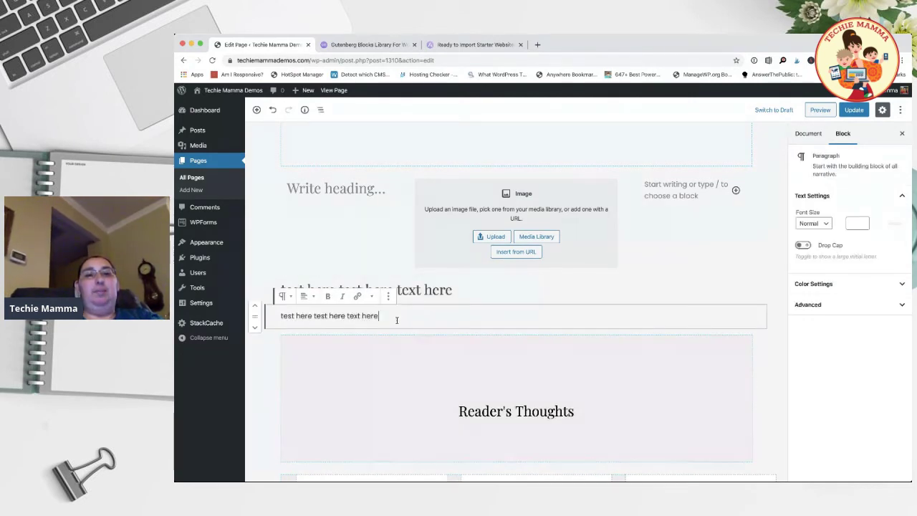
click(440, 291)
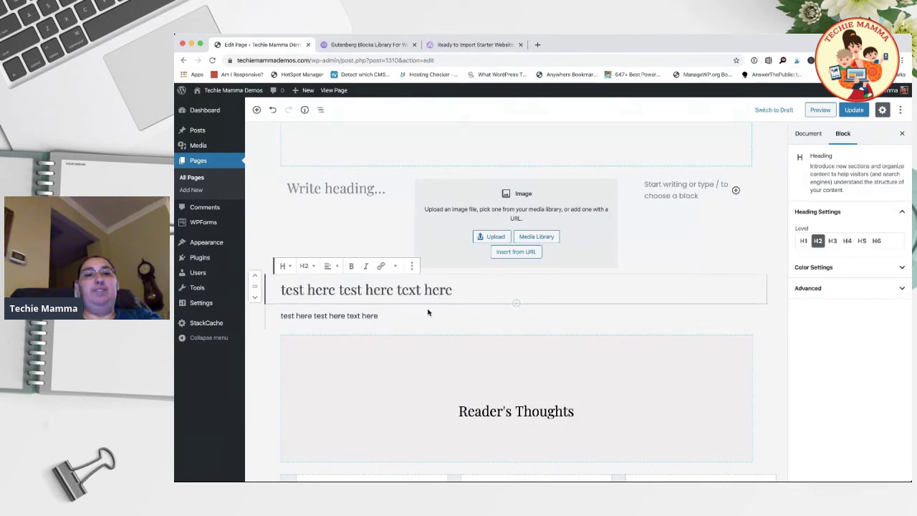
key(Escape)
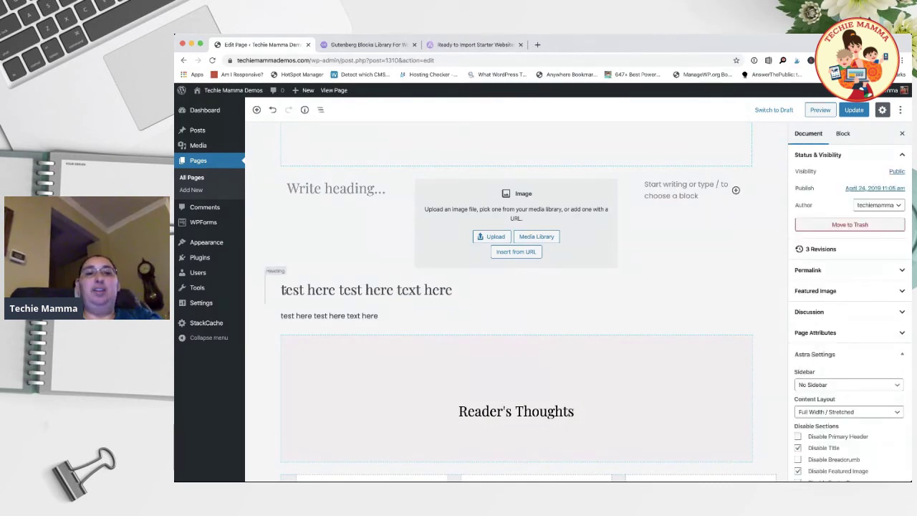
drag(281, 289, 430, 326)
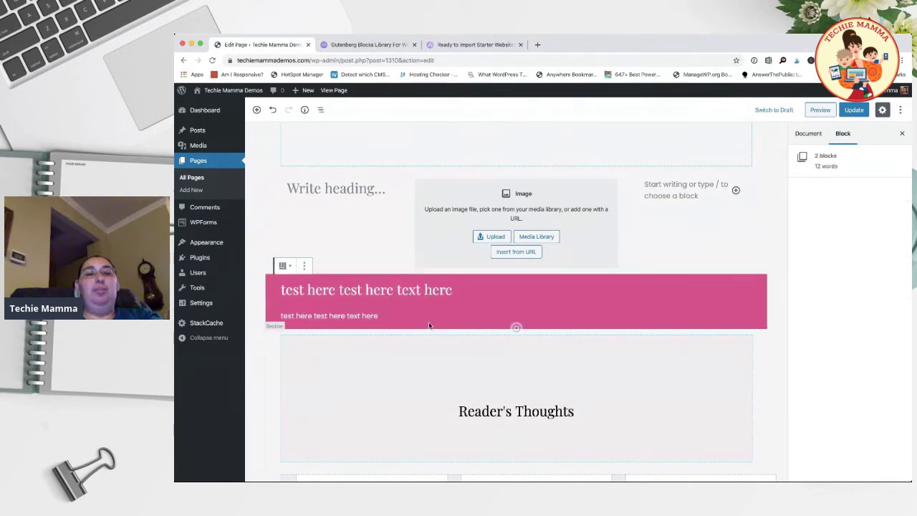
Group the test heading and paragraph and position the group just below Reader's Thoughts
click(286, 267)
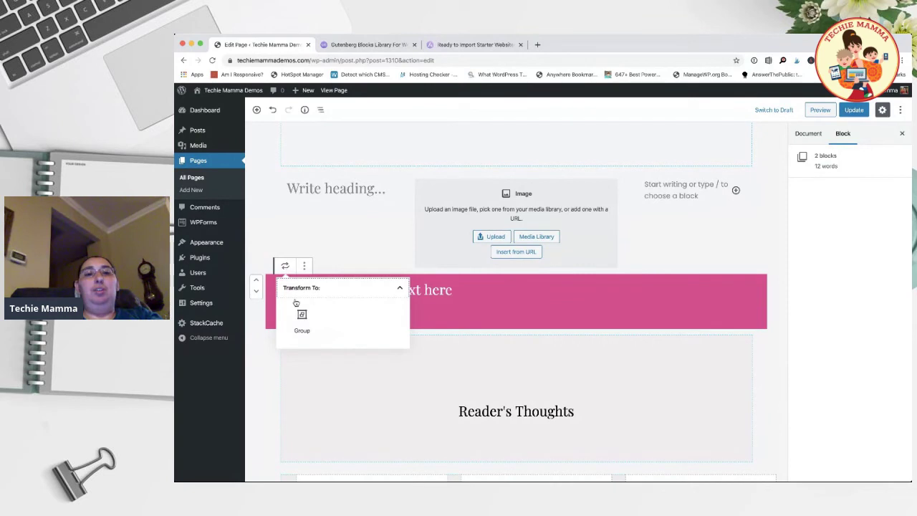
click(302, 317)
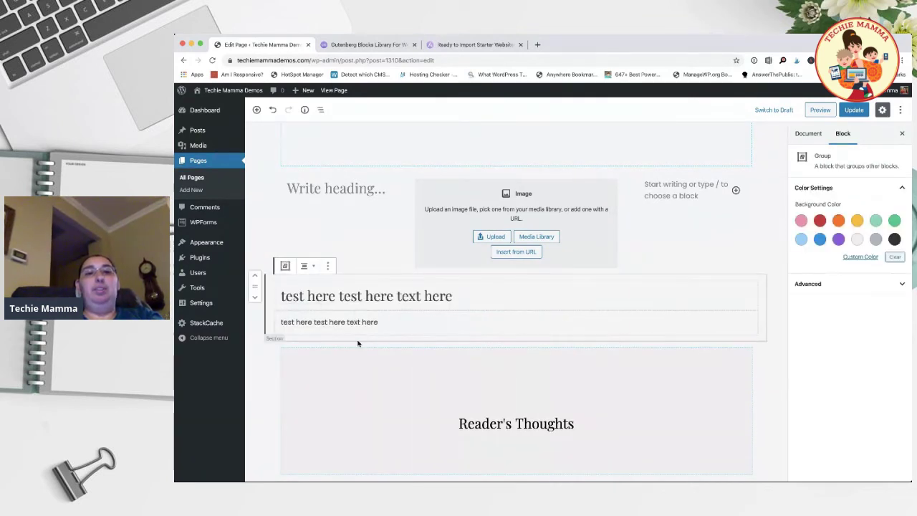
click(254, 298)
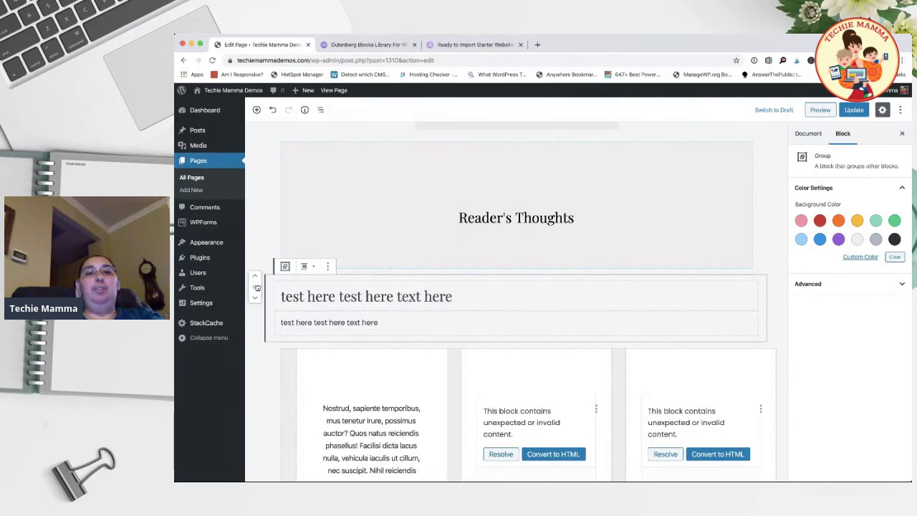
drag(258, 311, 271, 293)
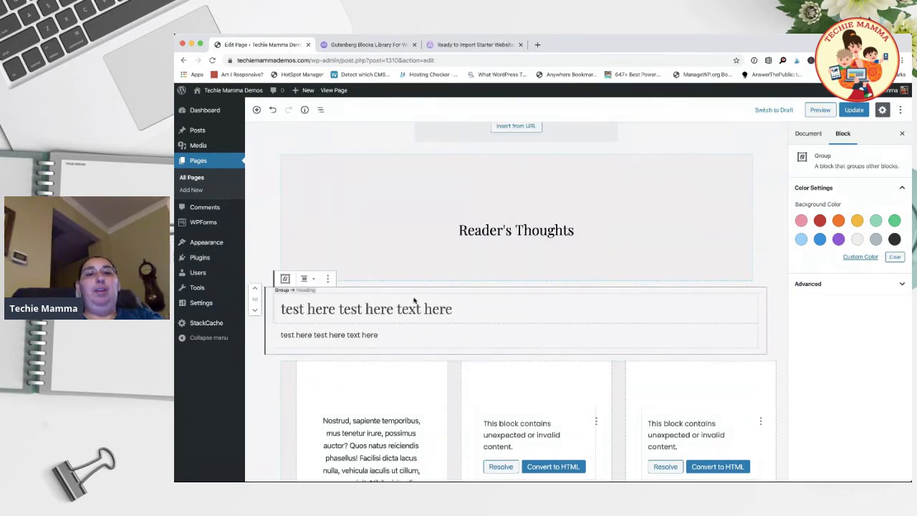
Update the page and open the live Home page
scroll(414, 301, up, 1)
scroll(414, 300, down, 3)
scroll(413, 297, up, 2)
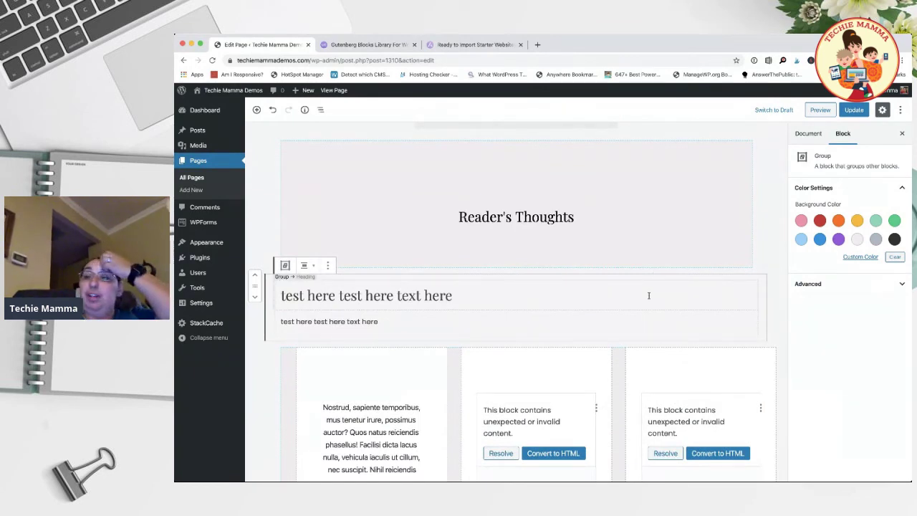
scroll(649, 294, down, 1)
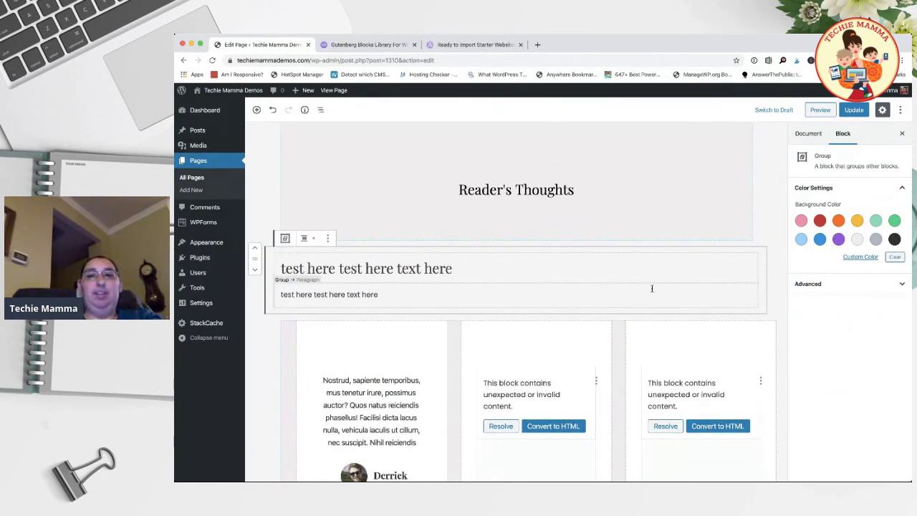
click(854, 110)
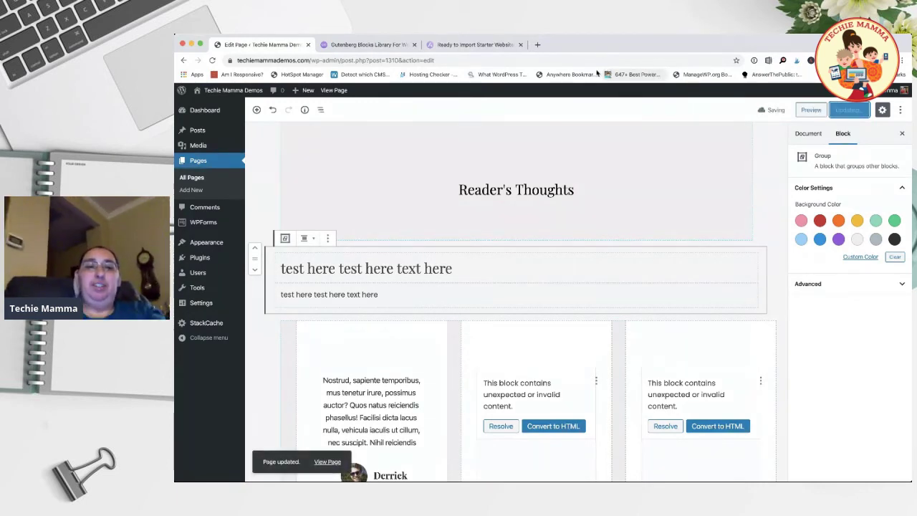
click(343, 91)
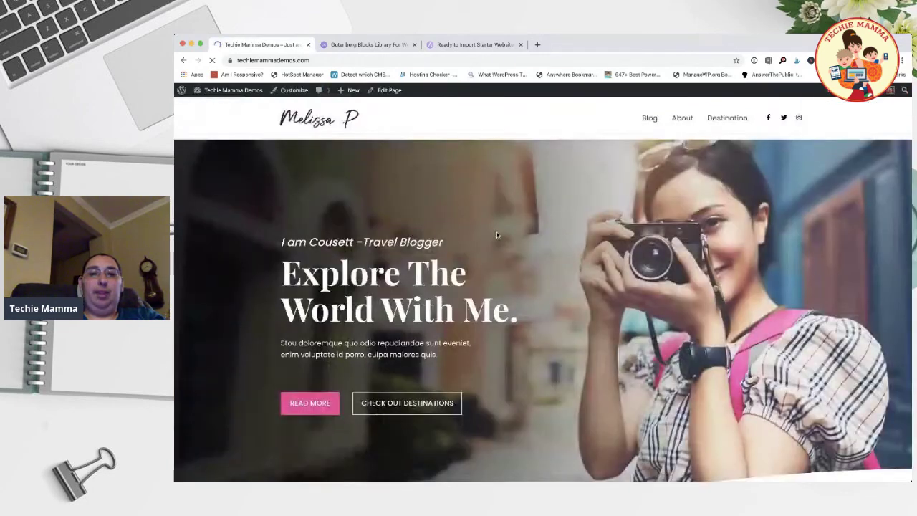
On the live home page, select the name shown in the hero subtitle
scroll(485, 287, down, 1)
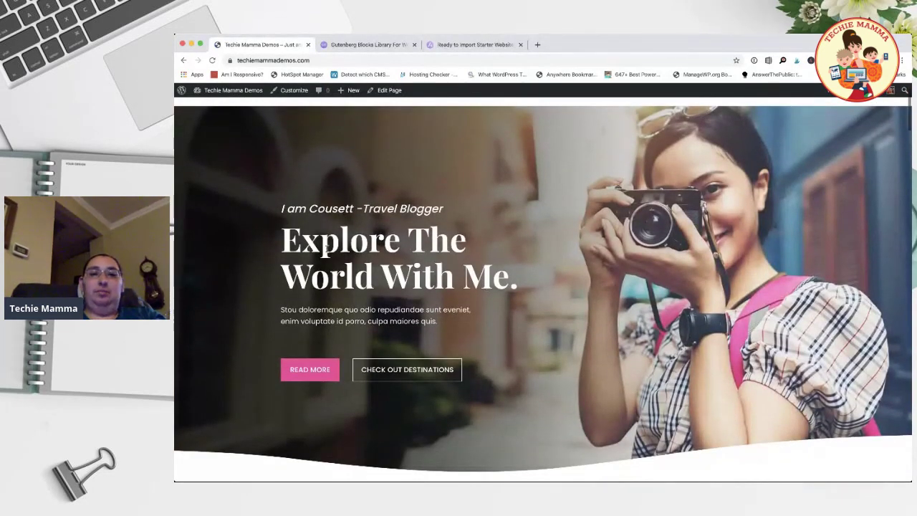
double_click(326, 206)
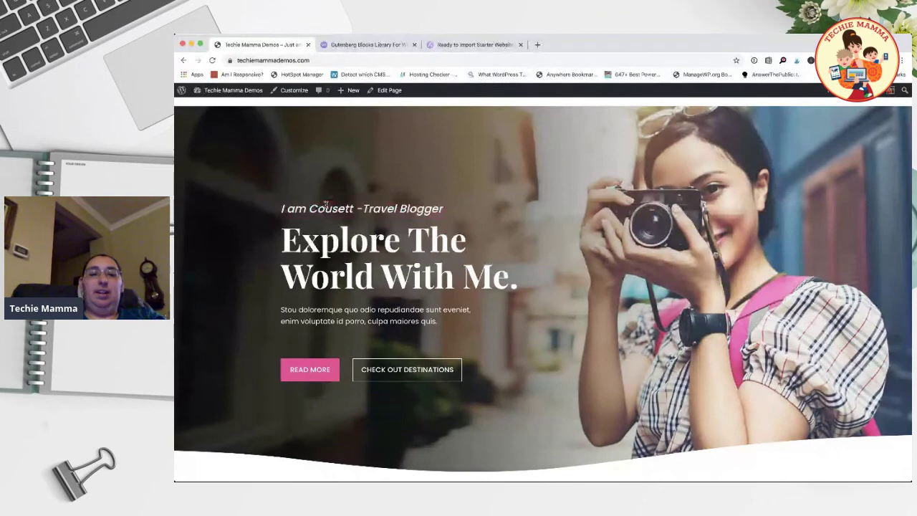
double_click(326, 205)
Scroll past the blog grid and destinations to Reader's Thoughts, the Eiffel Tower map and test heading
scroll(325, 205, down, 2)
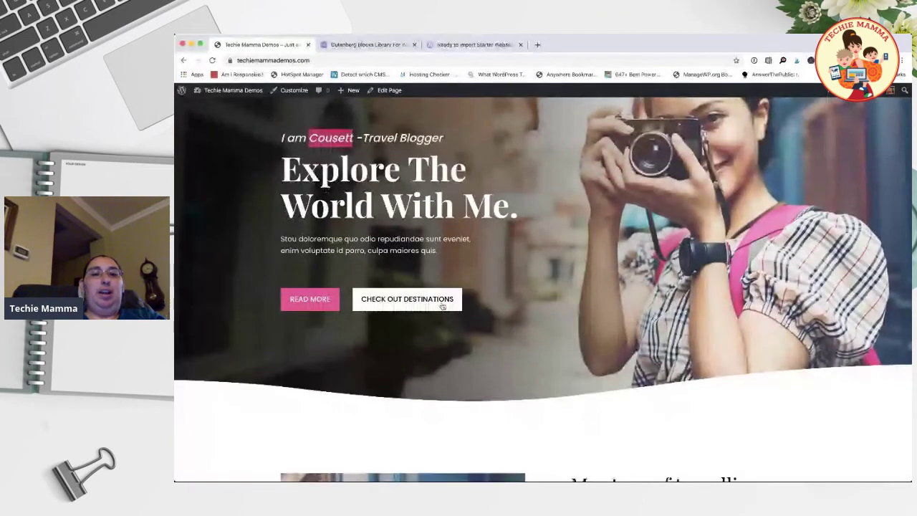
scroll(427, 304, down, 5)
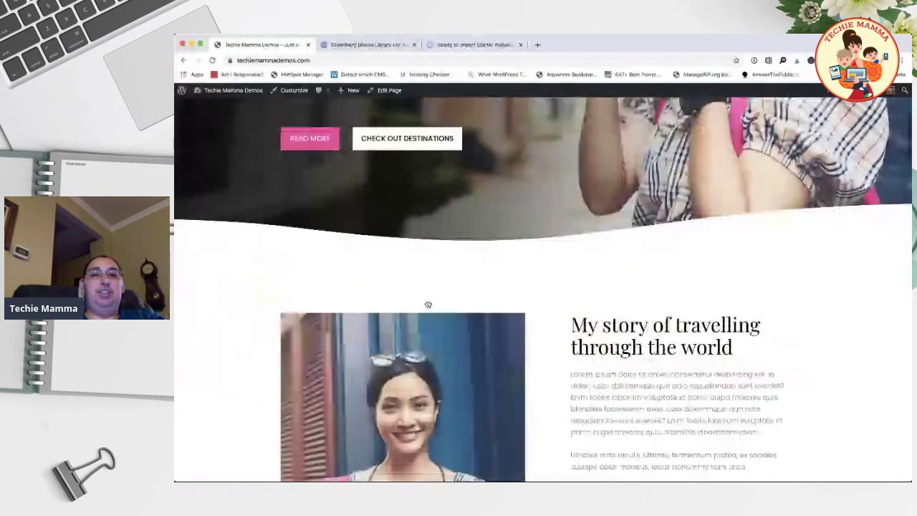
scroll(428, 305, down, 10)
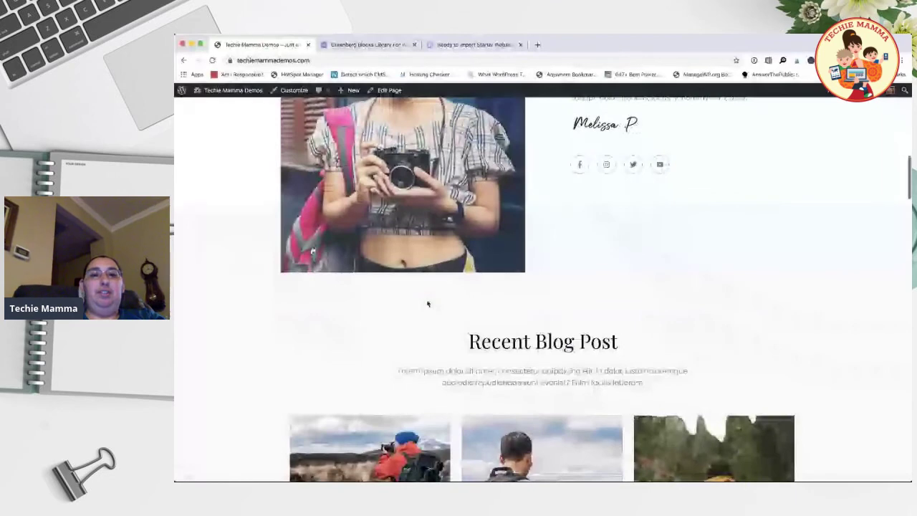
scroll(427, 305, down, 7)
scroll(428, 304, down, 4)
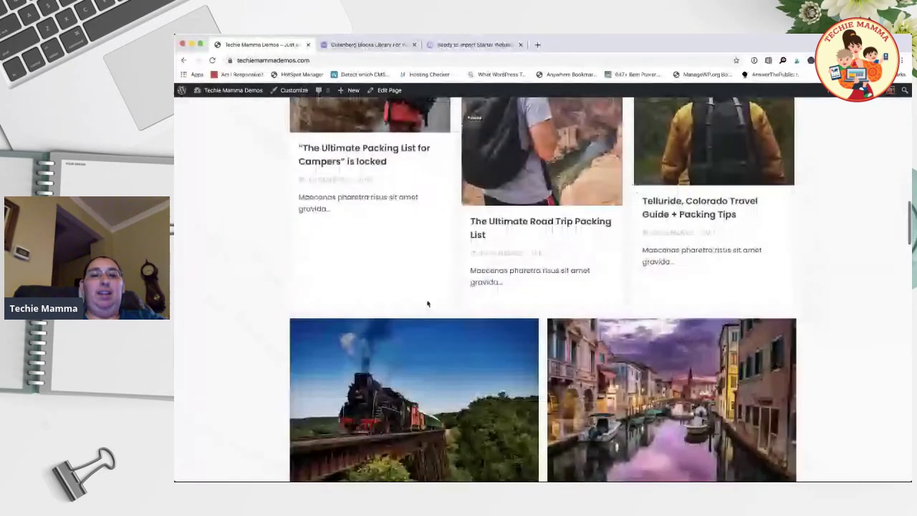
scroll(428, 304, down, 1)
scroll(491, 379, down, 5)
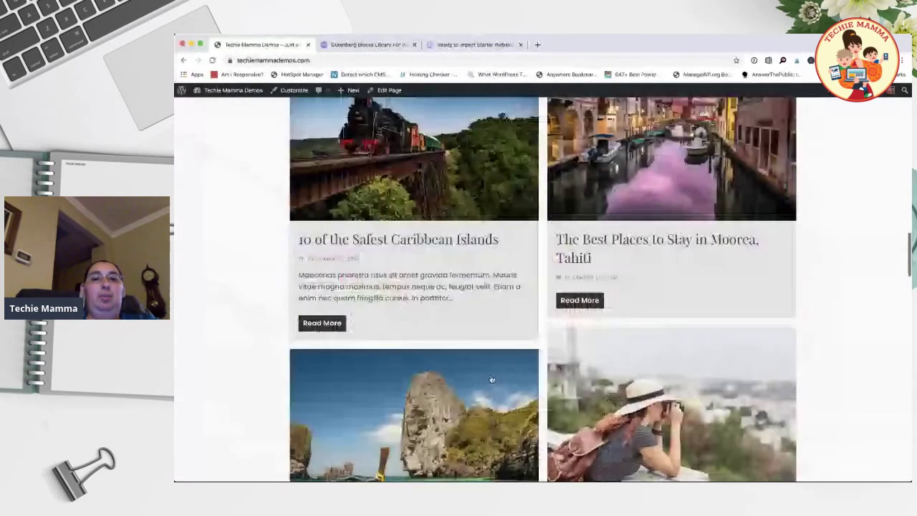
scroll(665, 344, down, 2)
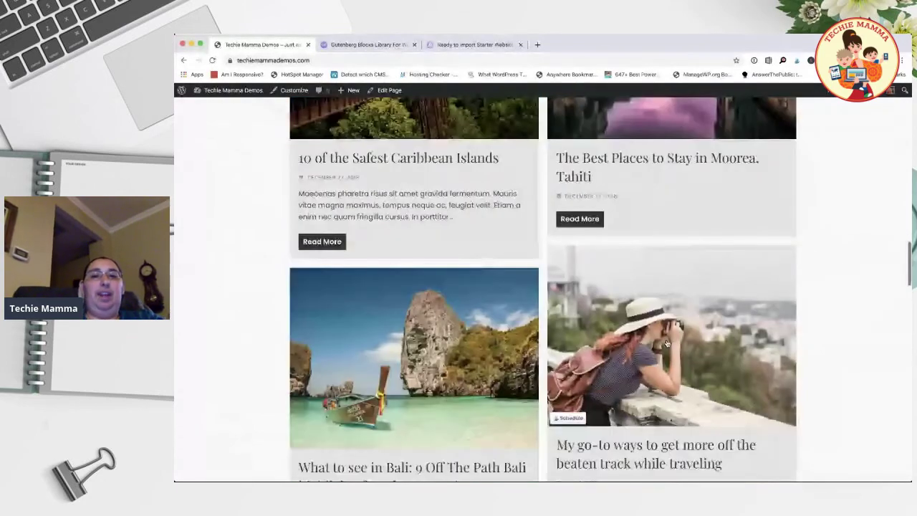
scroll(665, 344, up, 10)
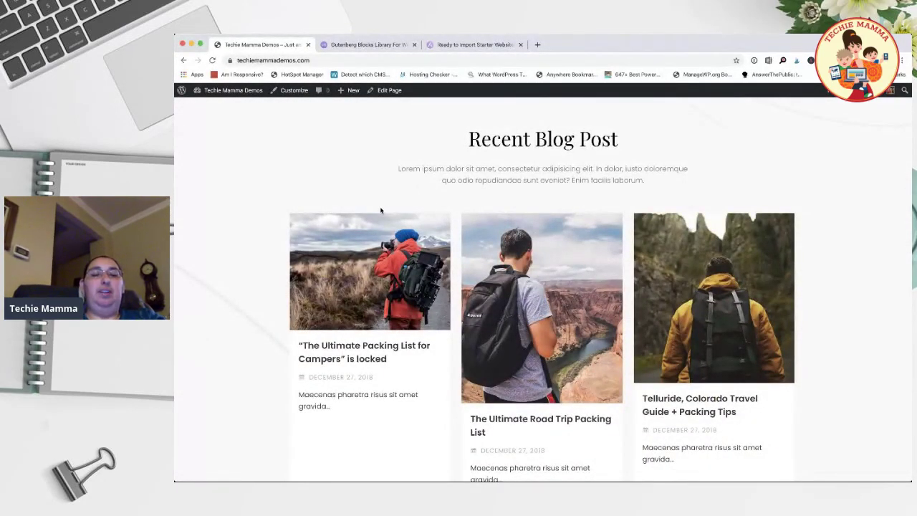
scroll(361, 293, down, 8)
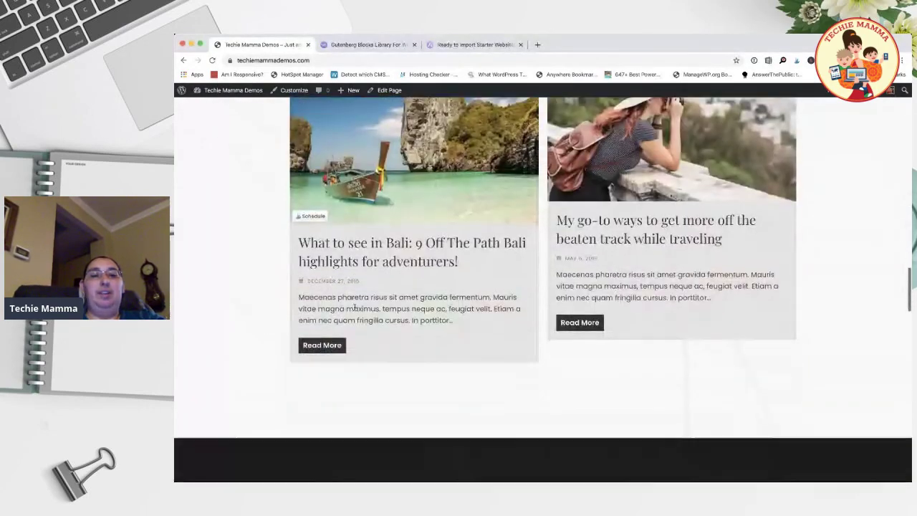
scroll(353, 307, down, 10)
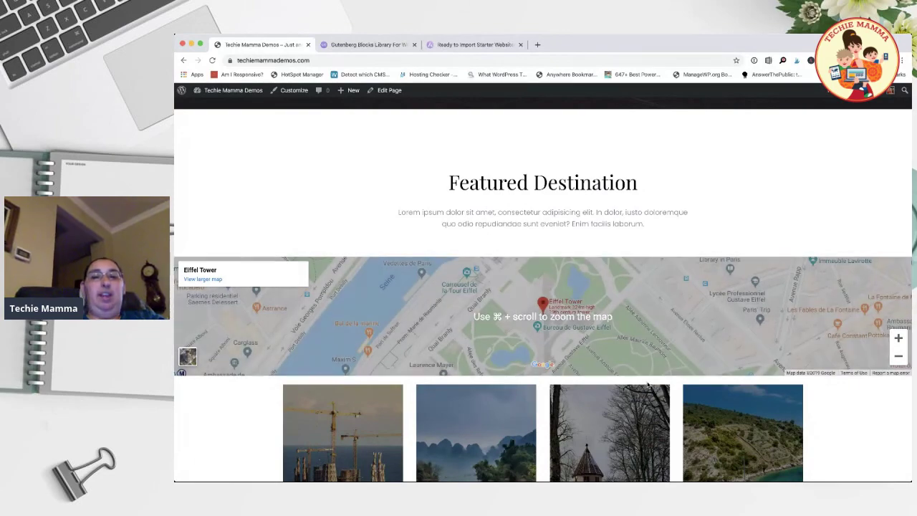
scroll(409, 399, down, 2)
scroll(409, 398, down, 3)
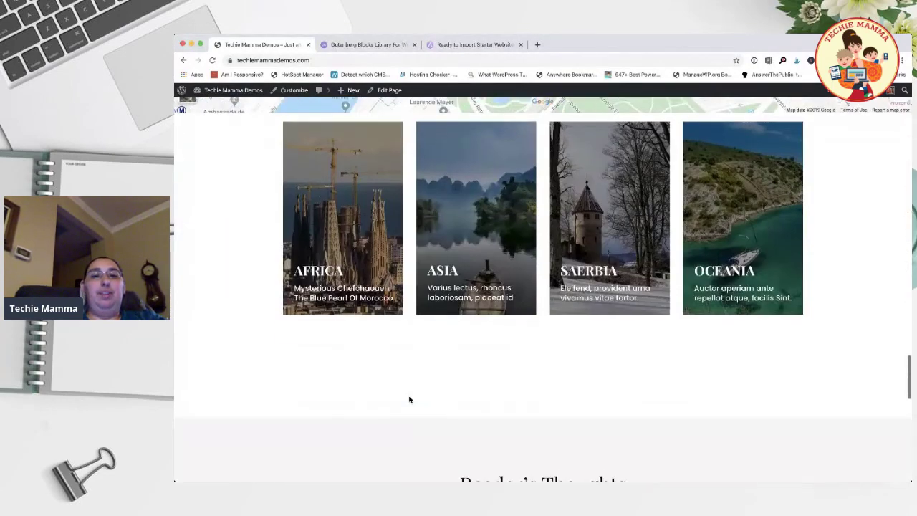
scroll(409, 399, down, 3)
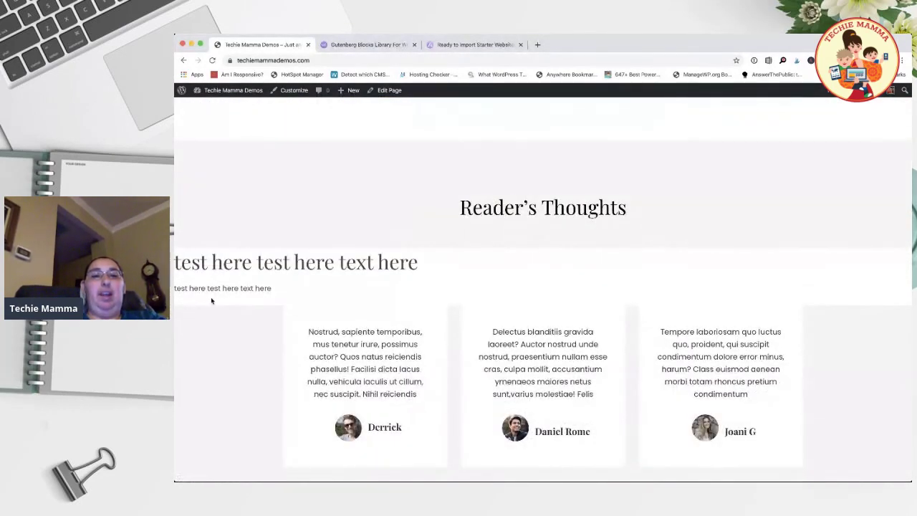
drag(206, 267, 270, 288)
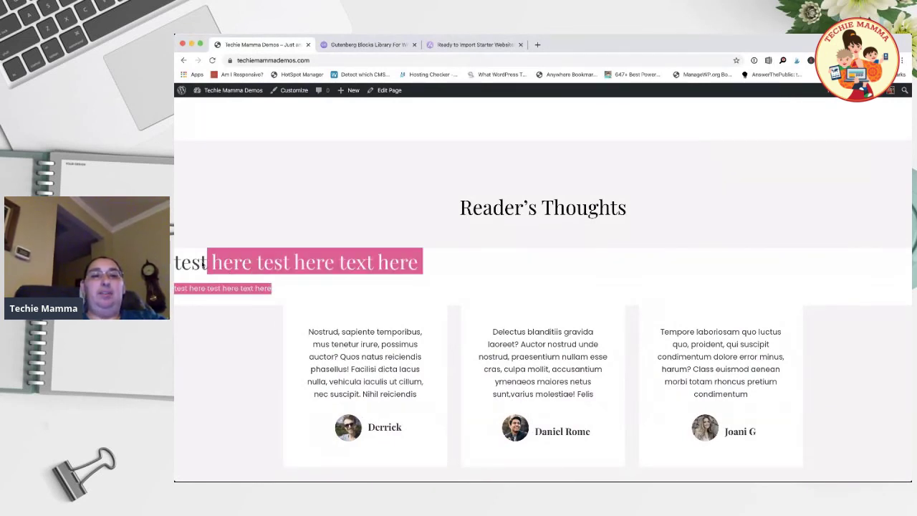
click(204, 264)
triple_click(204, 264)
click(206, 288)
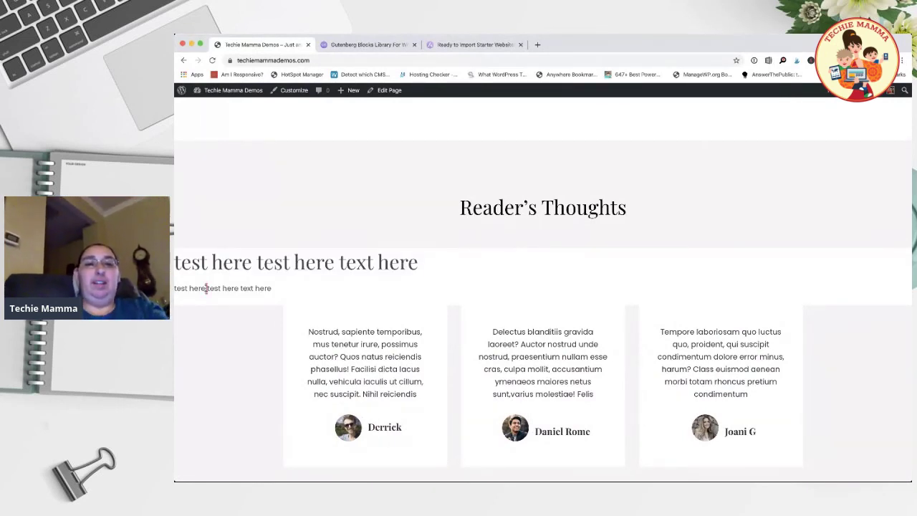
scroll(206, 290, down, 4)
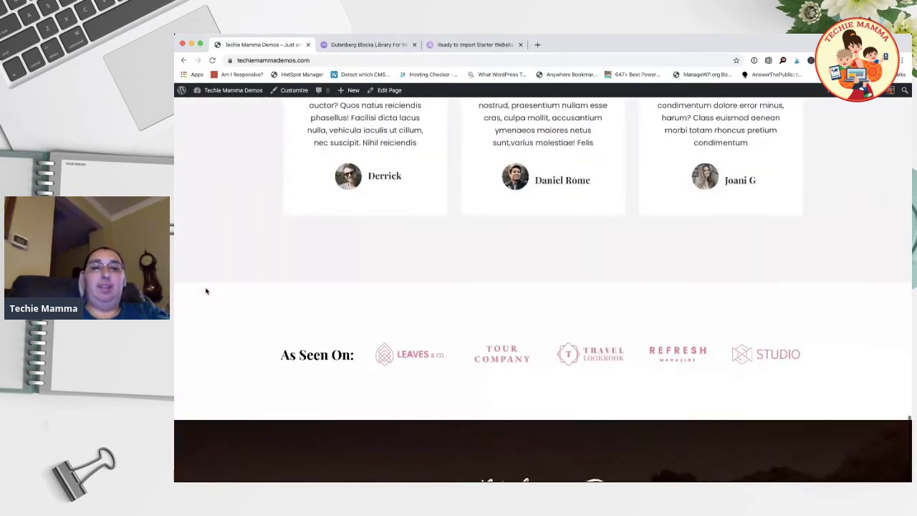
scroll(206, 291, up, 1)
scroll(411, 250, down, 2)
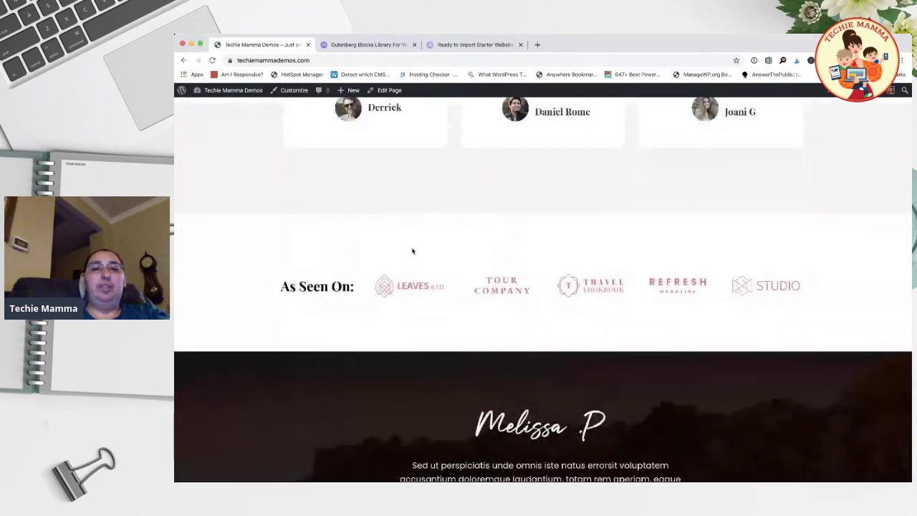
scroll(772, 294, down, 2)
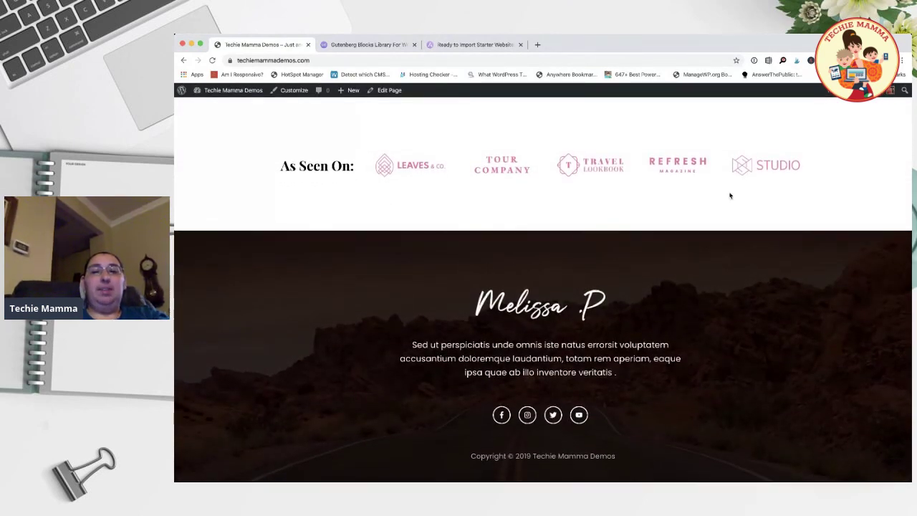
scroll(738, 195, up, 2)
scroll(738, 195, up, 10)
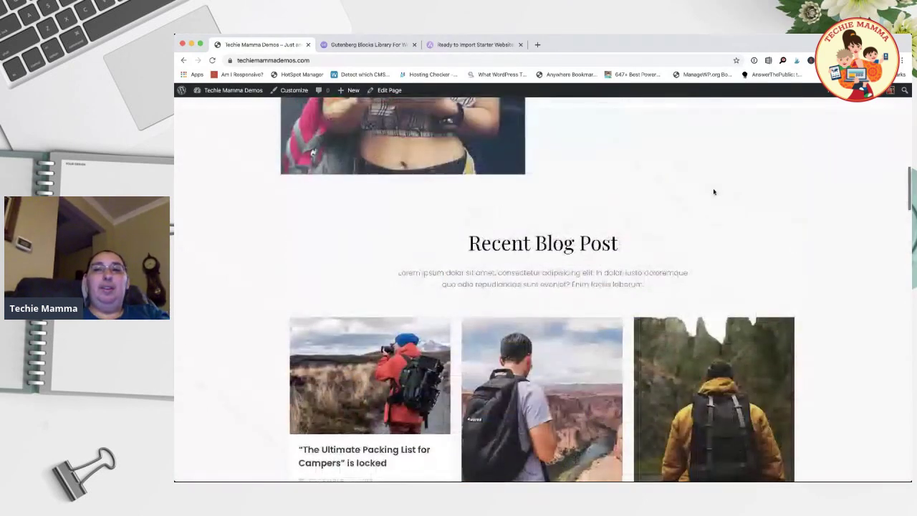